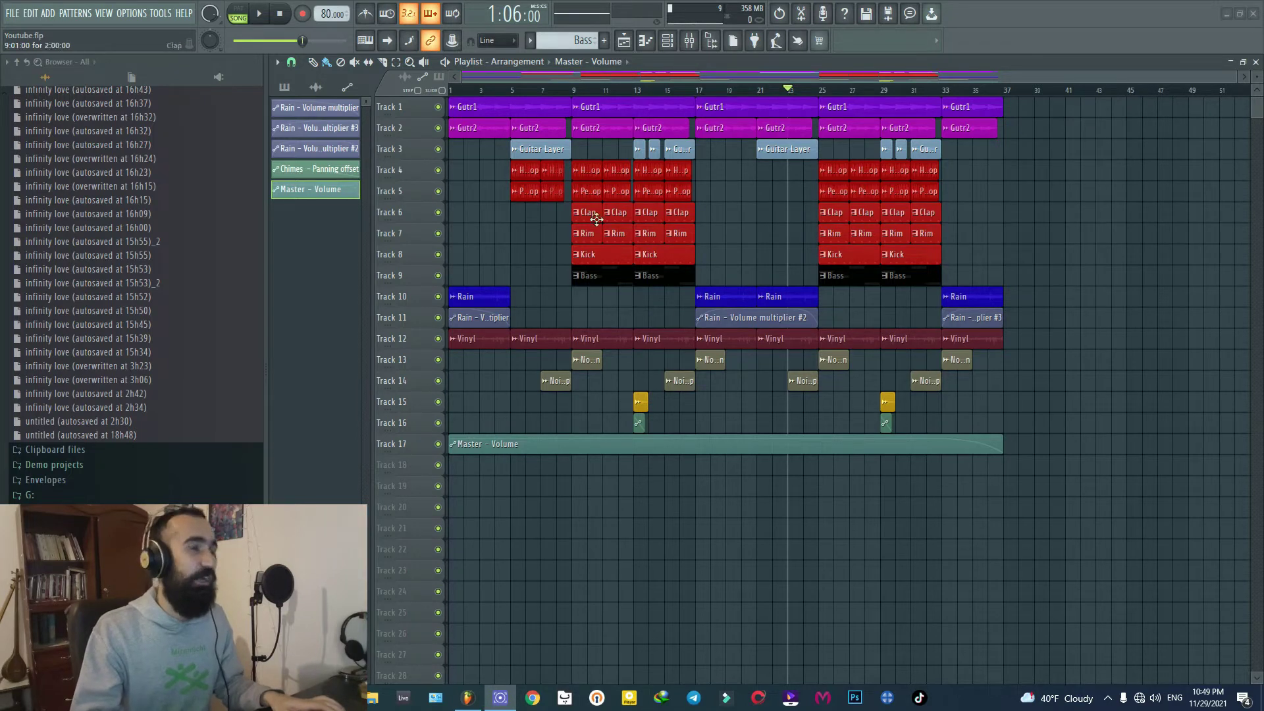
# - Set the song position to bar 9, show the mixer and move it up over the playlist
pyautogui.click(573, 91)
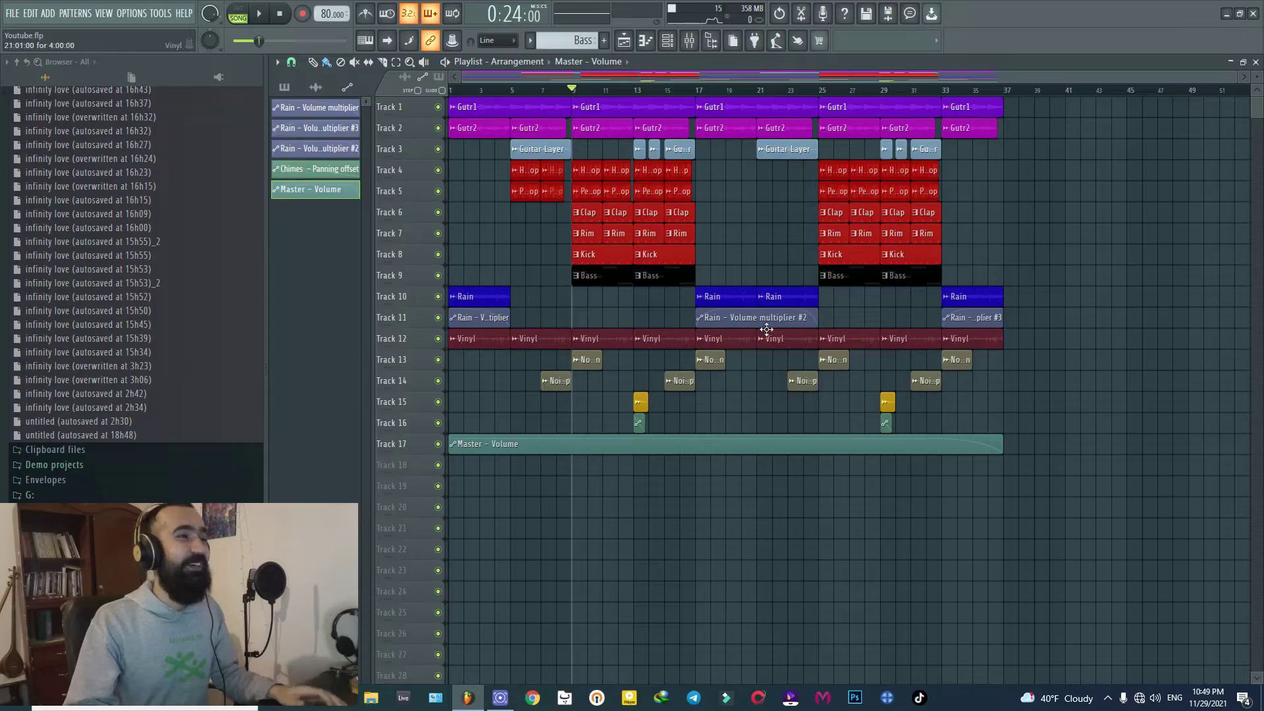
pyautogui.click(694, 47)
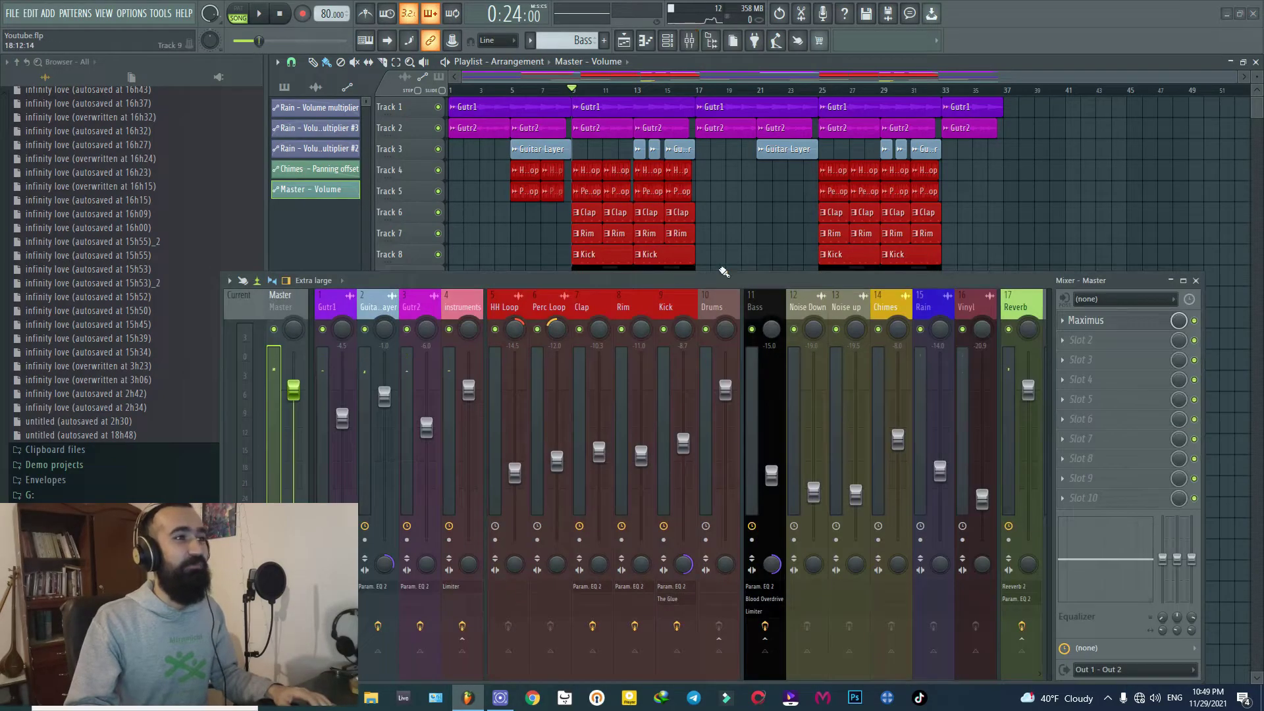
pyautogui.moveTo(716, 276); pyautogui.dragTo(779, 214)
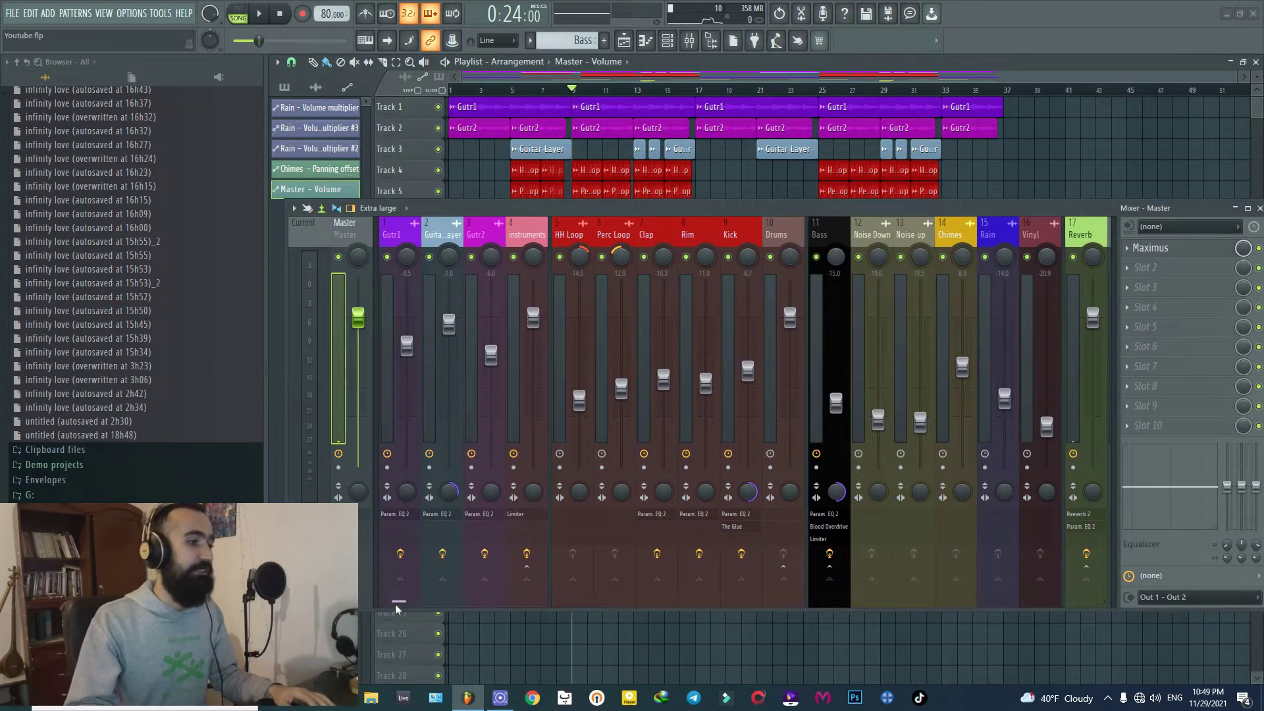
pyautogui.moveTo(397, 606)
pyautogui.mouseDown()
pyautogui.moveTo(436, 605)
pyautogui.moveTo(382, 601)
pyautogui.mouseUp()
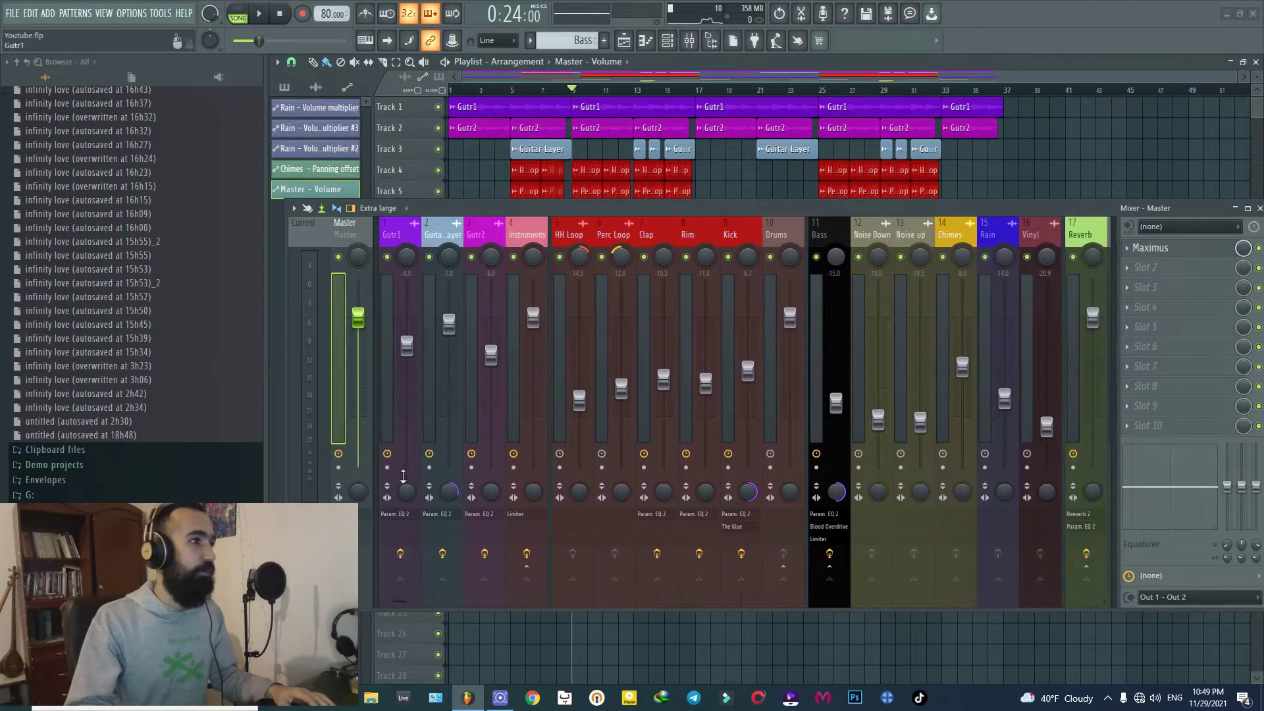
# - Examine the routing and effects of the guitar, instruments, Drums, Bass and Reverb mixer tracks
pyautogui.click(393, 384)
pyautogui.click(438, 389)
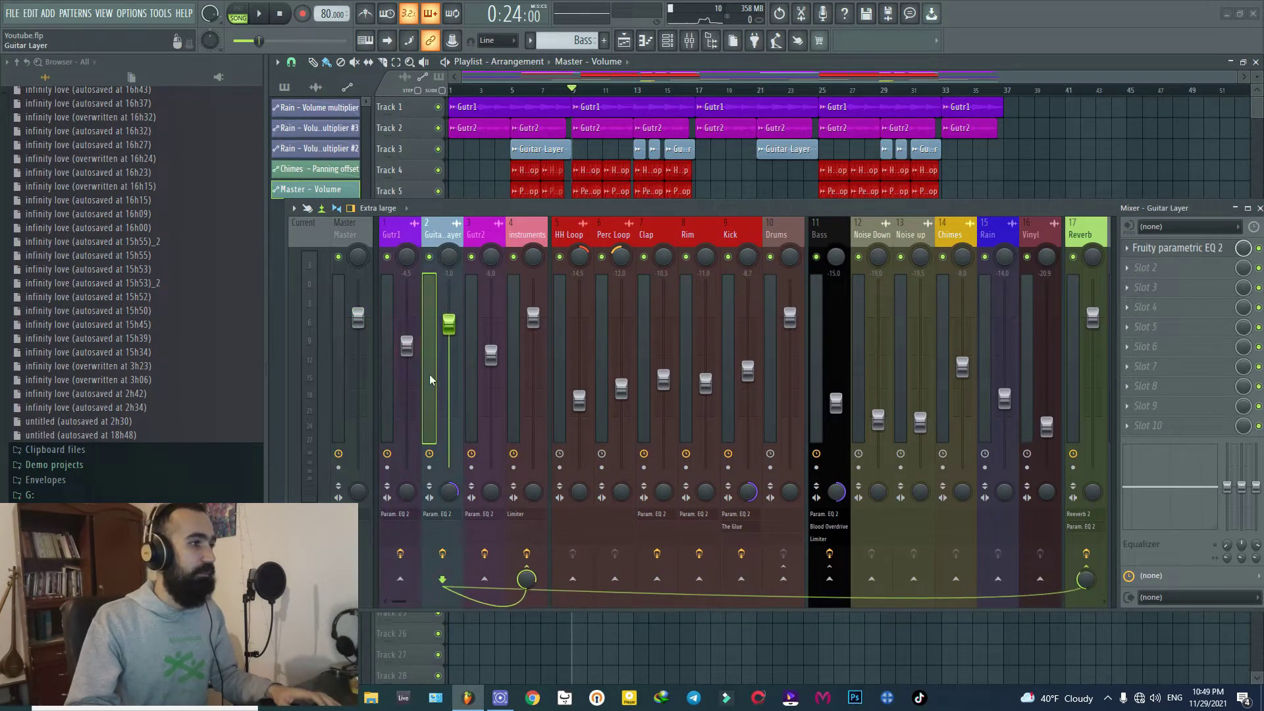
pyautogui.click(472, 391)
pyautogui.click(511, 393)
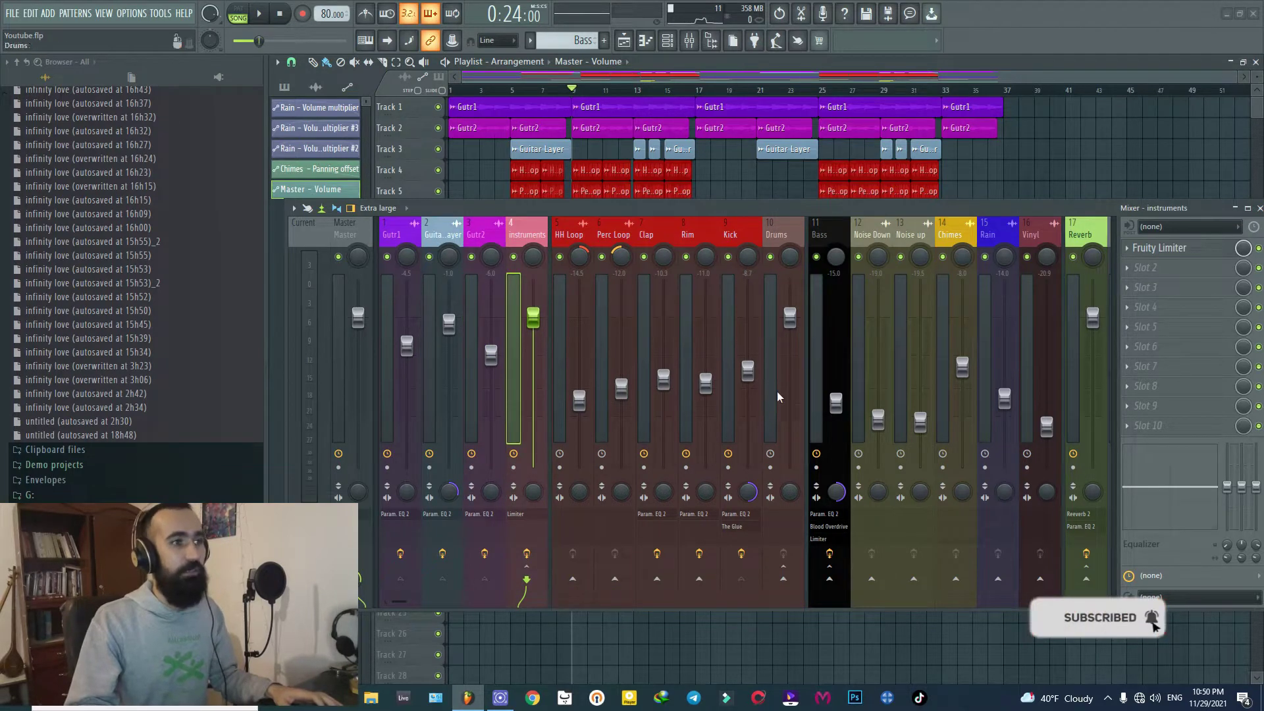
pyautogui.click(774, 374)
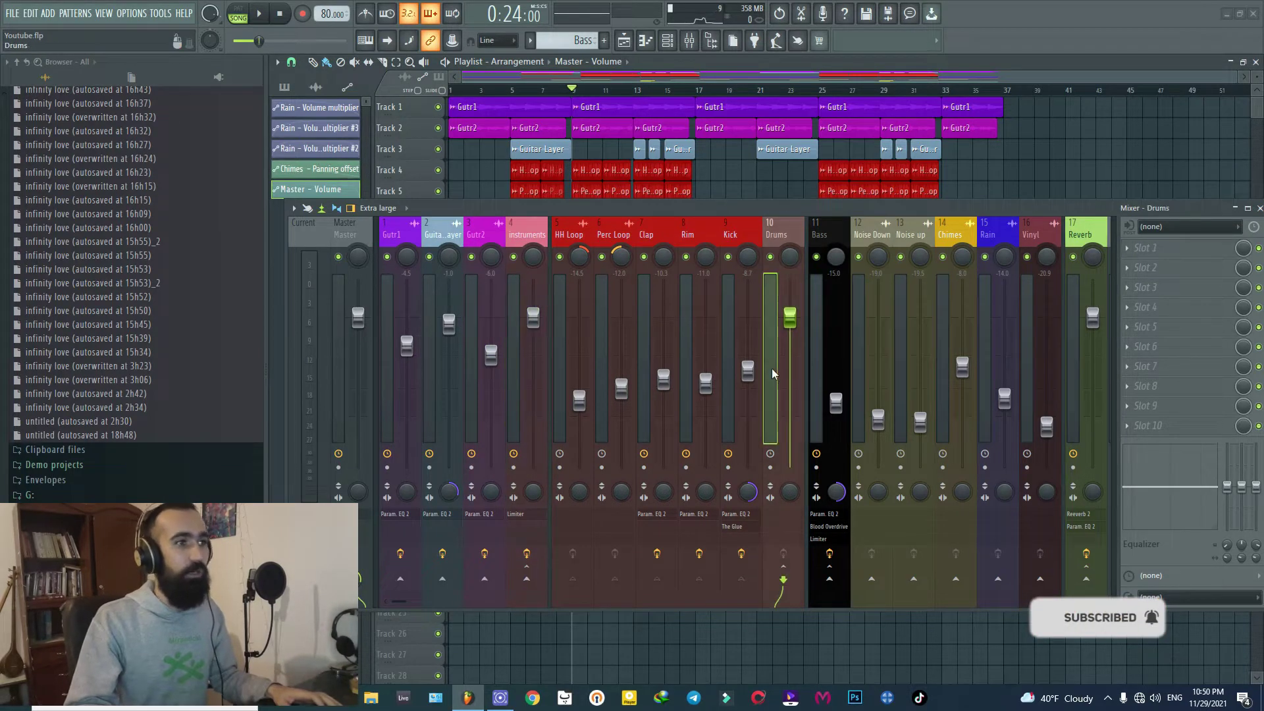
pyautogui.click(818, 361)
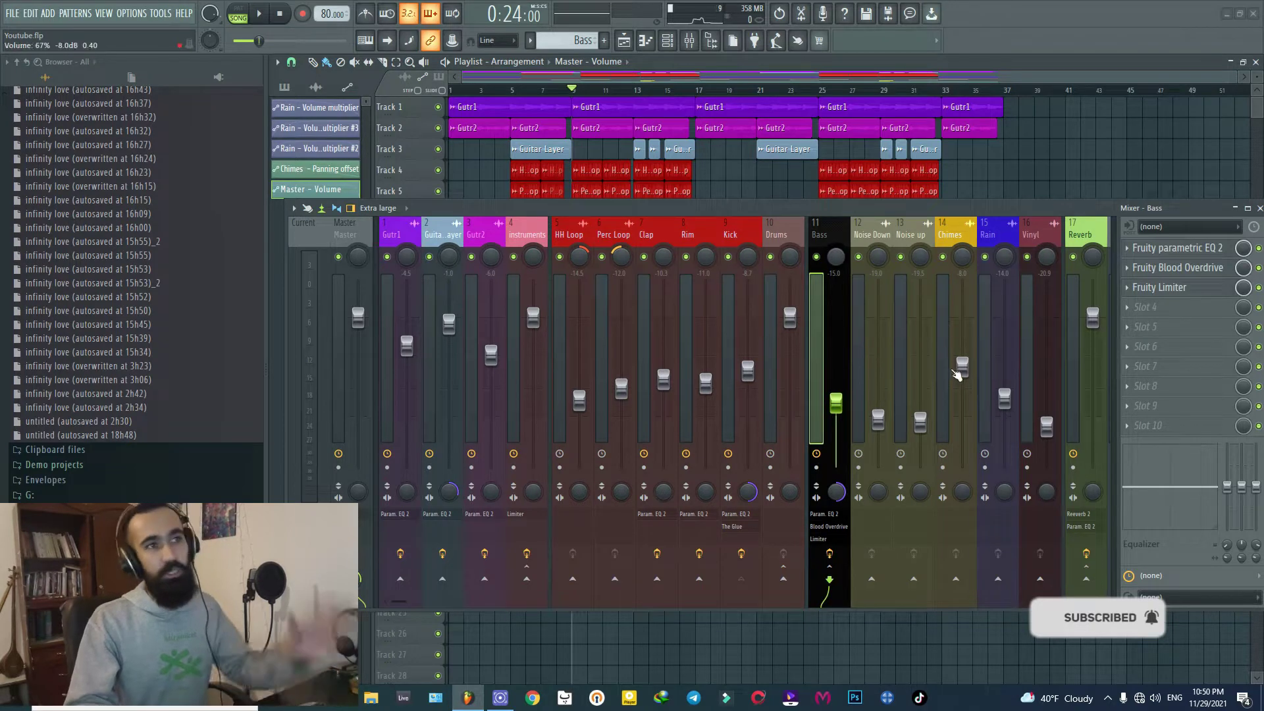
pyautogui.click(1073, 359)
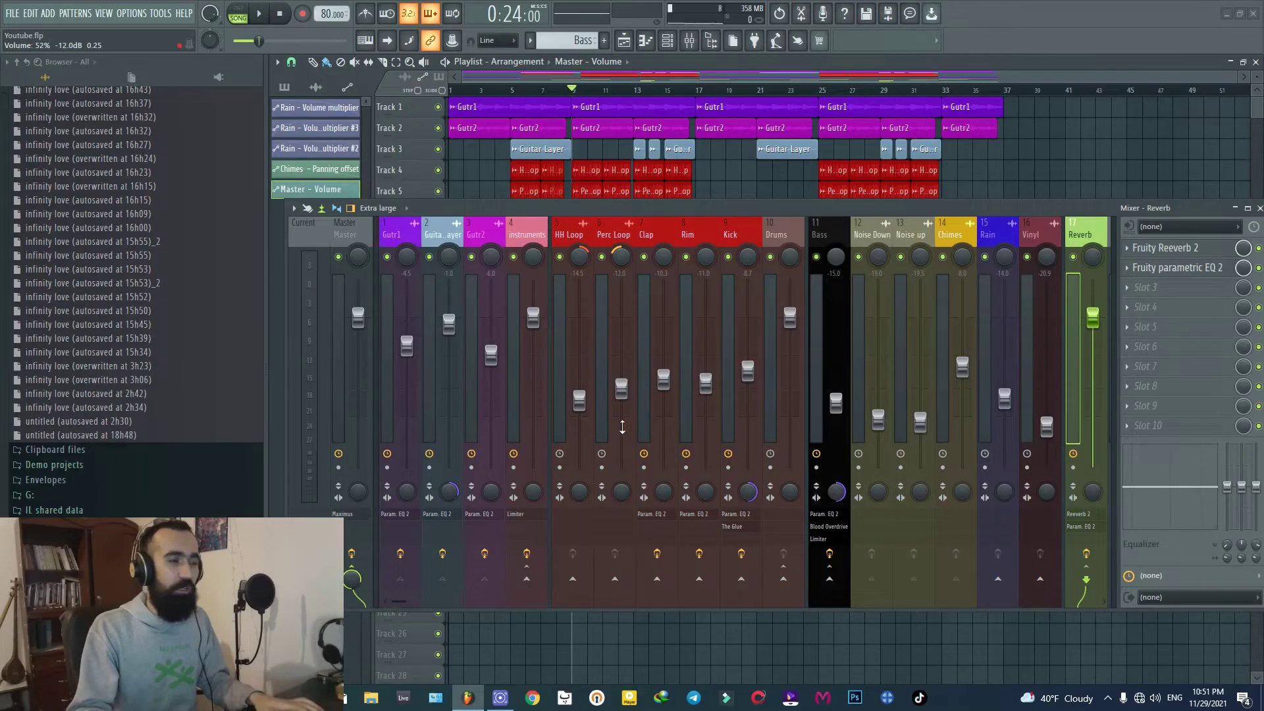
# - Solo the Kick mixer track and play it repeatedly from bar 9 to check its level
pyautogui.click(732, 408)
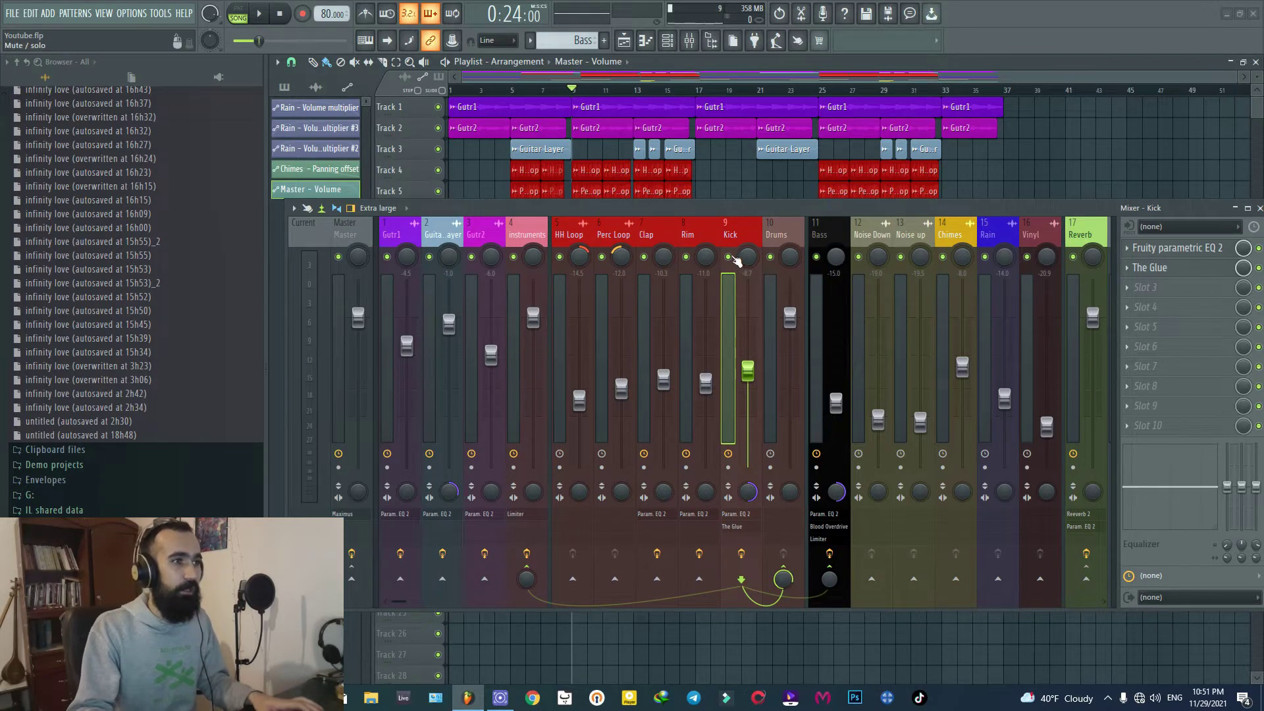
pyautogui.rightClick(729, 257)
pyautogui.press('space')
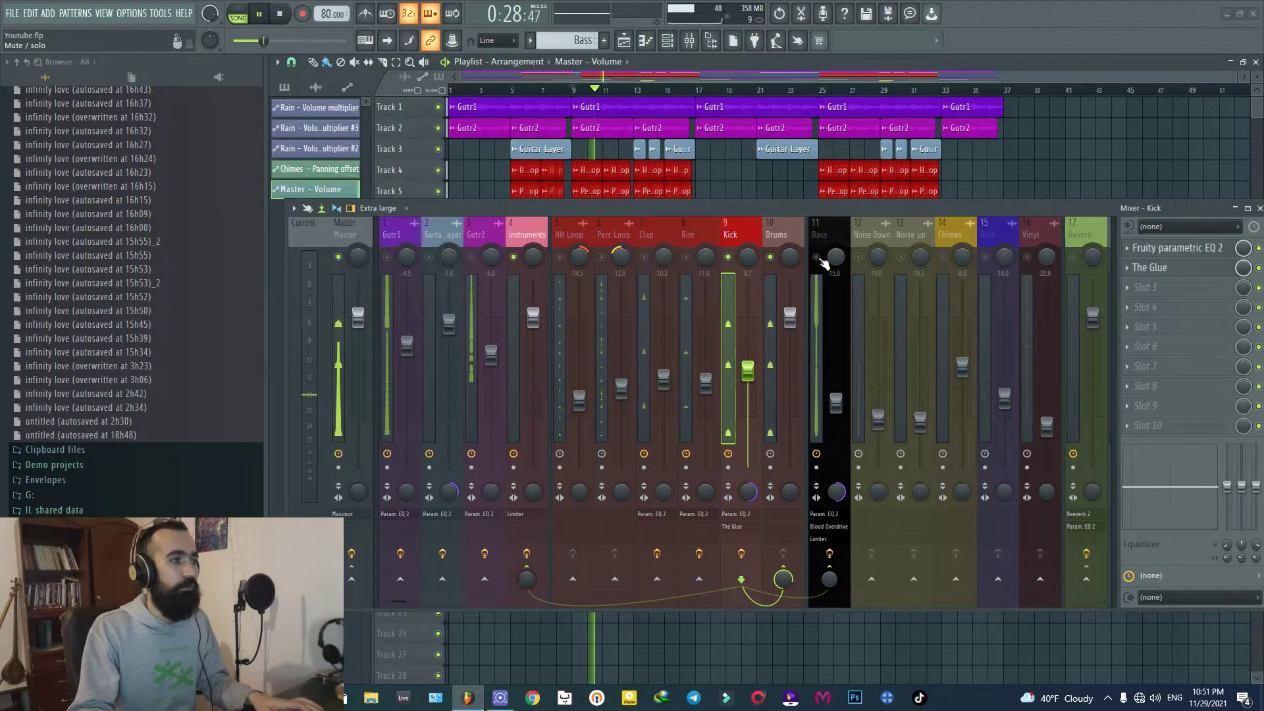
pyautogui.press('space')
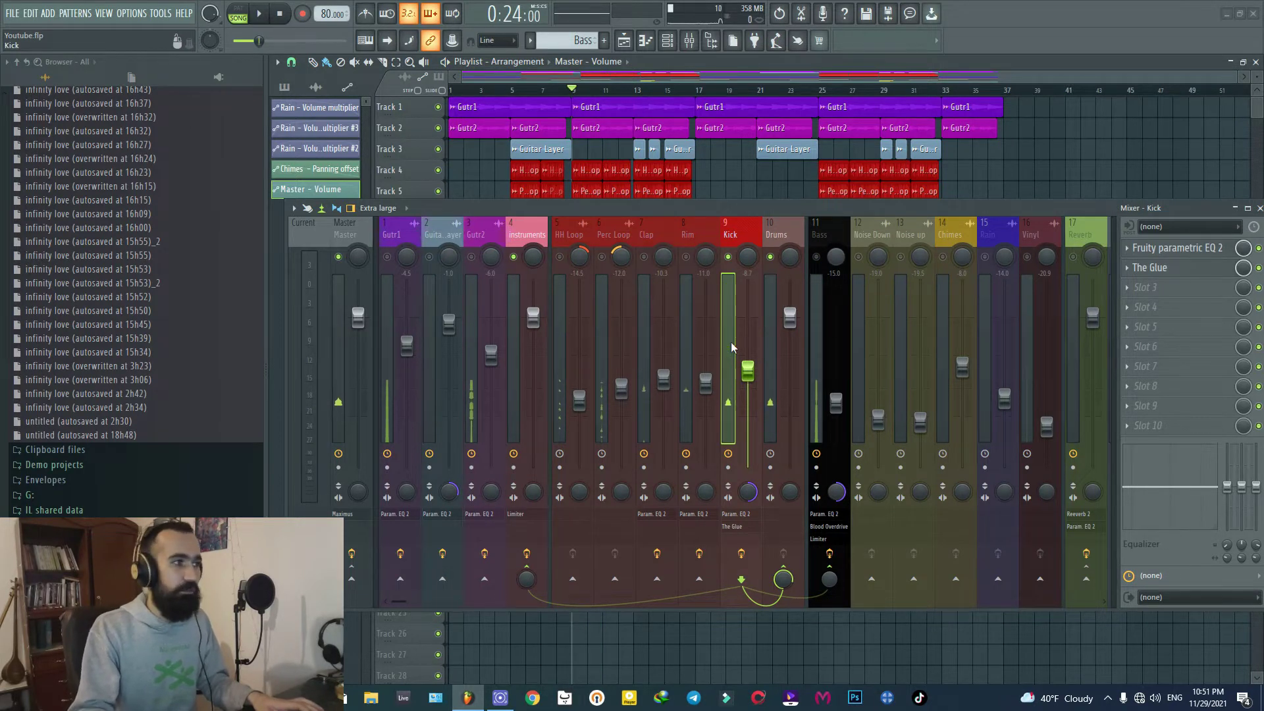
pyautogui.press('space')
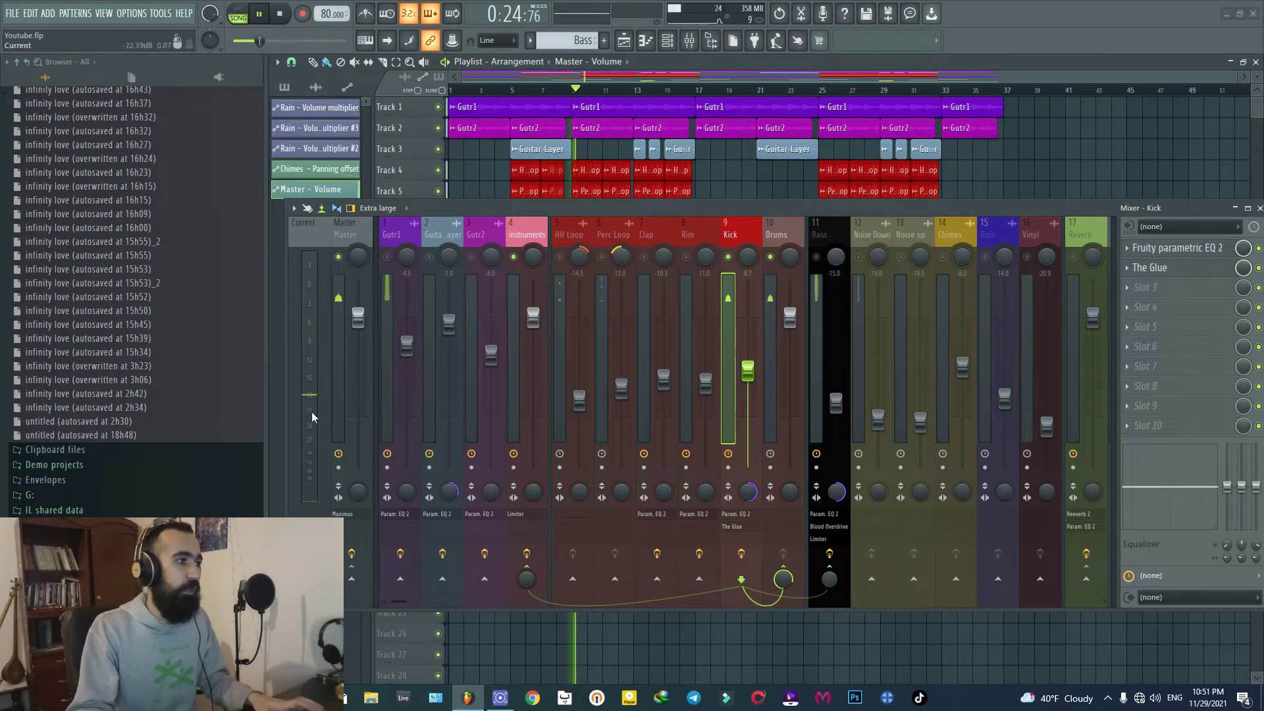
pyautogui.press('space')
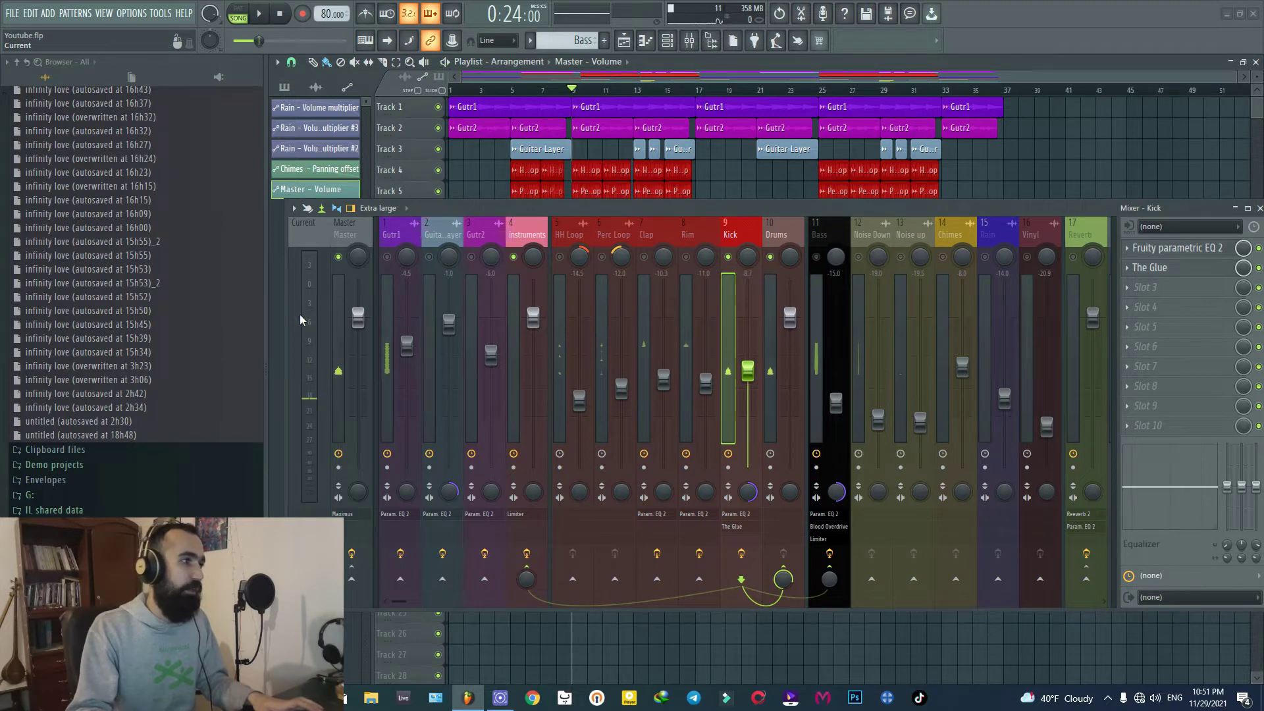
pyautogui.press('space')
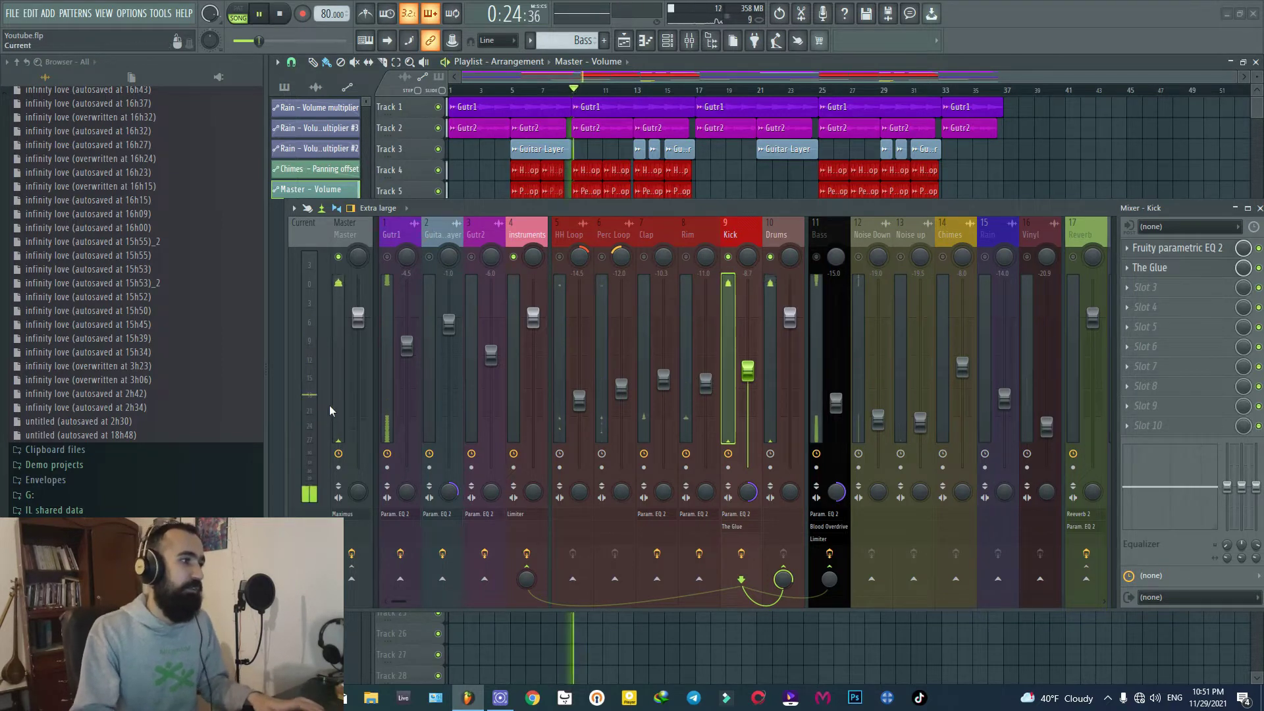
pyautogui.press('space')
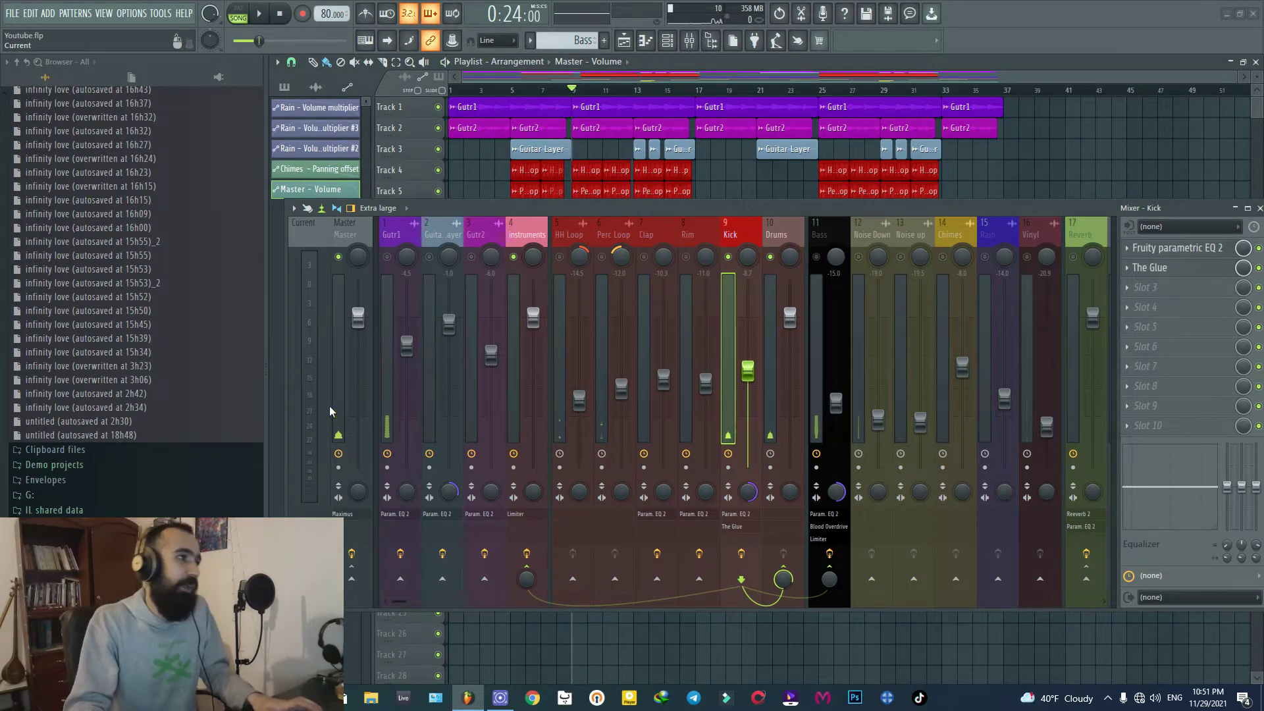
pyautogui.press('space')
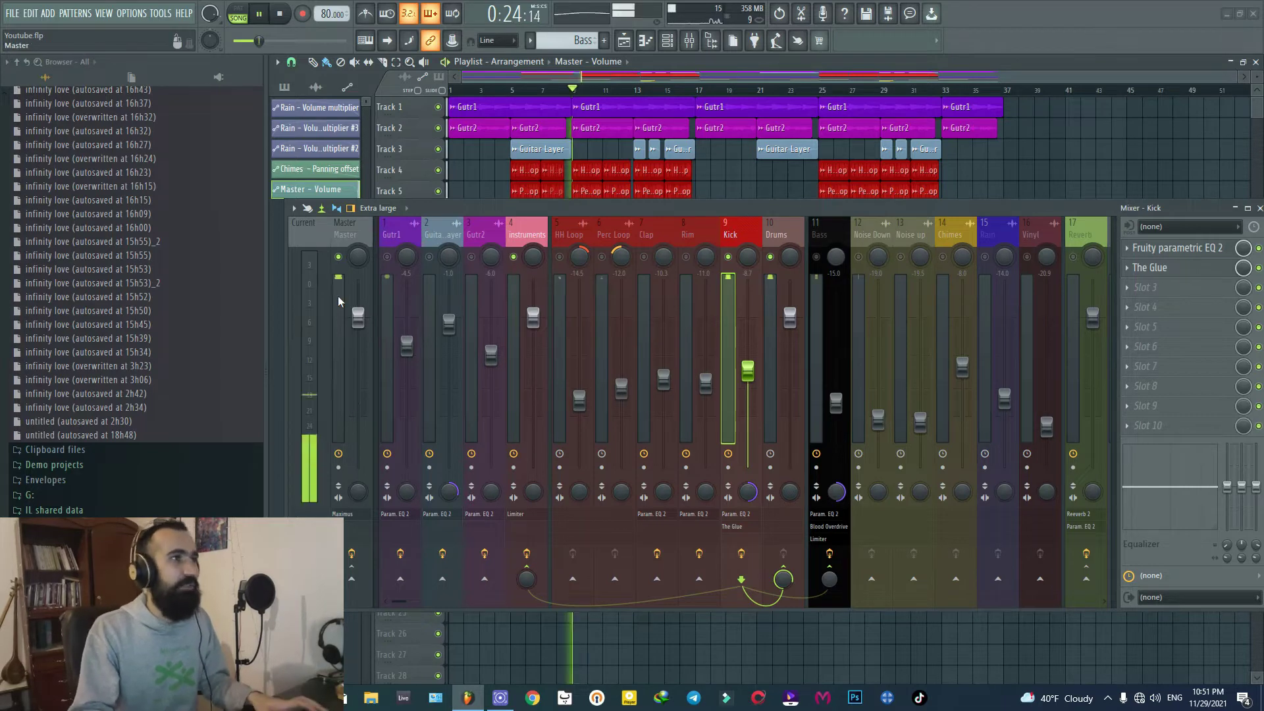
# - Unmute the Clap and Rim mixer tracks alongside the Kick and play the three together
pyautogui.press('space')
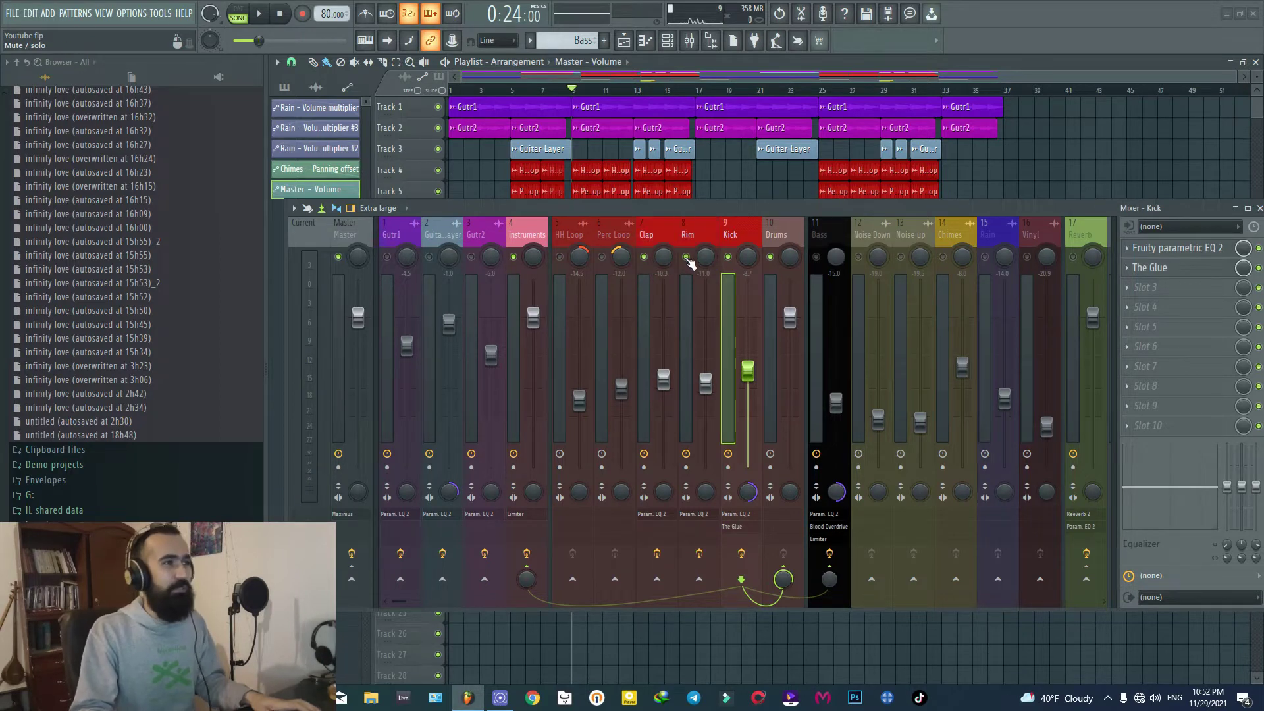
pyautogui.press('space')
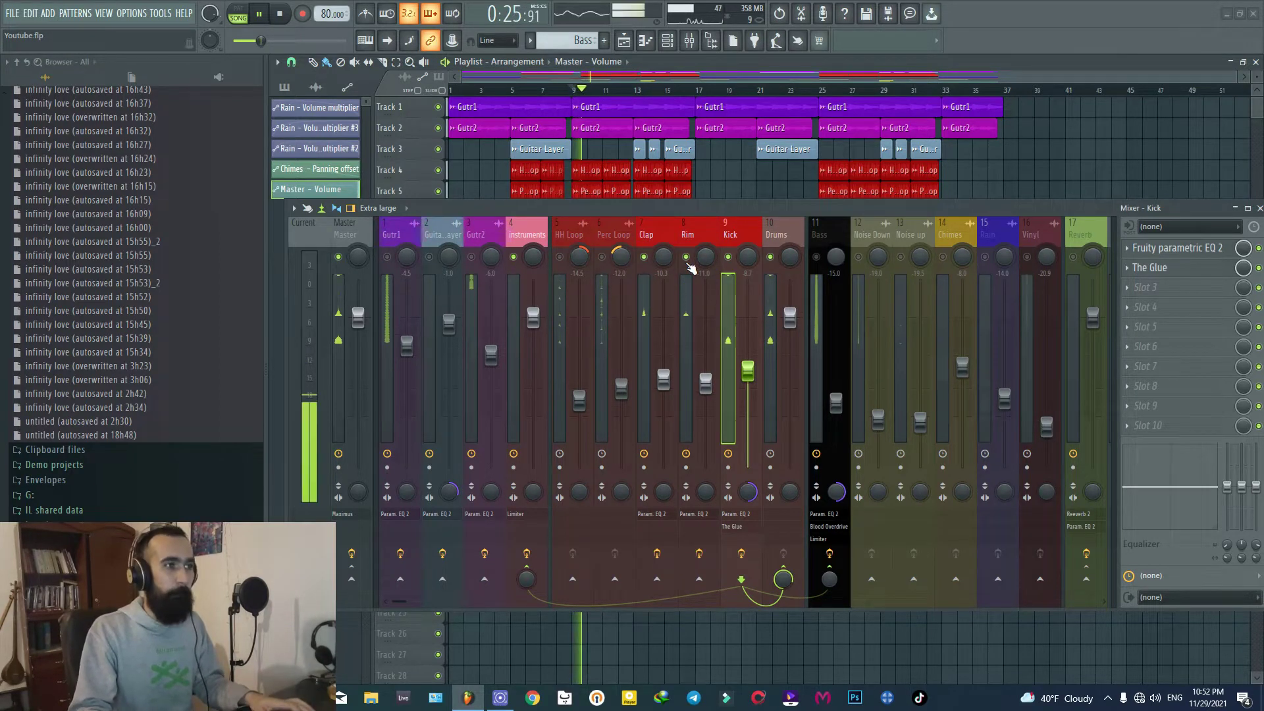
pyautogui.press('space')
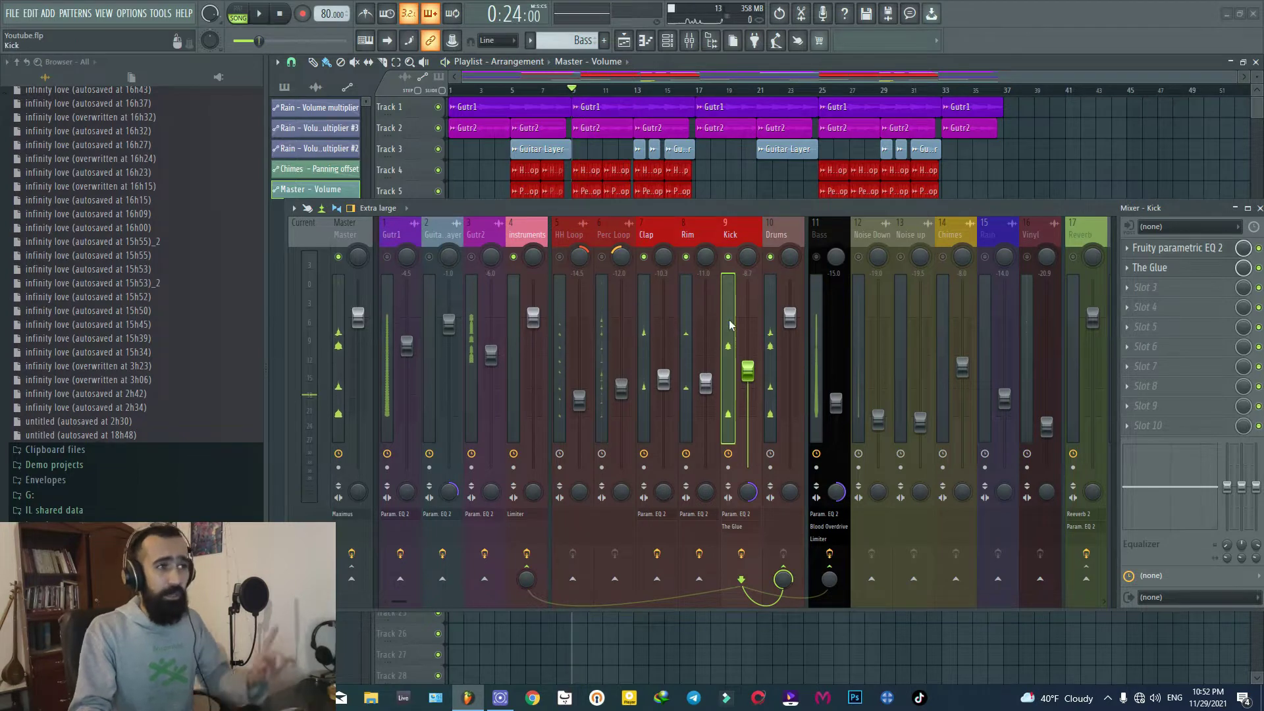
# - Open the Kick's Fruity parametric EQ 2 and play the song to examine the kick's spectrum
pyautogui.click(1182, 249)
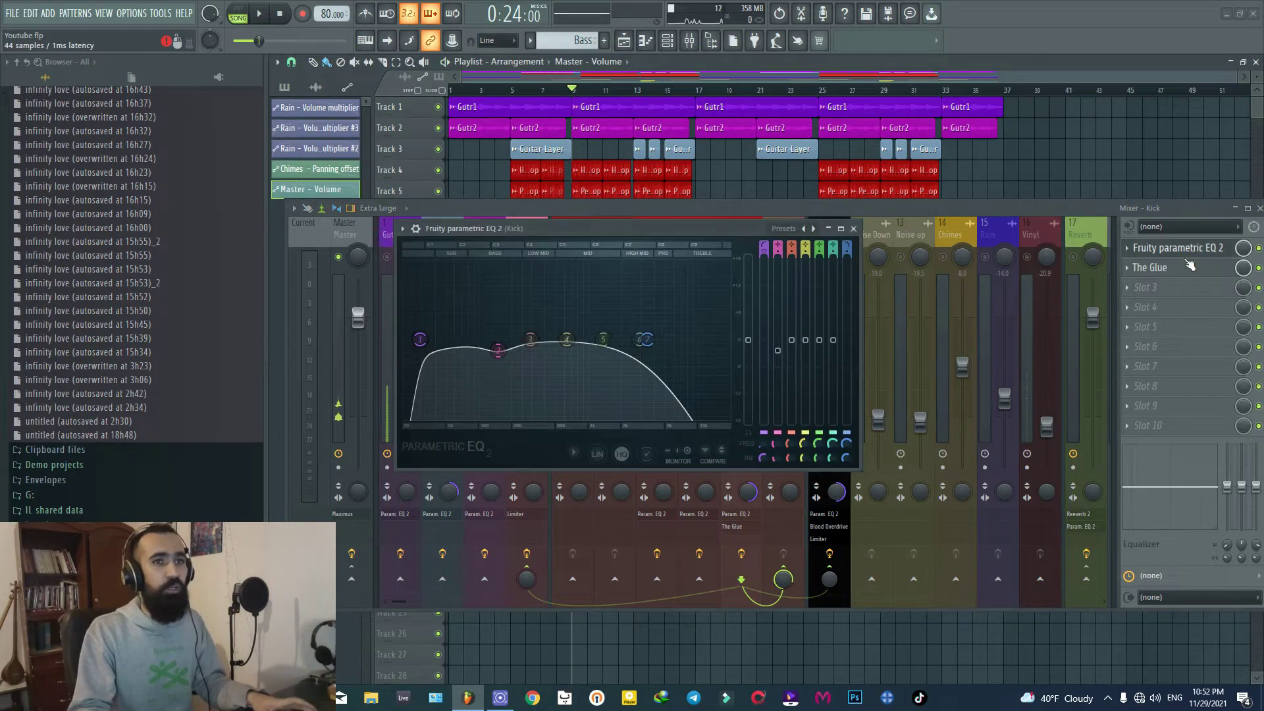
pyautogui.press('space')
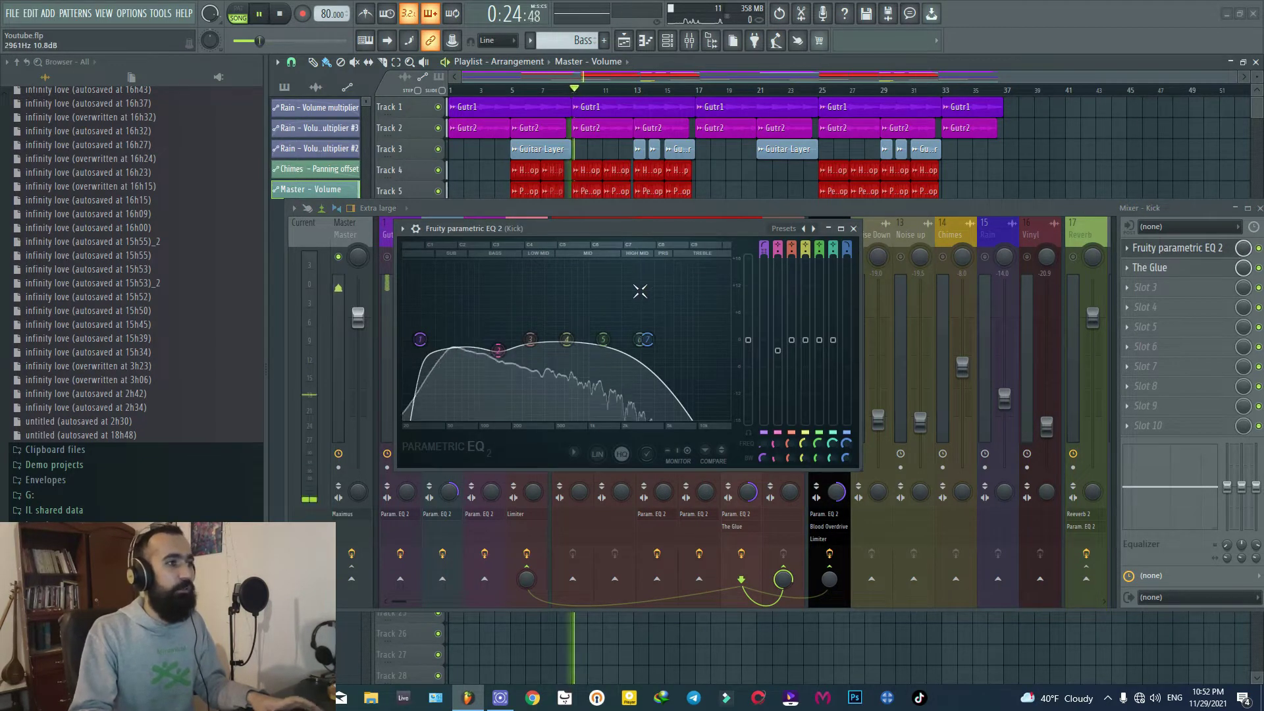
pyautogui.press('space')
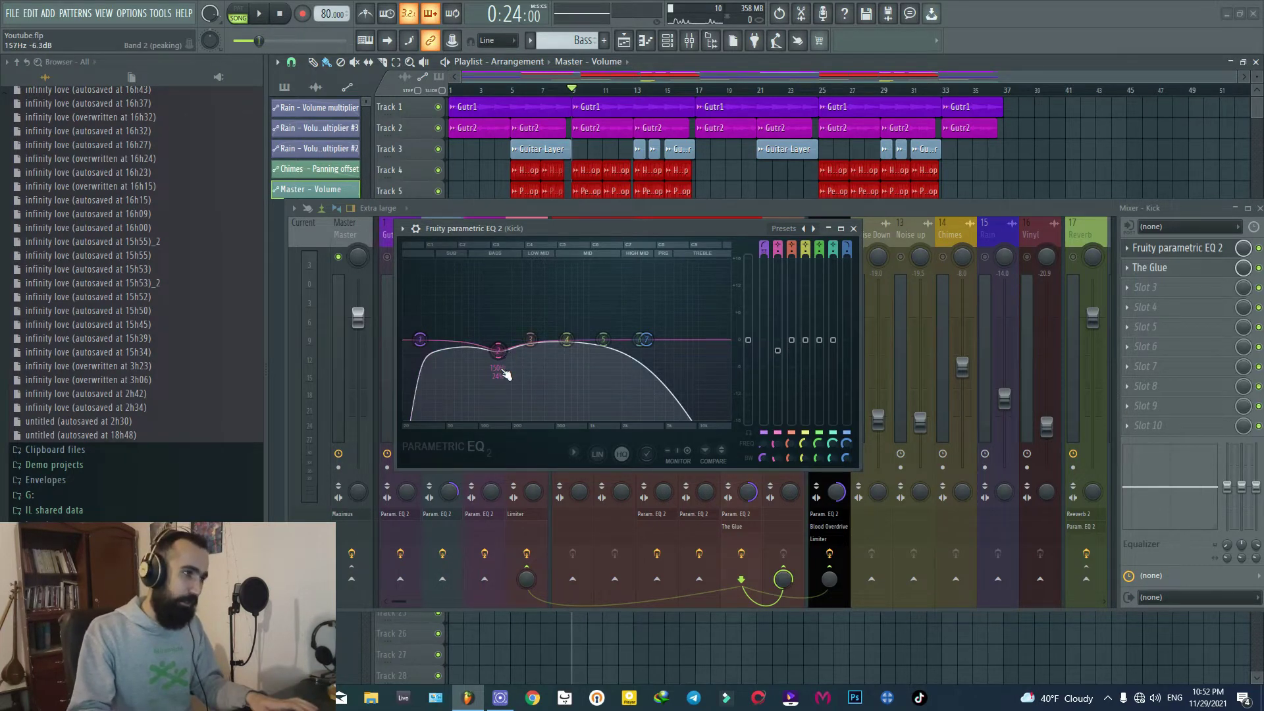
# - Boost band 2 of the Kick's EQ to its maximum level and play the kick to hear that frequency
pyautogui.moveTo(506, 375); pyautogui.dragTo(509, 369)
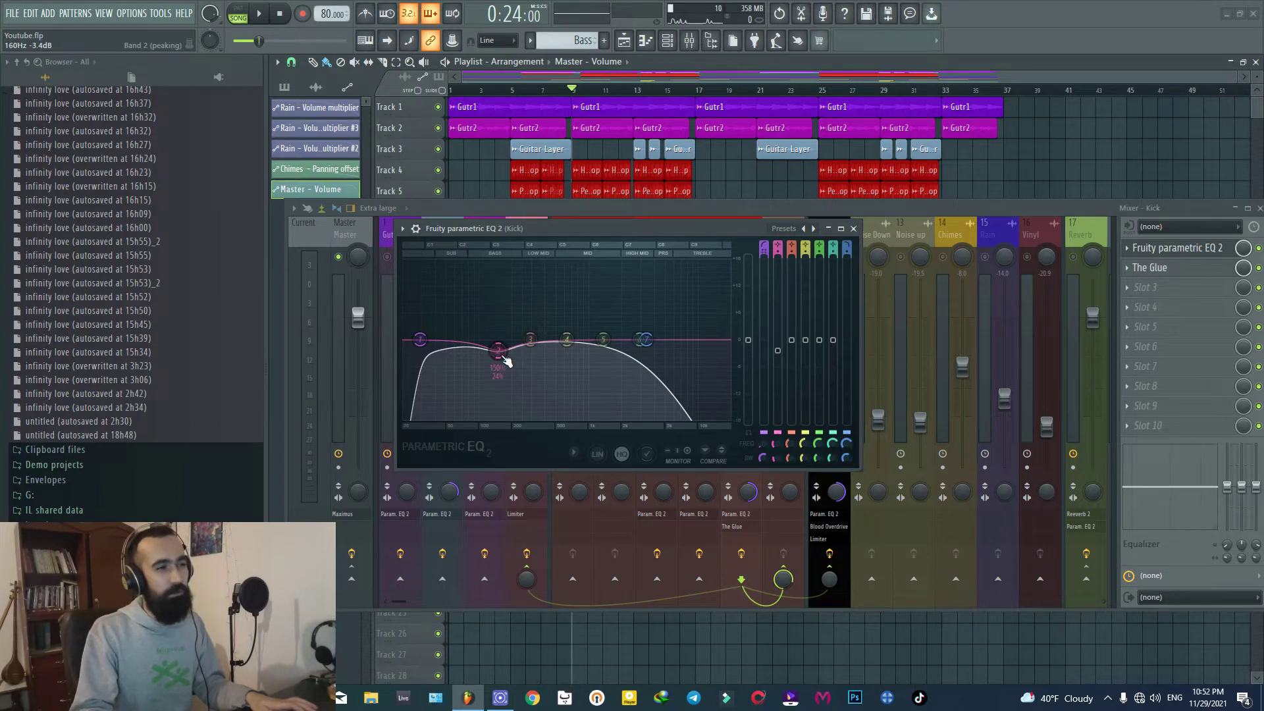
pyautogui.moveTo(781, 358); pyautogui.dragTo(781, 264)
pyautogui.press('space')
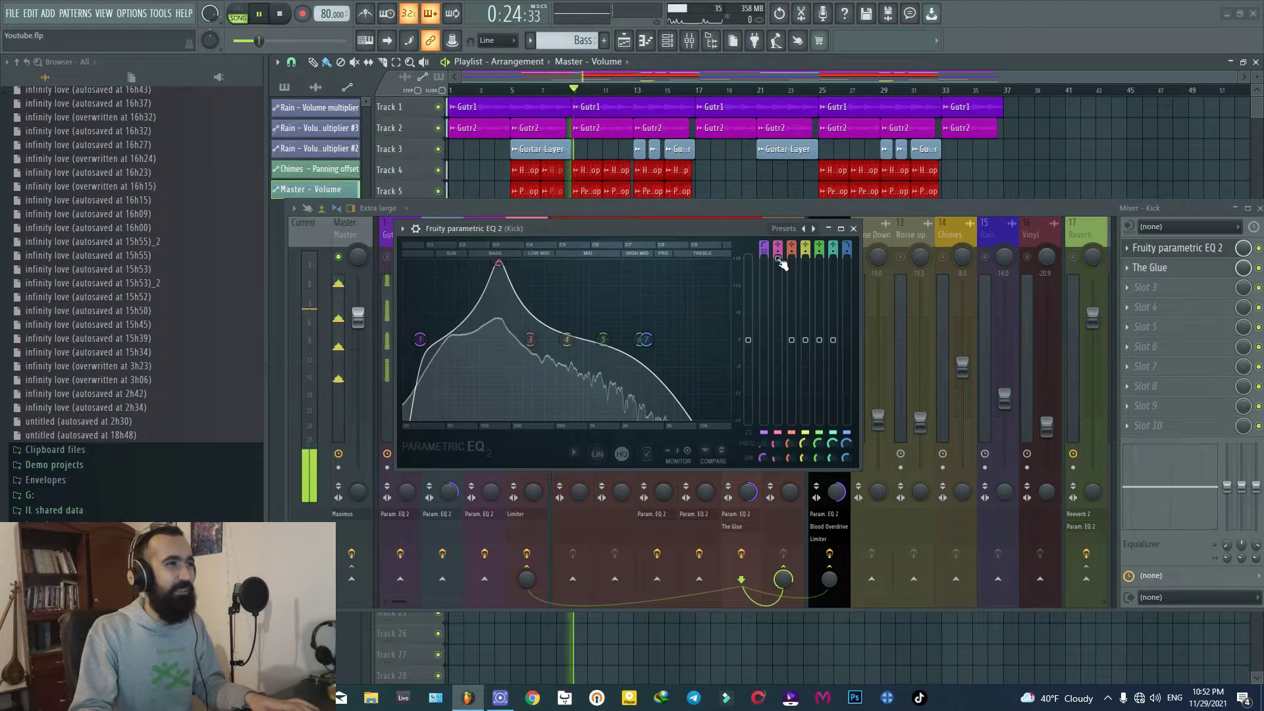
pyautogui.press('space')
# - Set the Kick EQ's band 2 level to -2.4 dB at 150 Hz, play the result and close the equalizer
pyautogui.moveTo(781, 263); pyautogui.dragTo(777, 348)
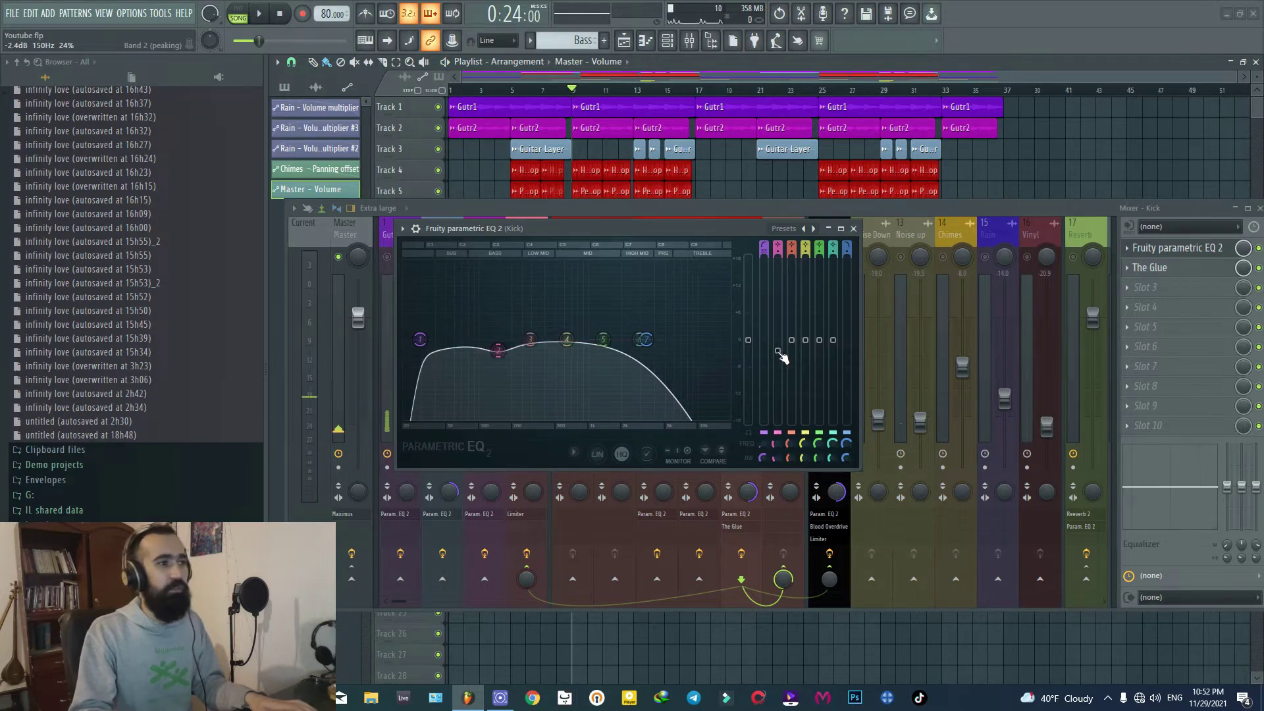
pyautogui.press('space')
pyautogui.press('space')
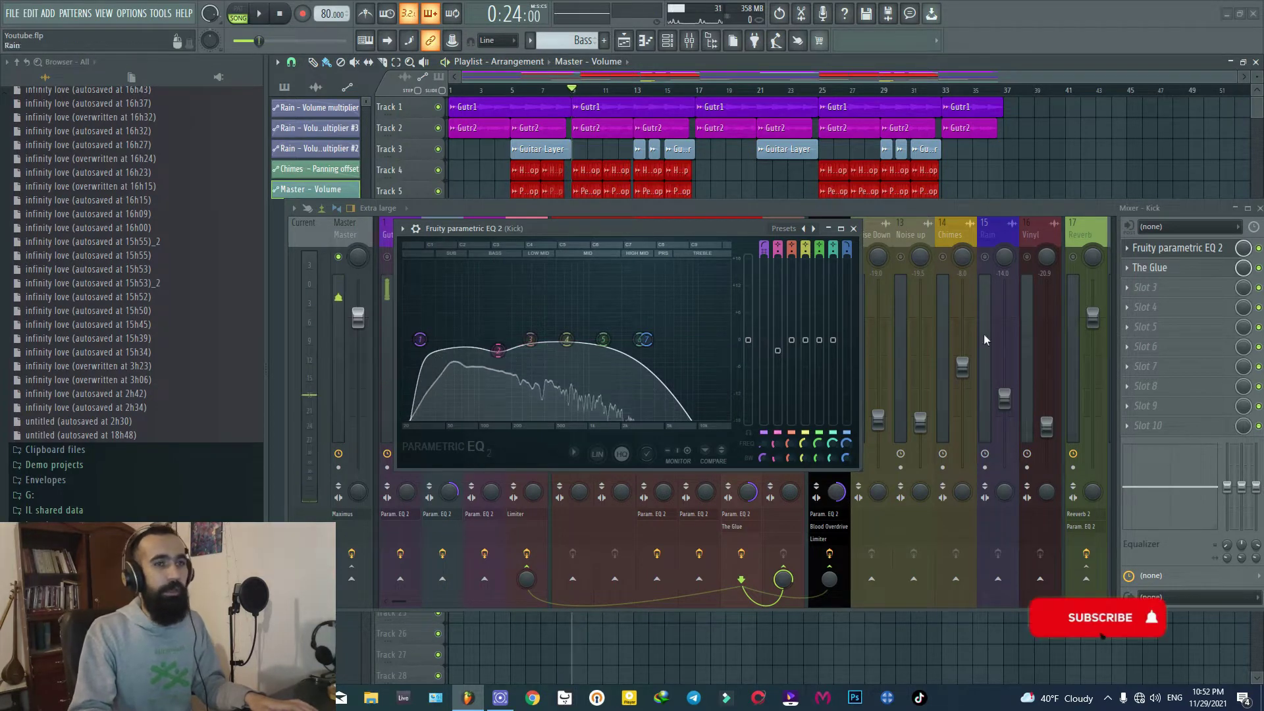
pyautogui.click(853, 228)
# - Open The Glue compressor on the Kick track and load its Drum Kick preset "outside boomy"
pyautogui.click(1168, 270)
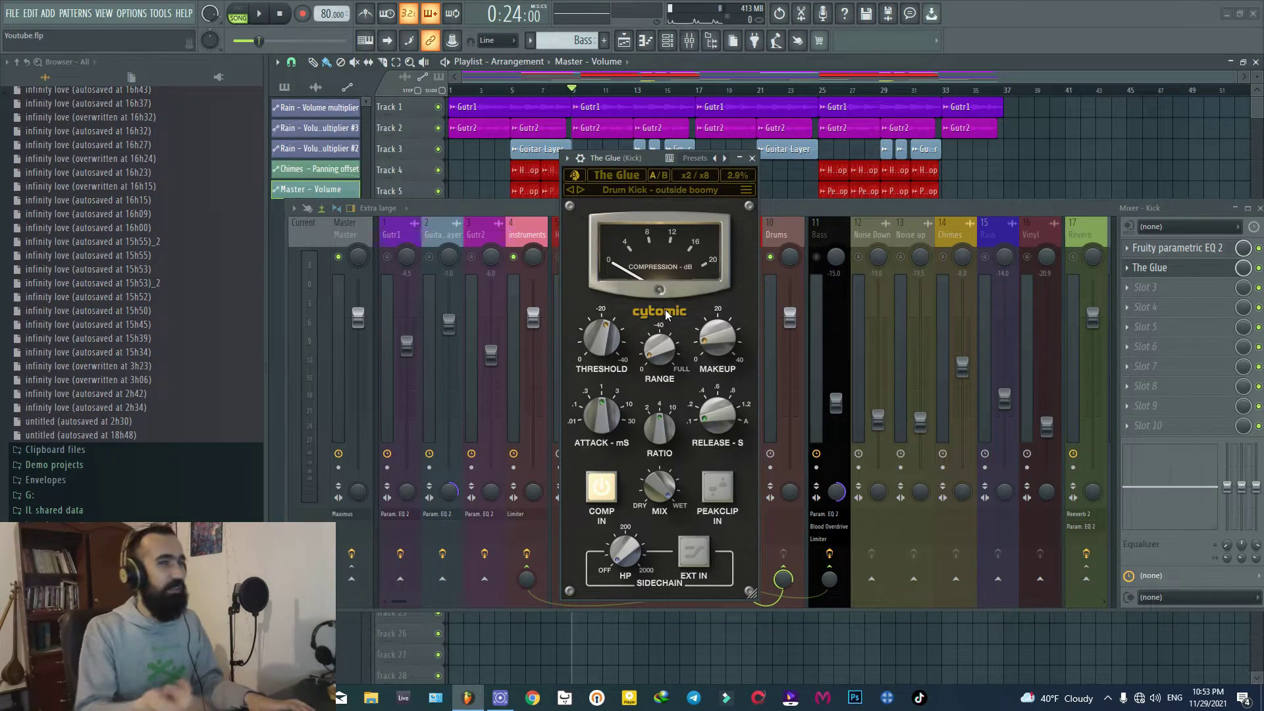
pyautogui.moveTo(688, 323)
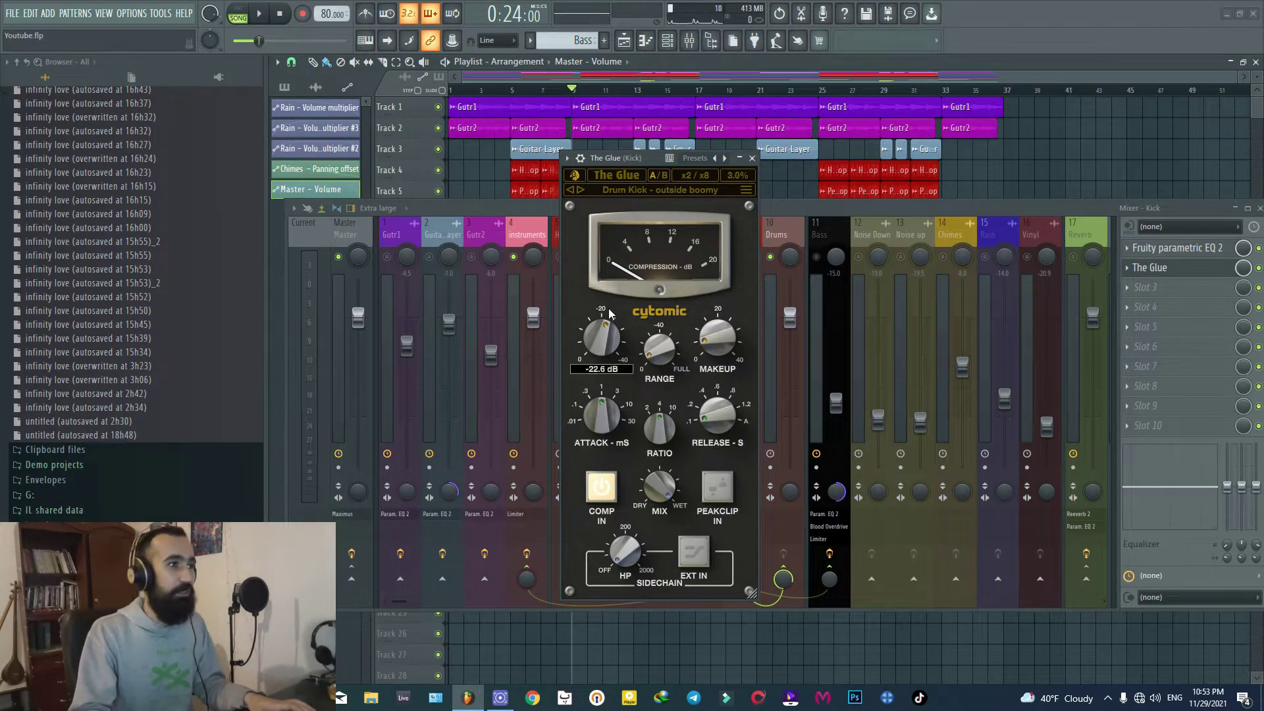
pyautogui.rightClick(653, 197)
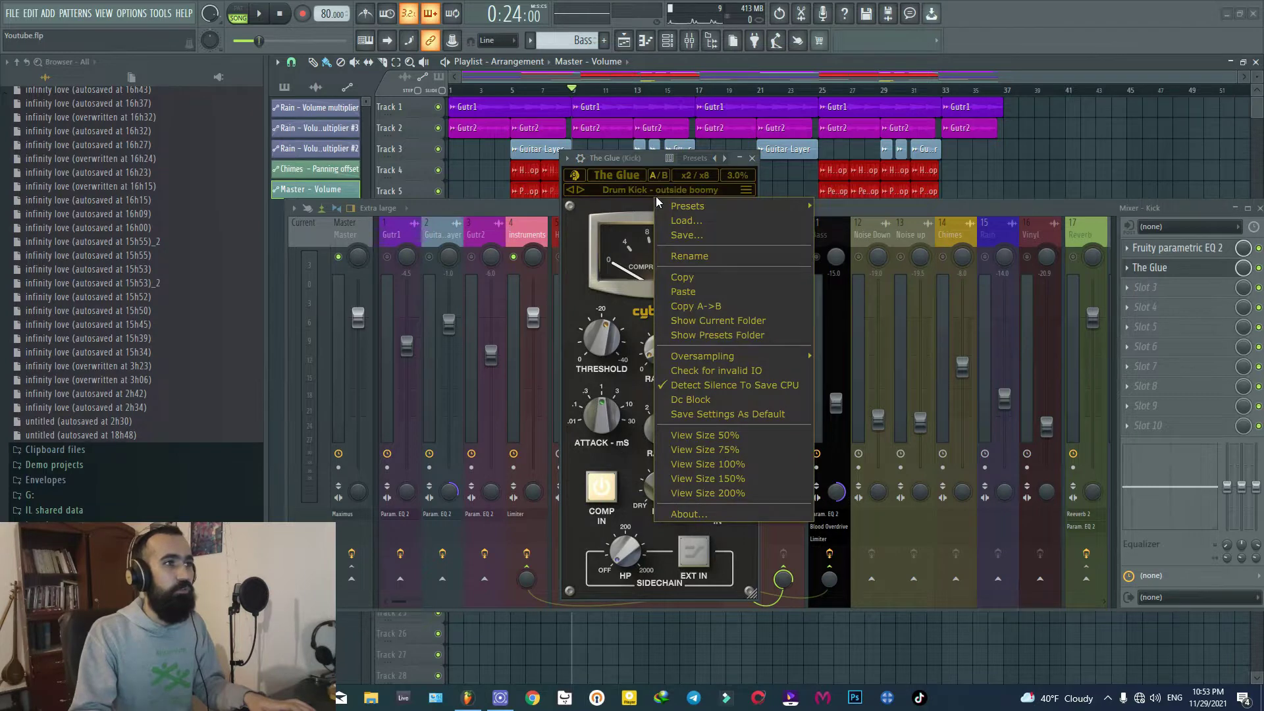
pyautogui.moveTo(699, 208)
pyautogui.moveTo(882, 239)
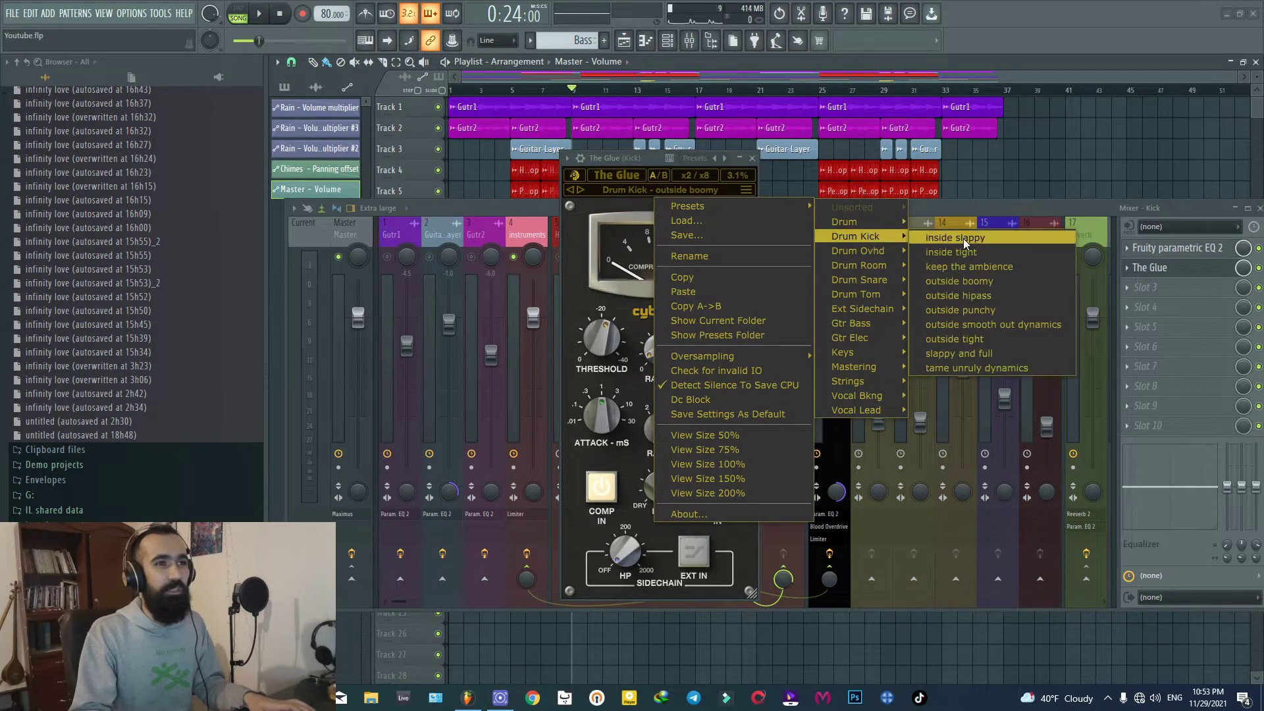
pyautogui.click(963, 281)
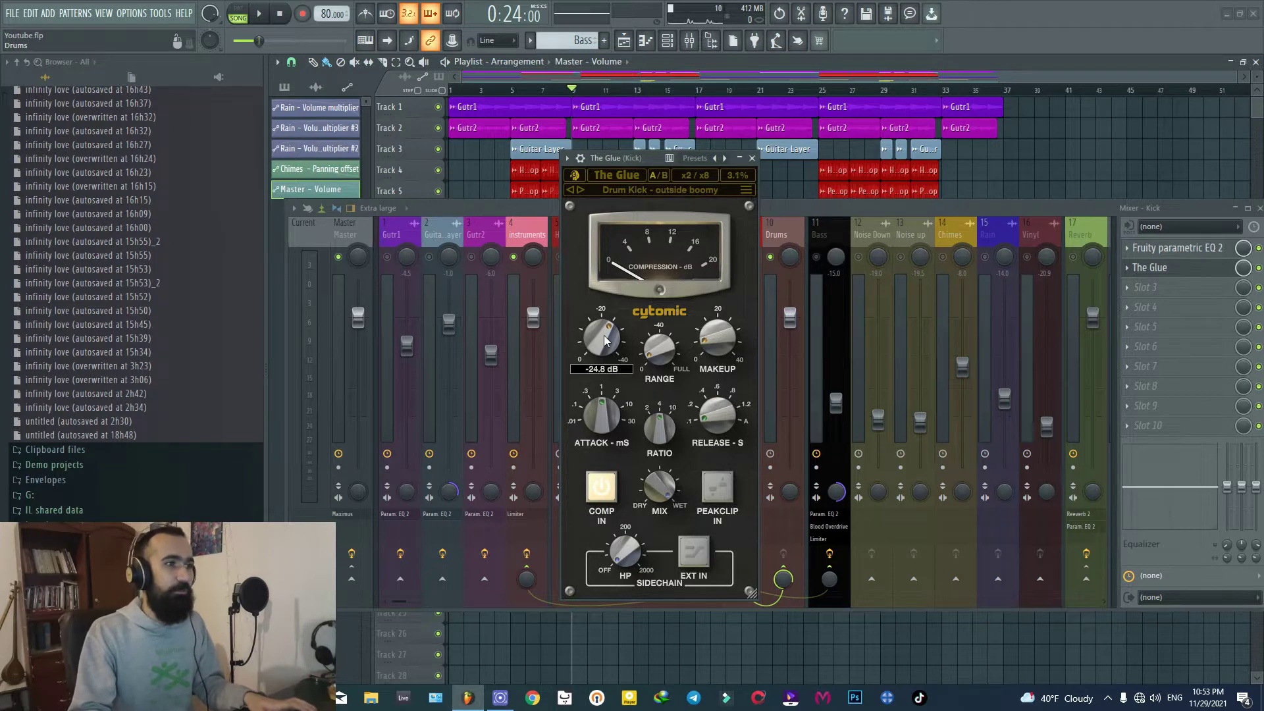
# - Set The Glue's threshold to about -23.0 dB while the kick plays, and close the compressor
pyautogui.press('space')
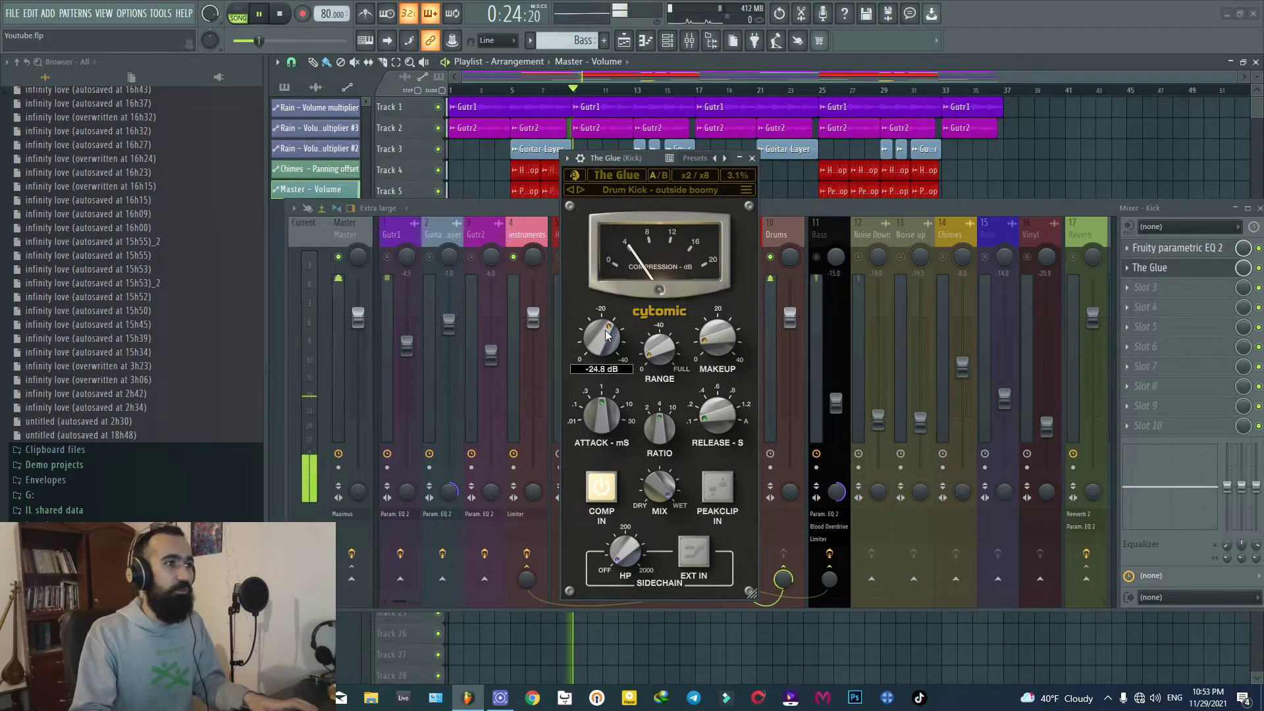
pyautogui.moveTo(605, 330); pyautogui.dragTo(606, 336)
pyautogui.press('space')
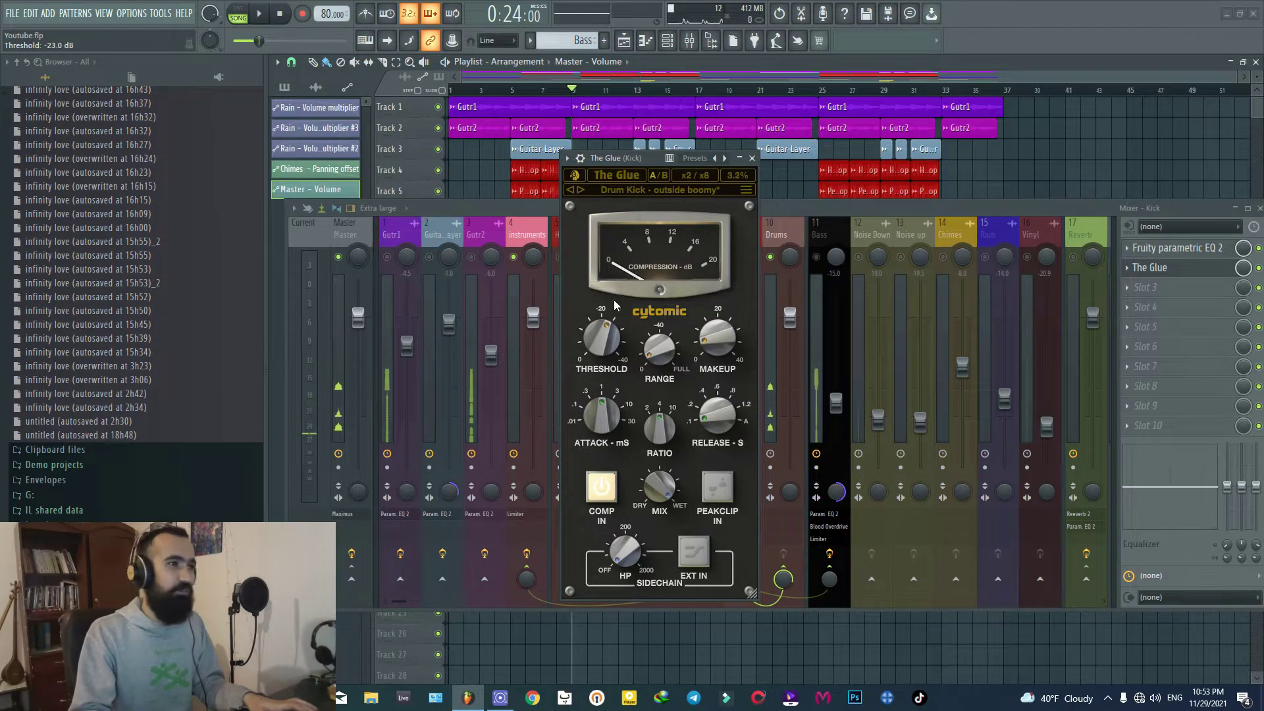
pyautogui.click(752, 159)
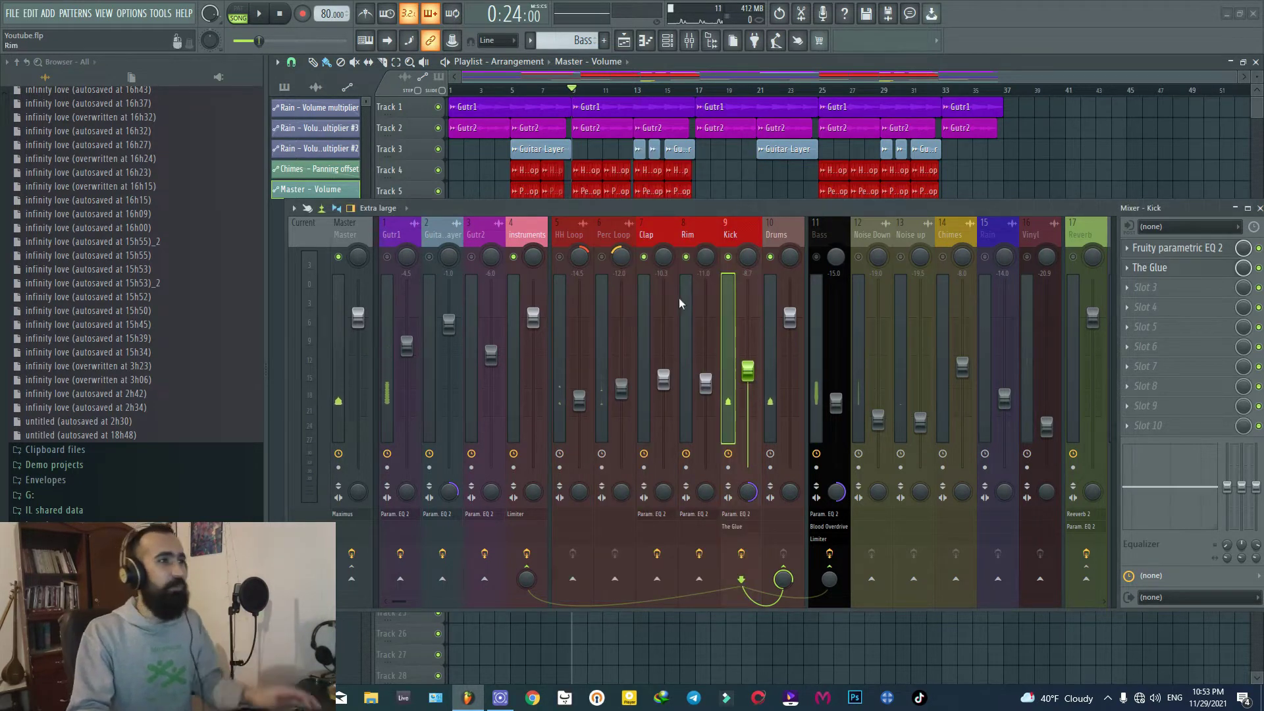
# - Unmute the HH Loop and Perc Loop tracks and set their levels to -15.0 dB and -11.0 dB while checking playback
pyautogui.click(560, 257)
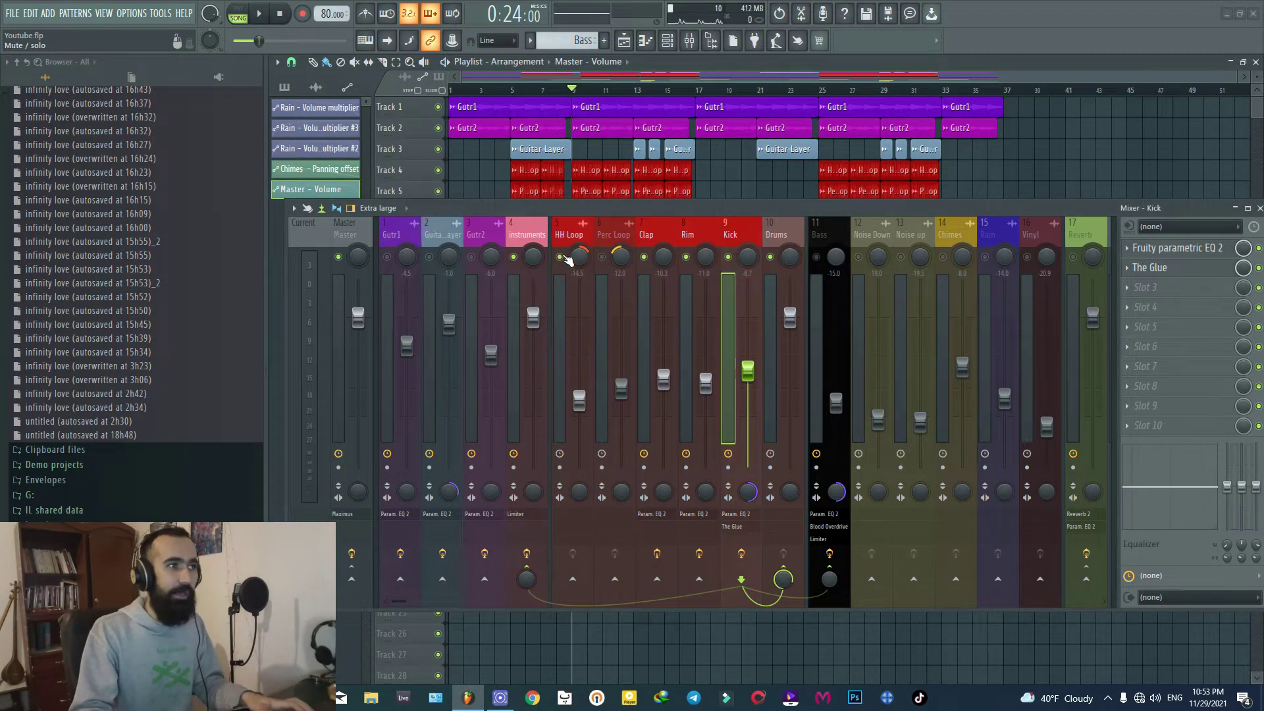
pyautogui.press('space')
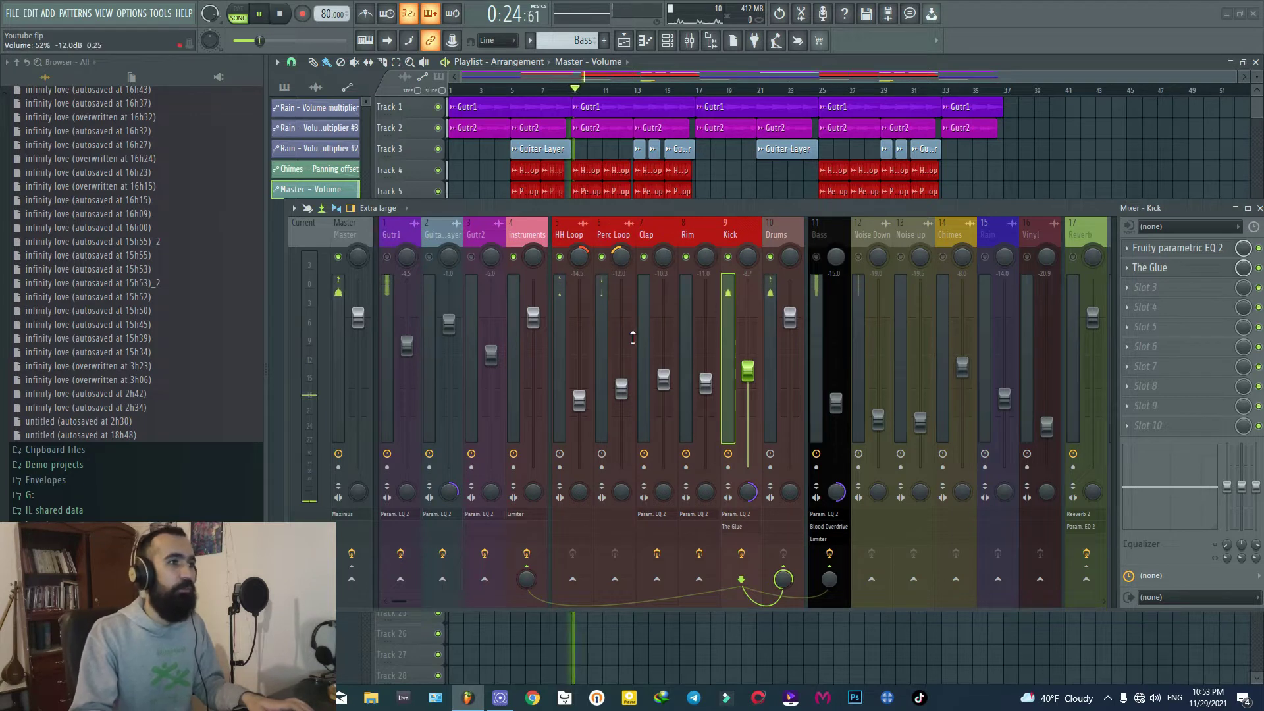
pyautogui.moveTo(626, 387); pyautogui.dragTo(626, 381)
pyautogui.press('space')
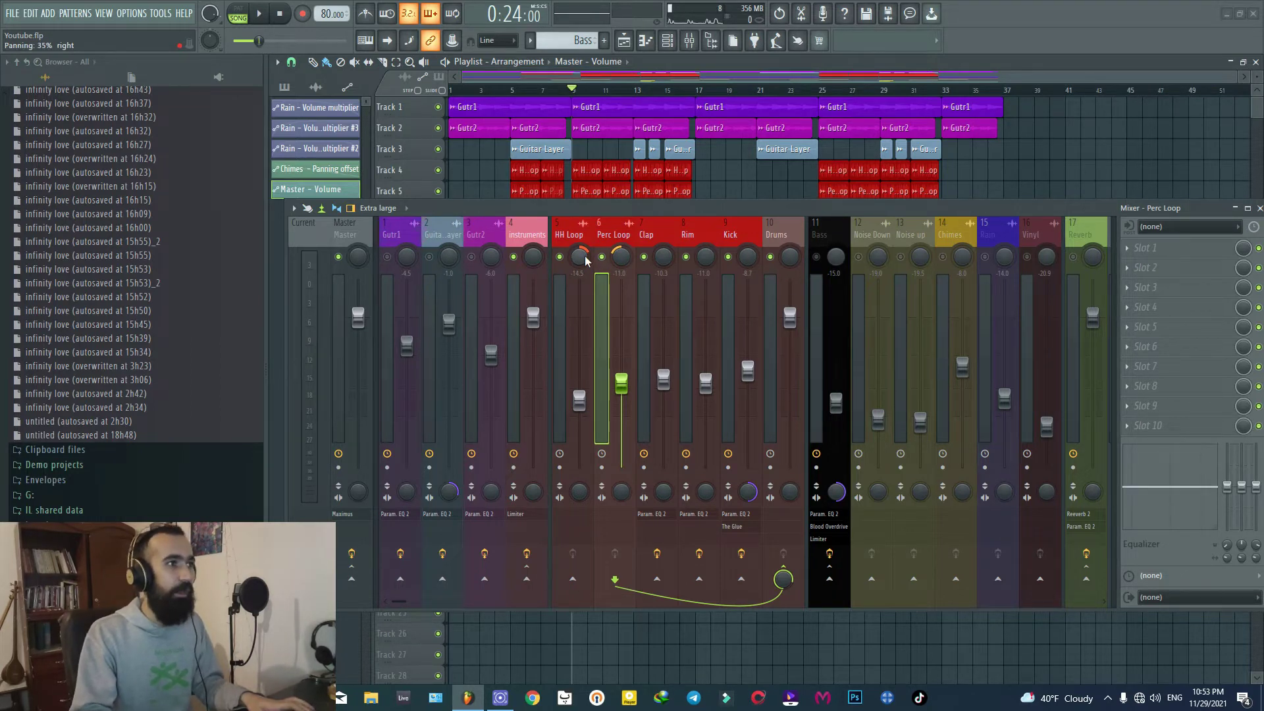
pyautogui.click(567, 342)
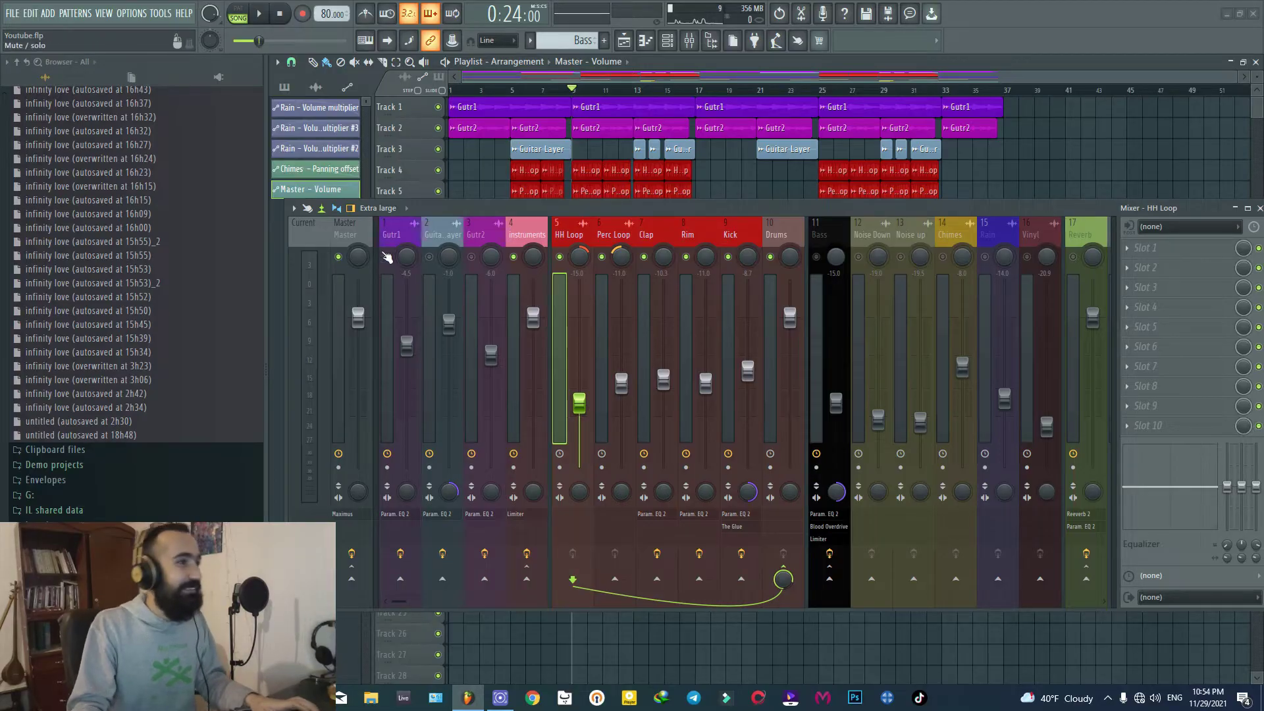
# - Unmute the Gutr1 track and play the song to hear it together with the drums
pyautogui.click(388, 258)
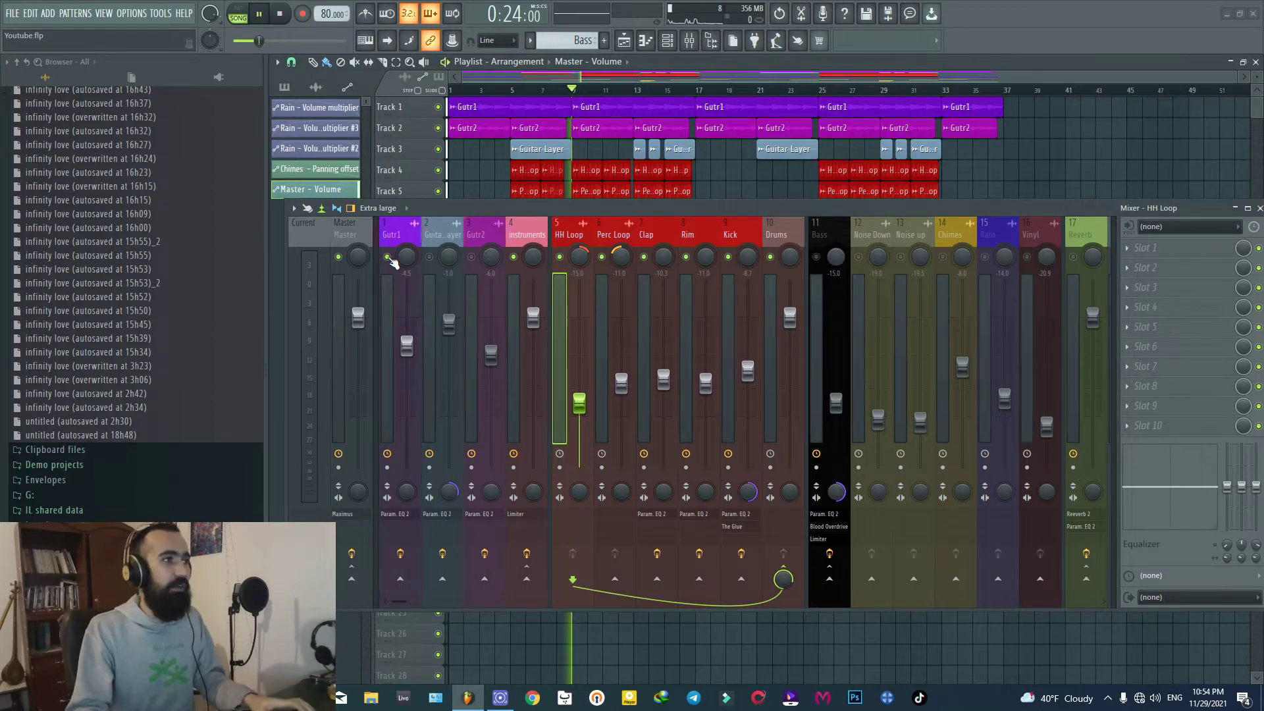
pyautogui.press('space')
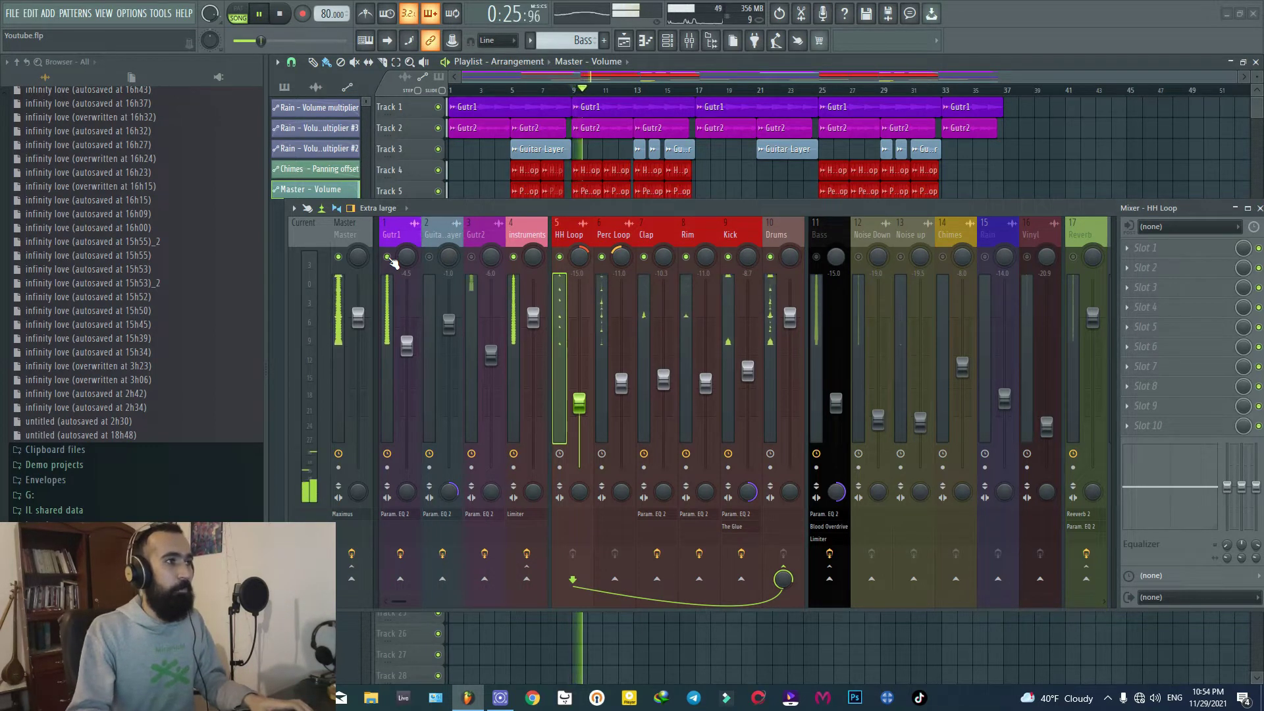
pyautogui.press('space')
# - Open the parametric EQ on the Gutr1 track, examine its high-pass and low-pass curve during playback, and close it
pyautogui.click(387, 322)
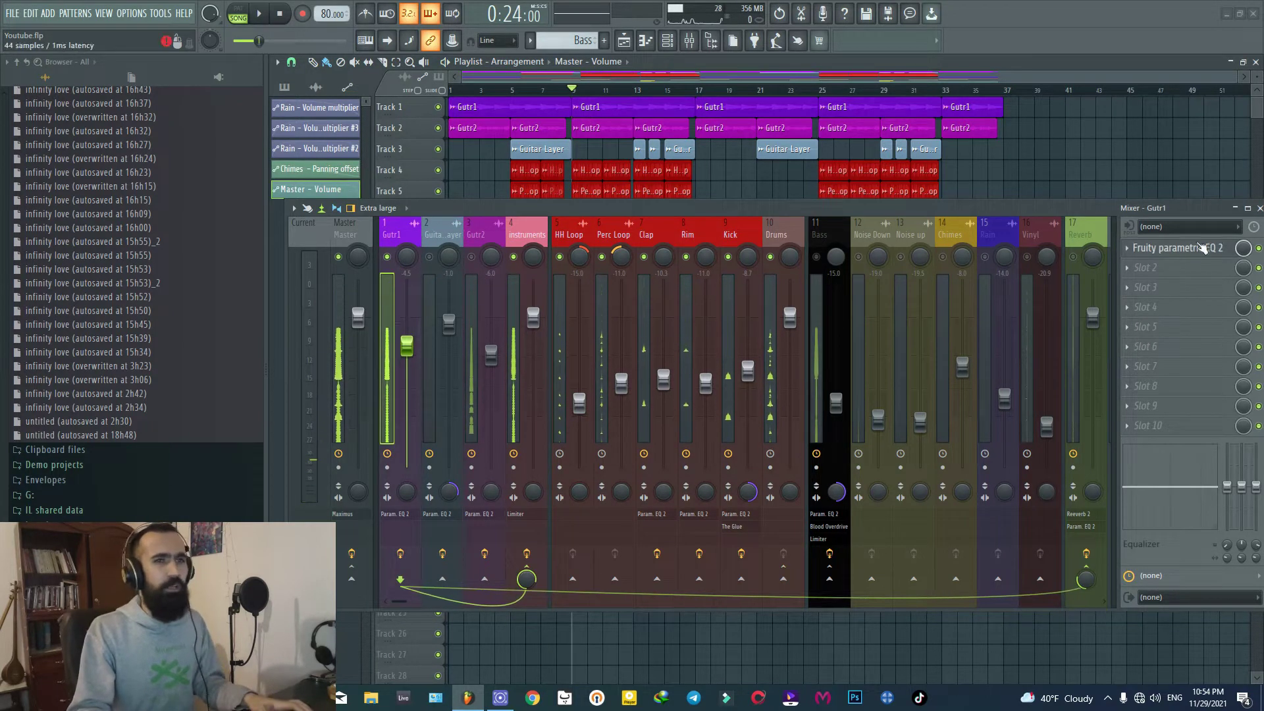
pyautogui.click(1177, 248)
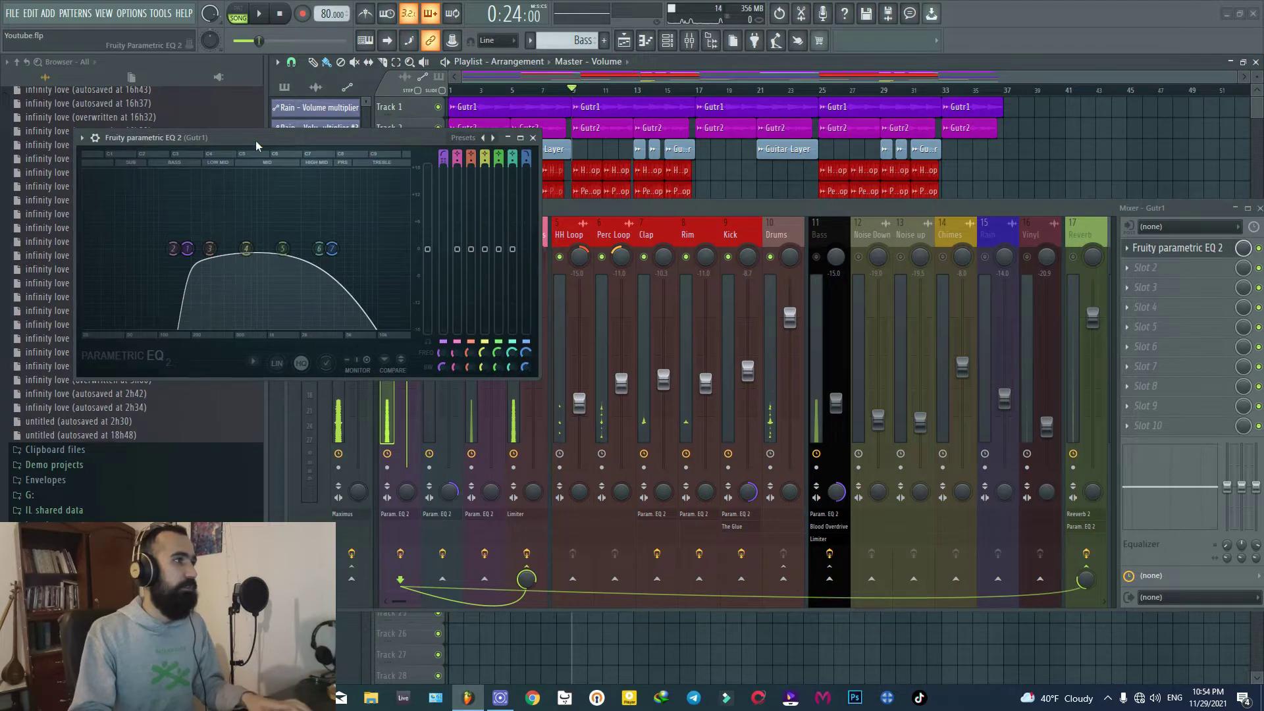
pyautogui.moveTo(255, 138); pyautogui.dragTo(694, 251)
pyautogui.press('space')
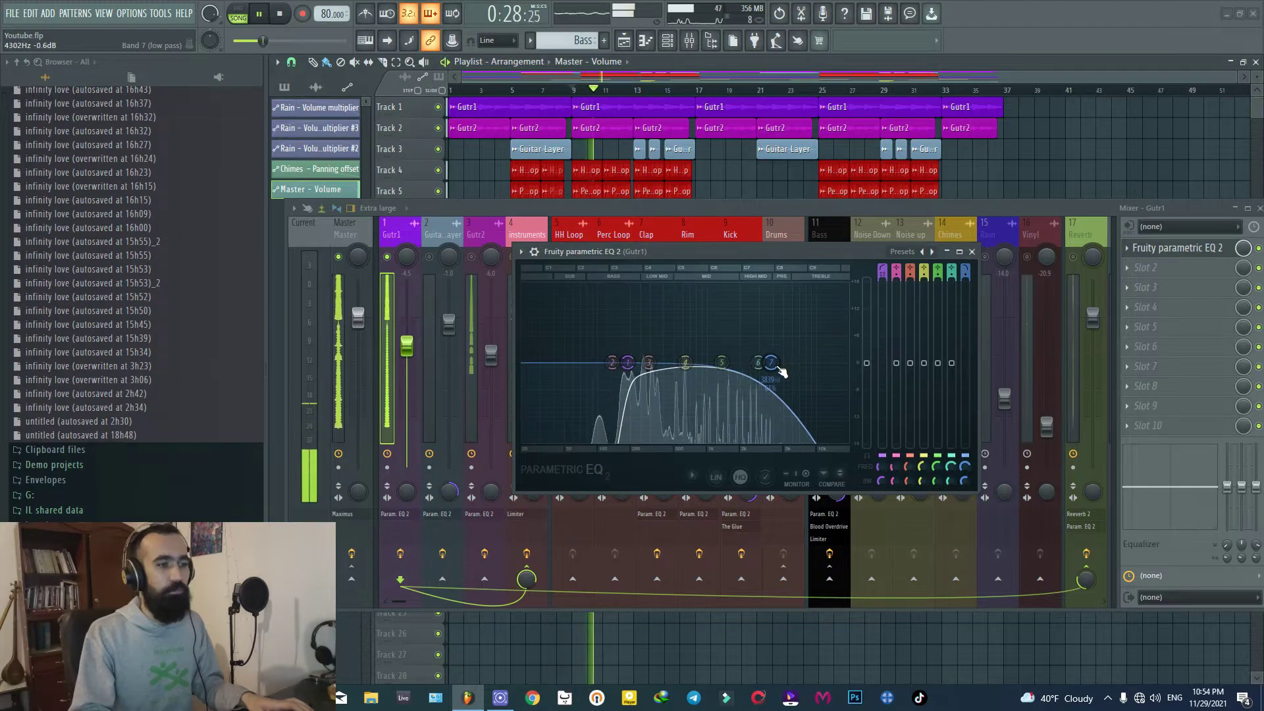
pyautogui.press('space')
pyautogui.click(971, 251)
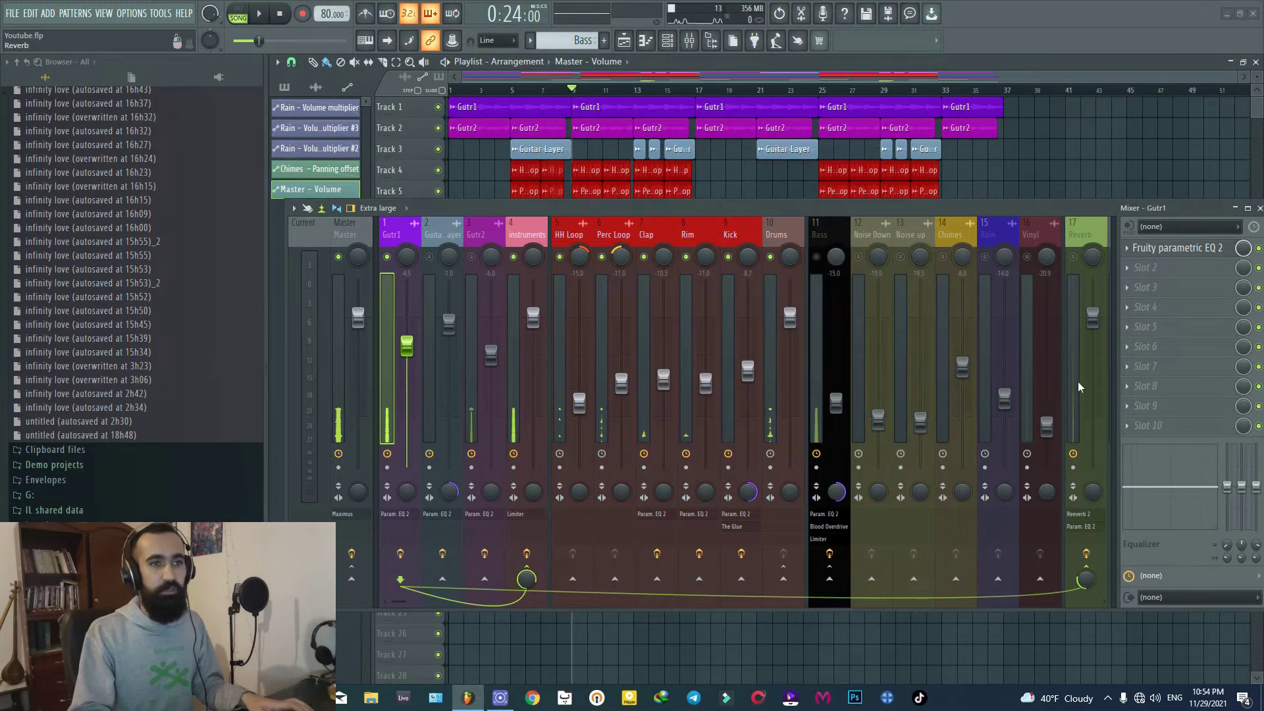
# - Unmute the Reverb, Guitar Layer and Gutr2 tracks and play the song from bar 5
pyautogui.click(1075, 258)
pyautogui.press('space')
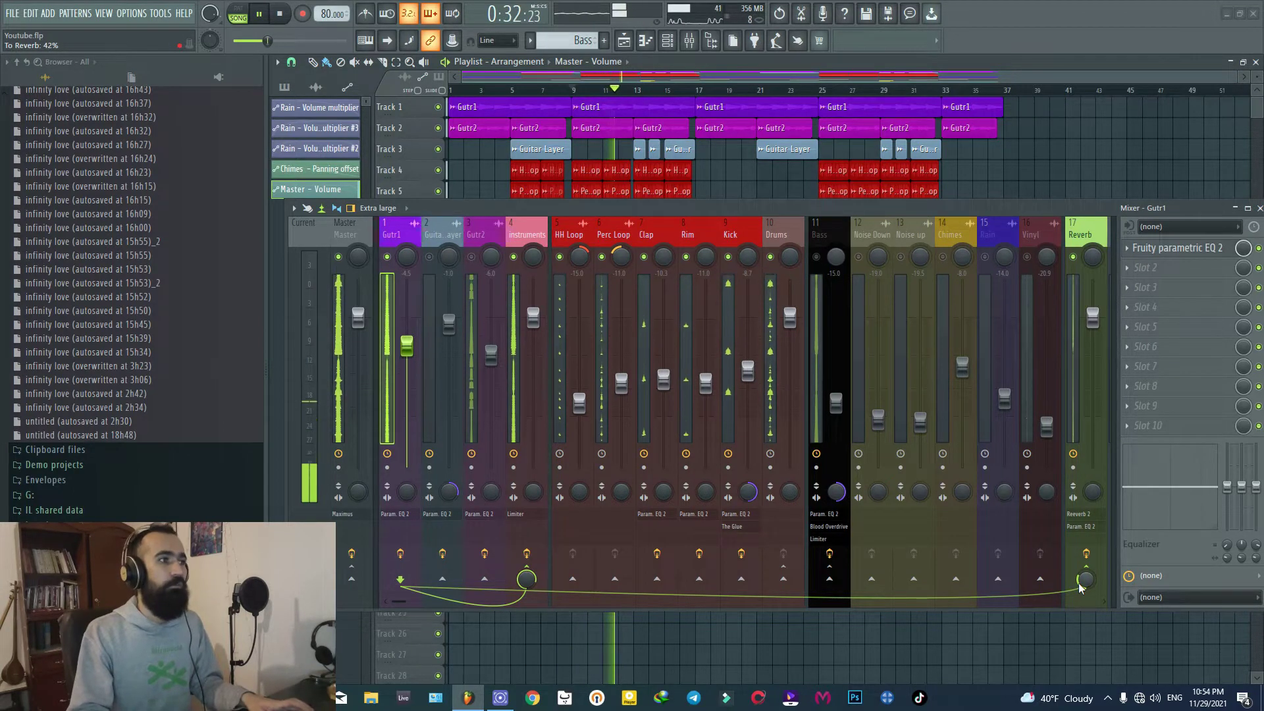
pyautogui.press('space')
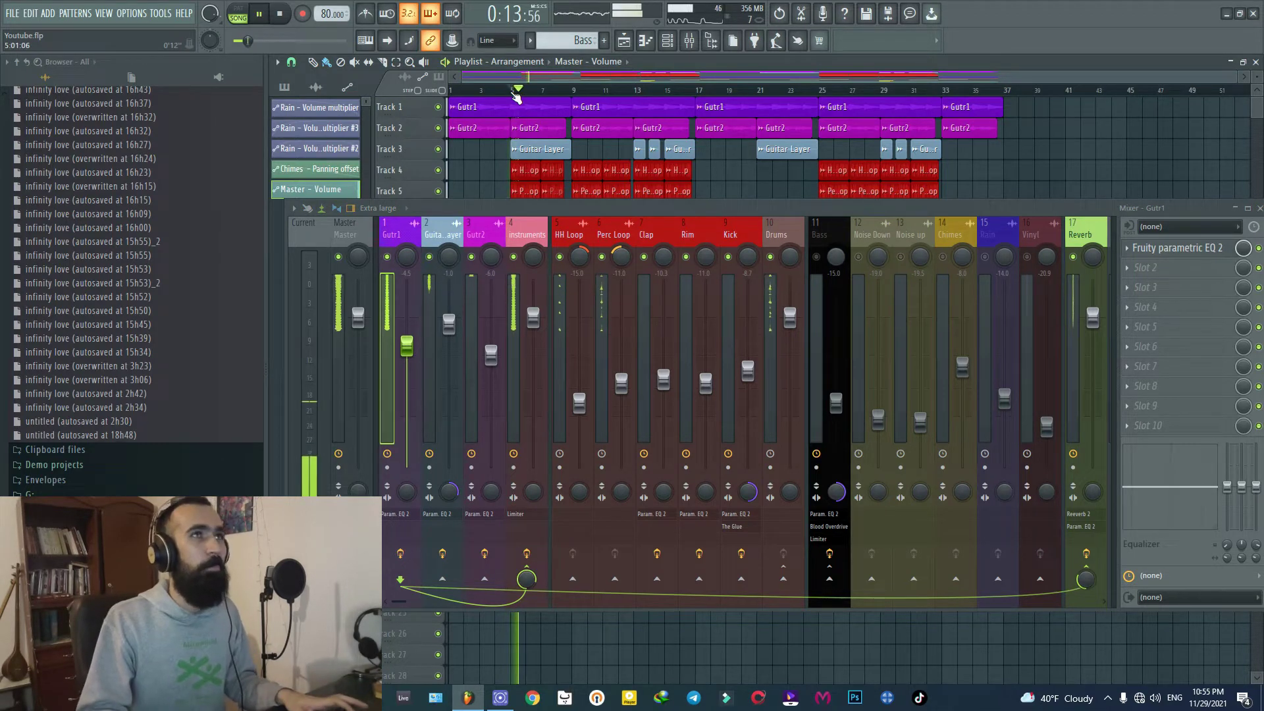
pyautogui.press('space')
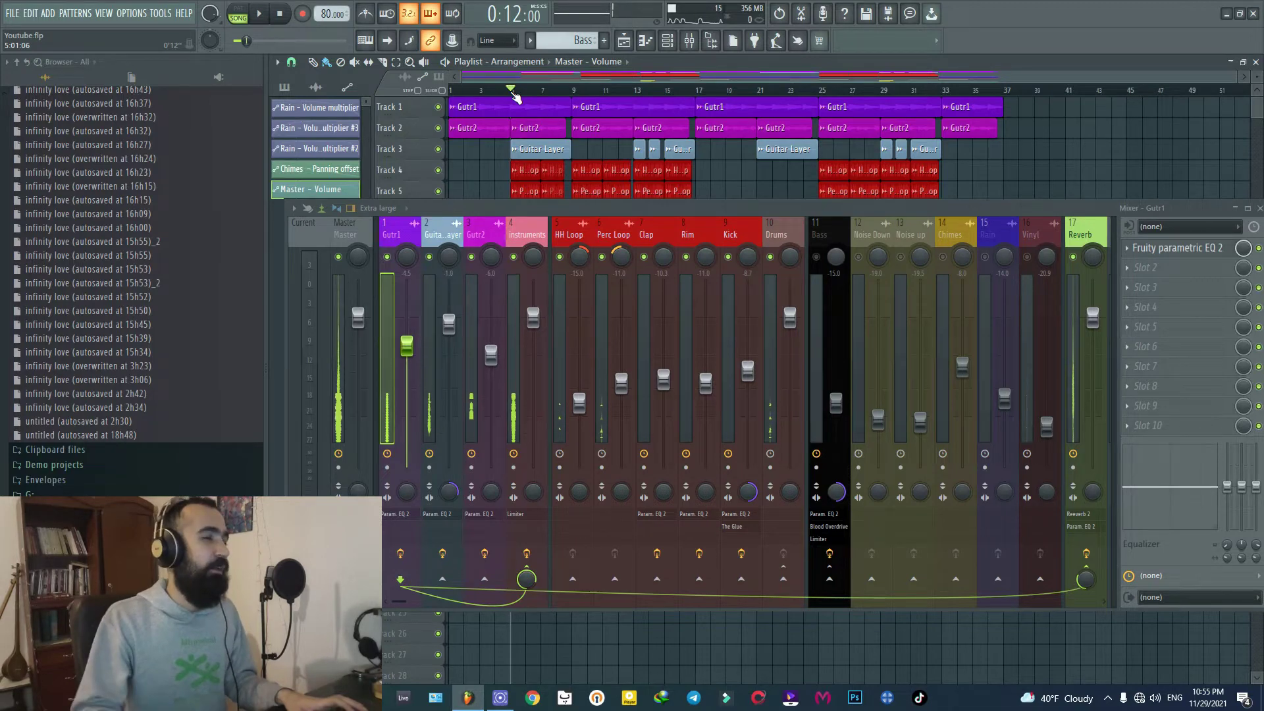
# - Set the Guitar Layer track's level to -0.5 dB and play the result
pyautogui.click(454, 331)
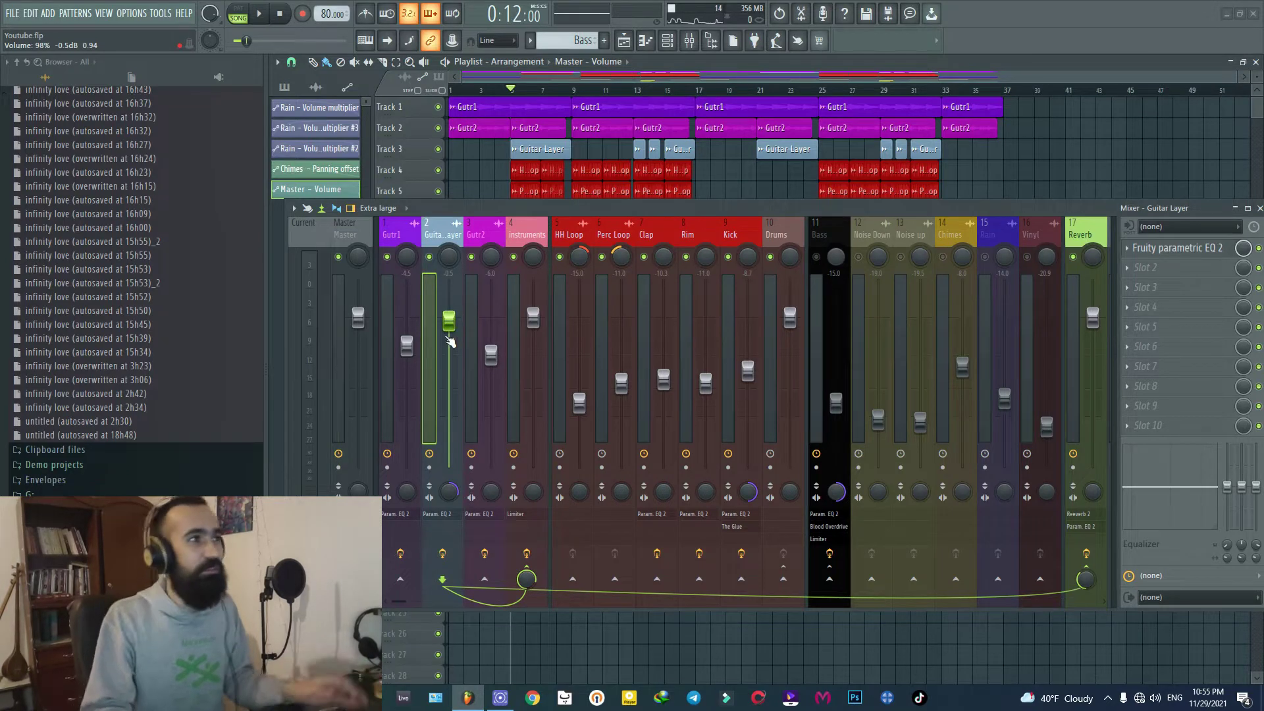
pyautogui.press('space')
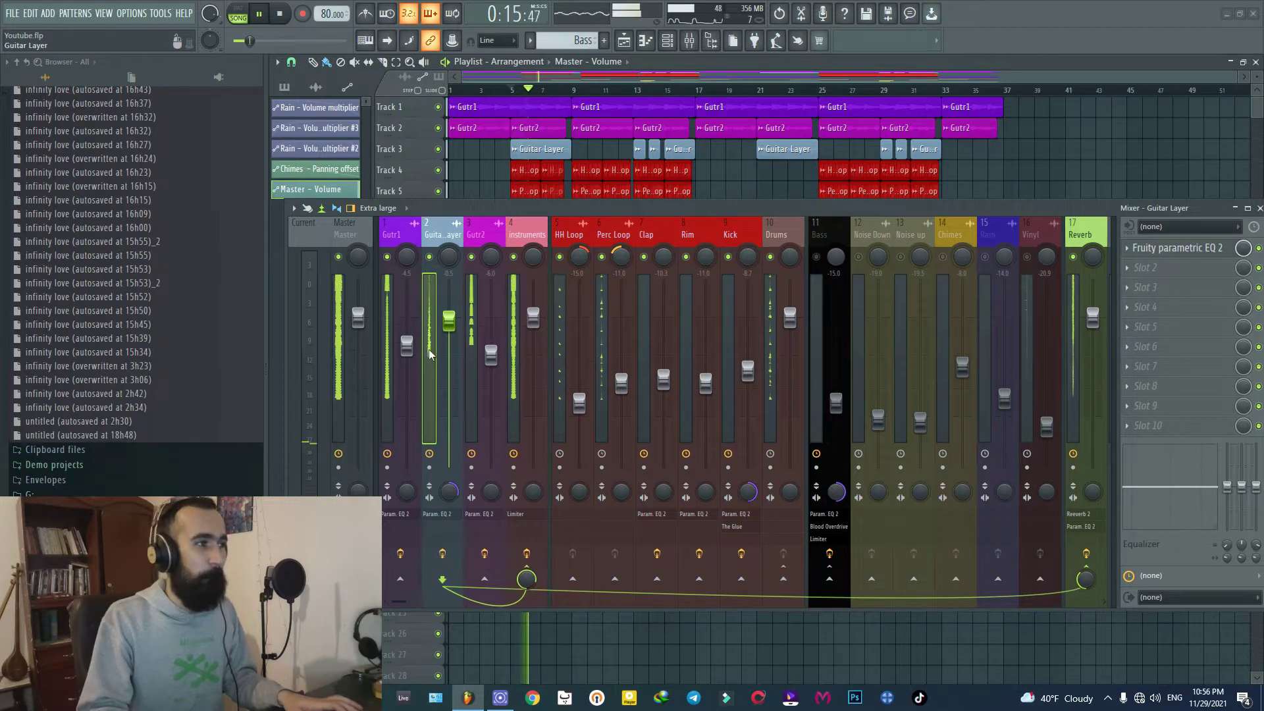
pyautogui.press('space')
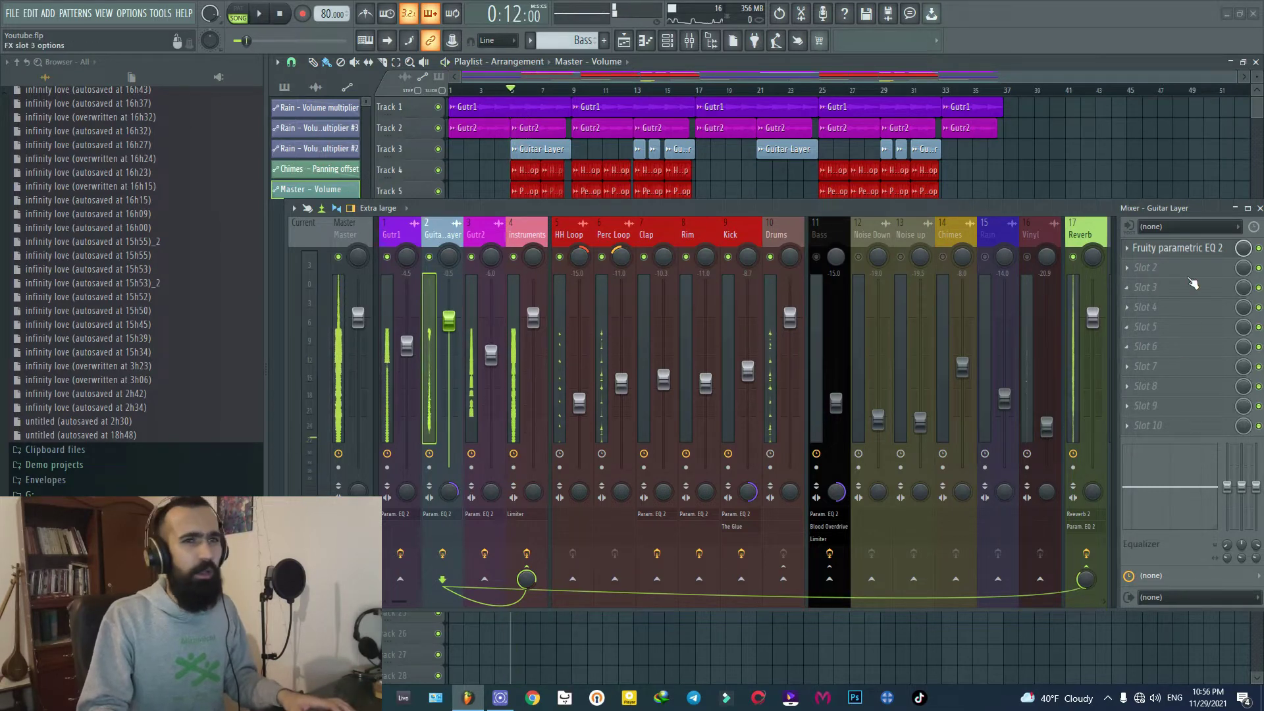
# - Open the parametric EQ on the Guitar Layer track, examine its curve during playback, and close it
pyautogui.click(1177, 251)
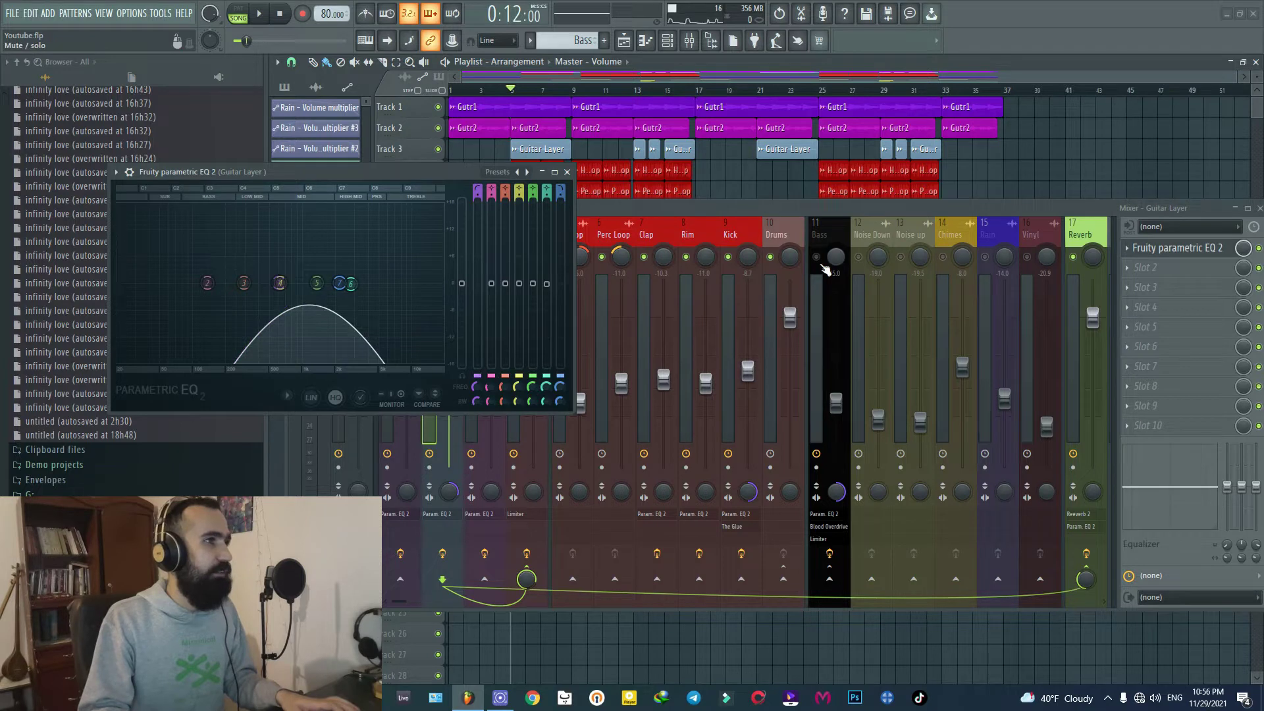
pyautogui.press('space')
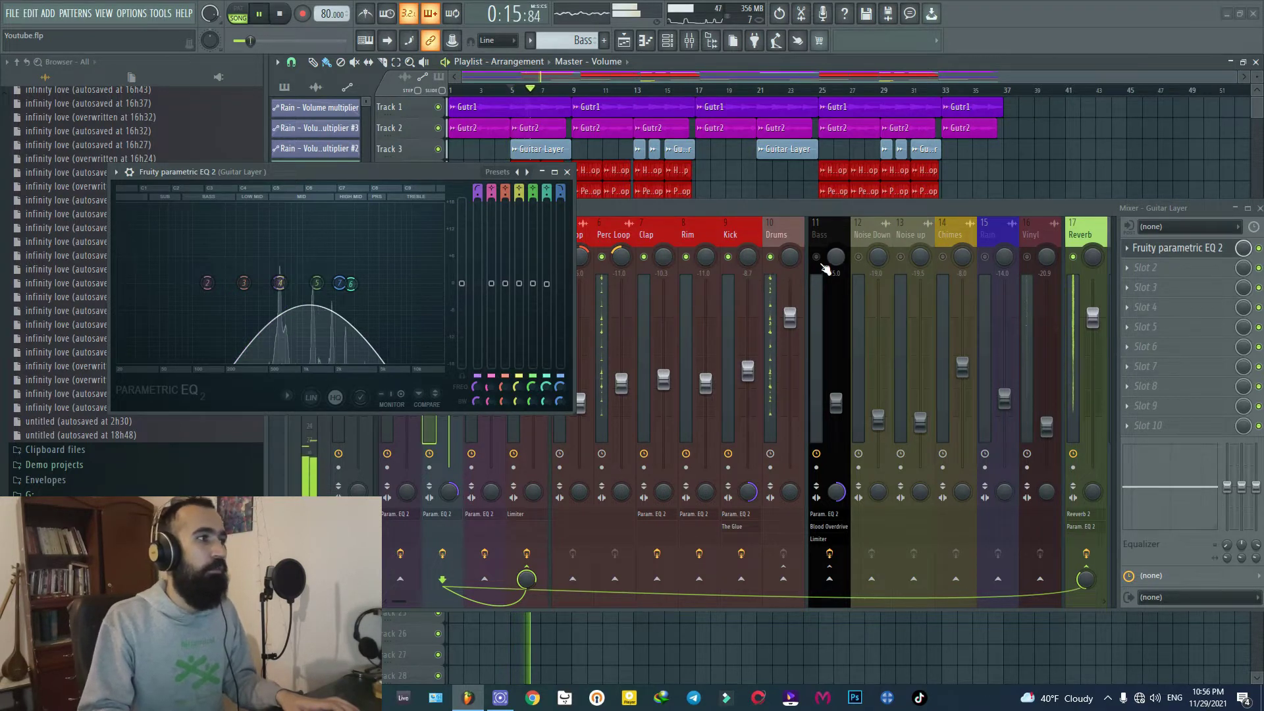
pyautogui.press('space')
pyautogui.click(567, 172)
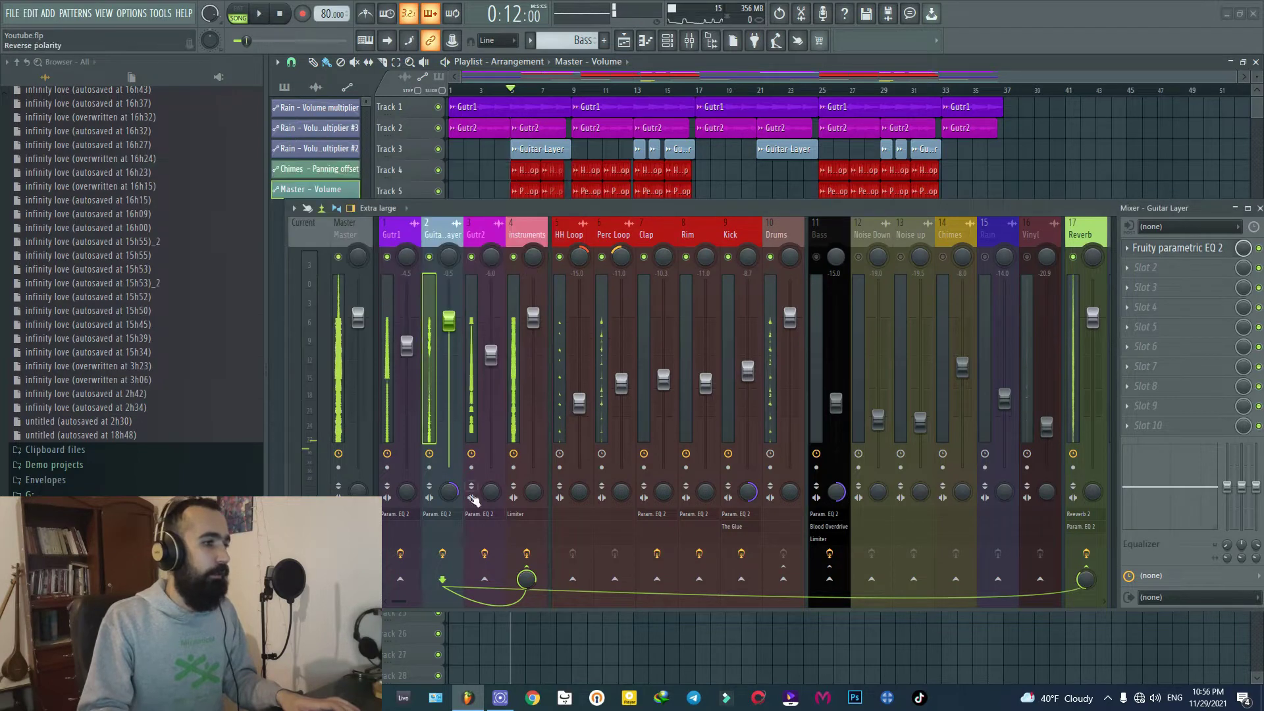
# - Play the guitars, examine the Gutr2 track's parametric EQ curve during playback, and close the equalizer
pyautogui.scroll(-2, 402, 597)
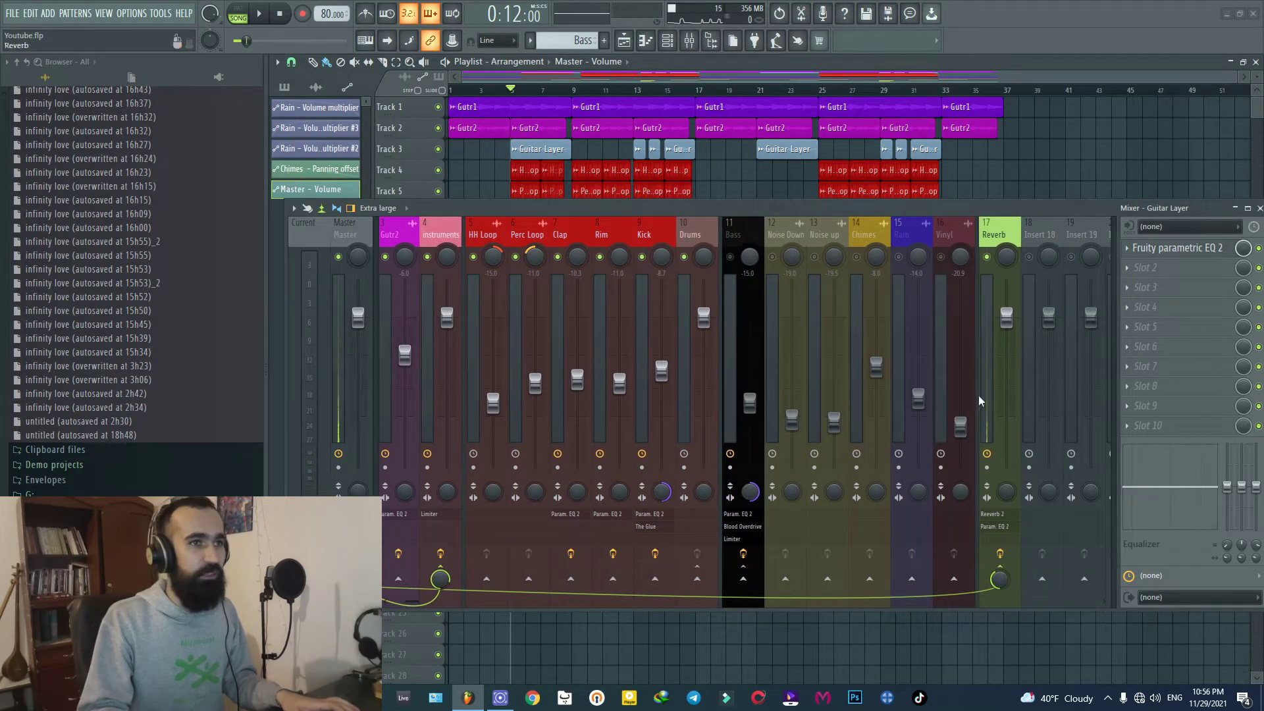
pyautogui.scroll(2, 590, 523)
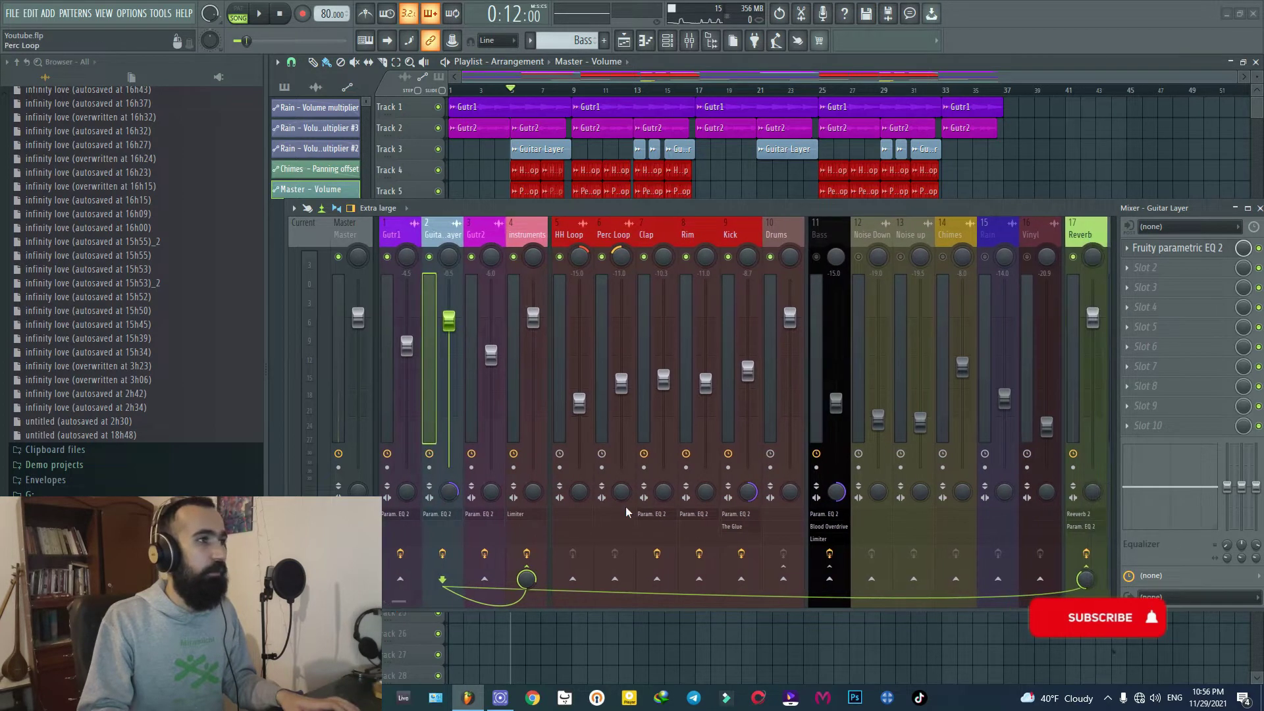
pyautogui.press('space')
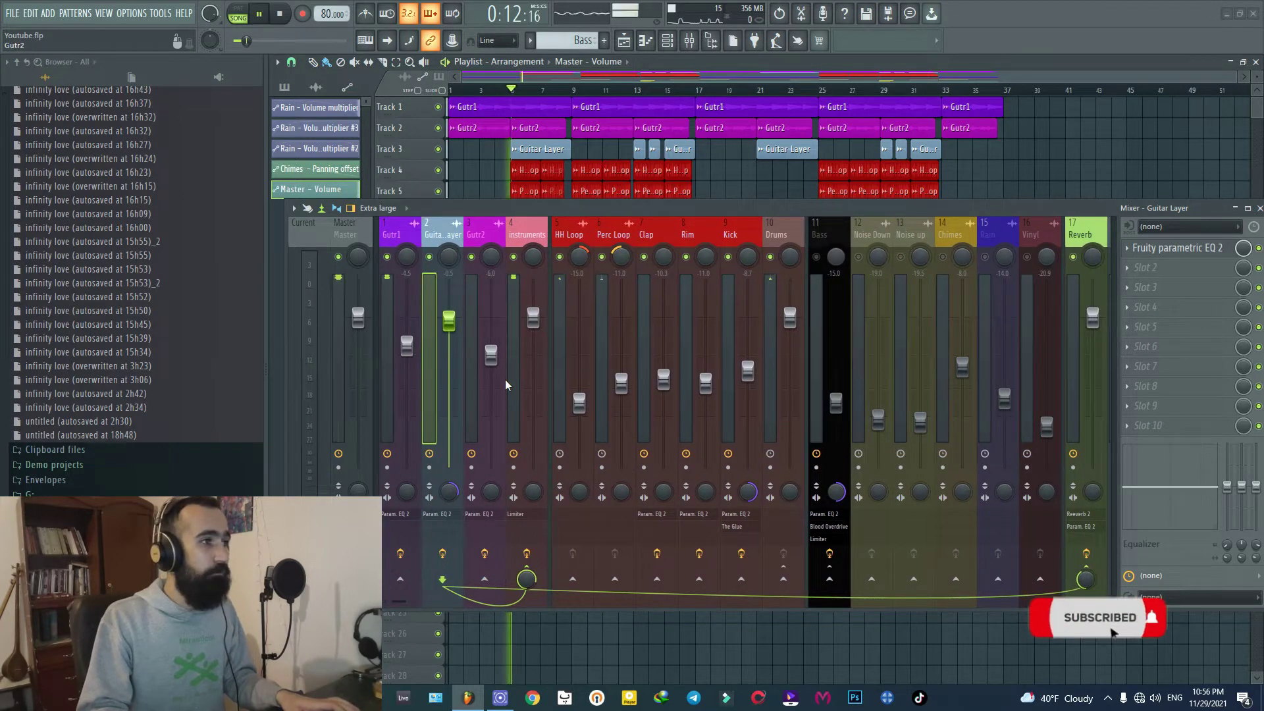
pyautogui.press('space')
pyautogui.click(473, 338)
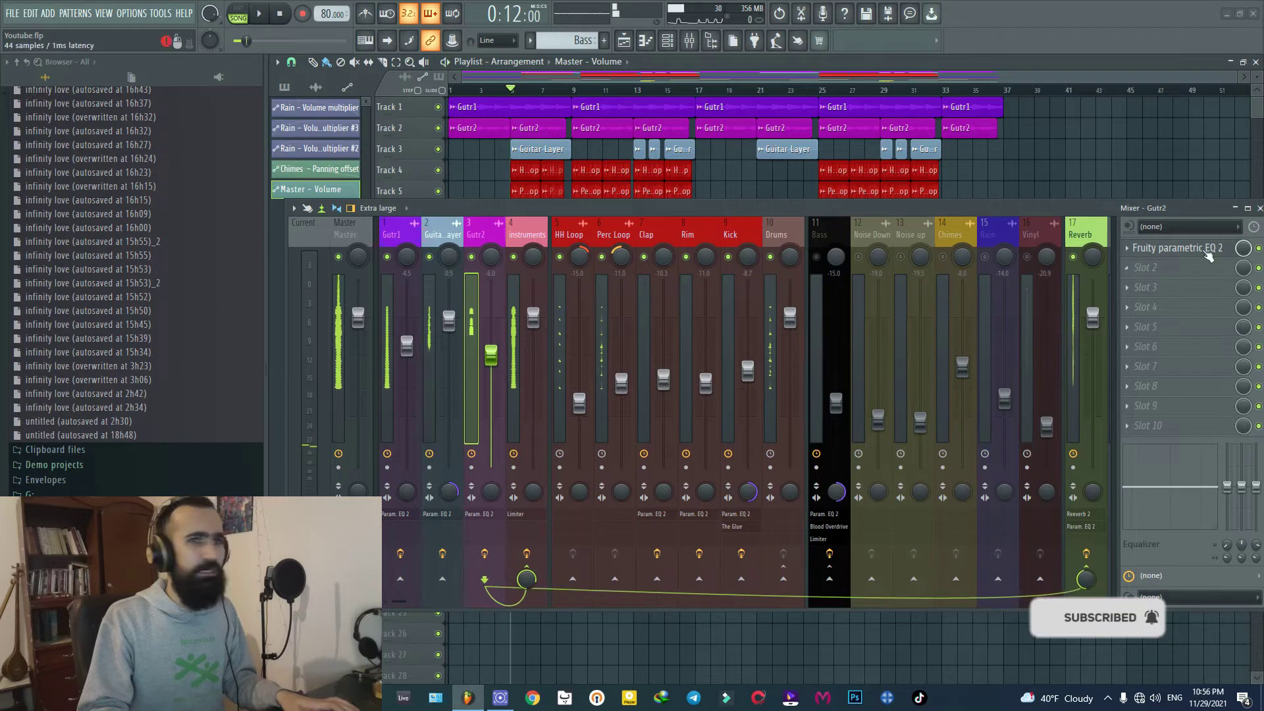
pyautogui.click(1188, 249)
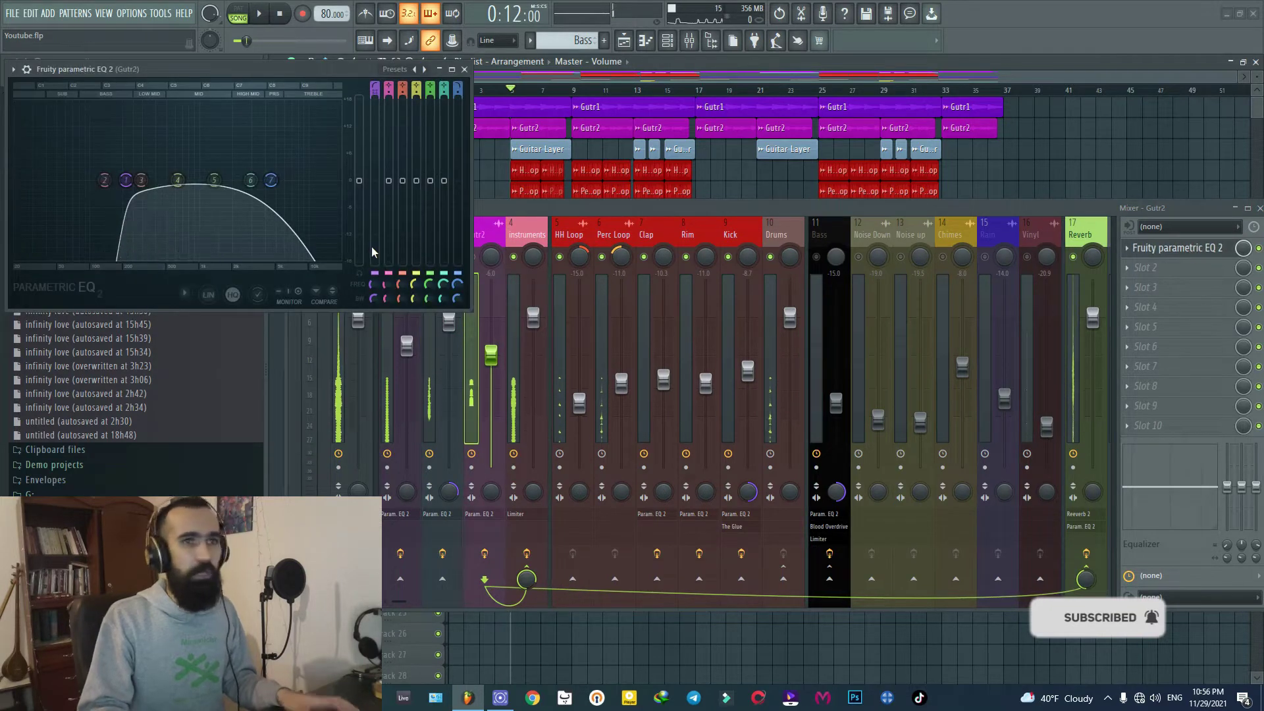
pyautogui.press('space')
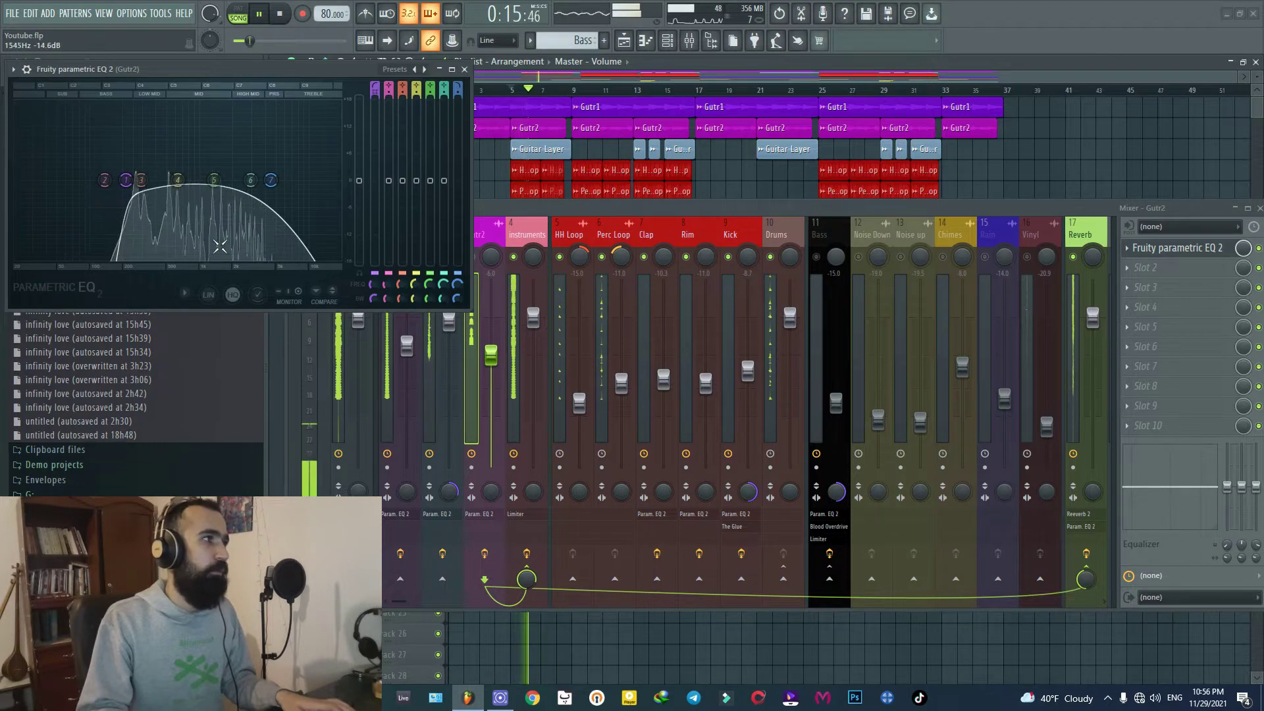
pyautogui.press('space')
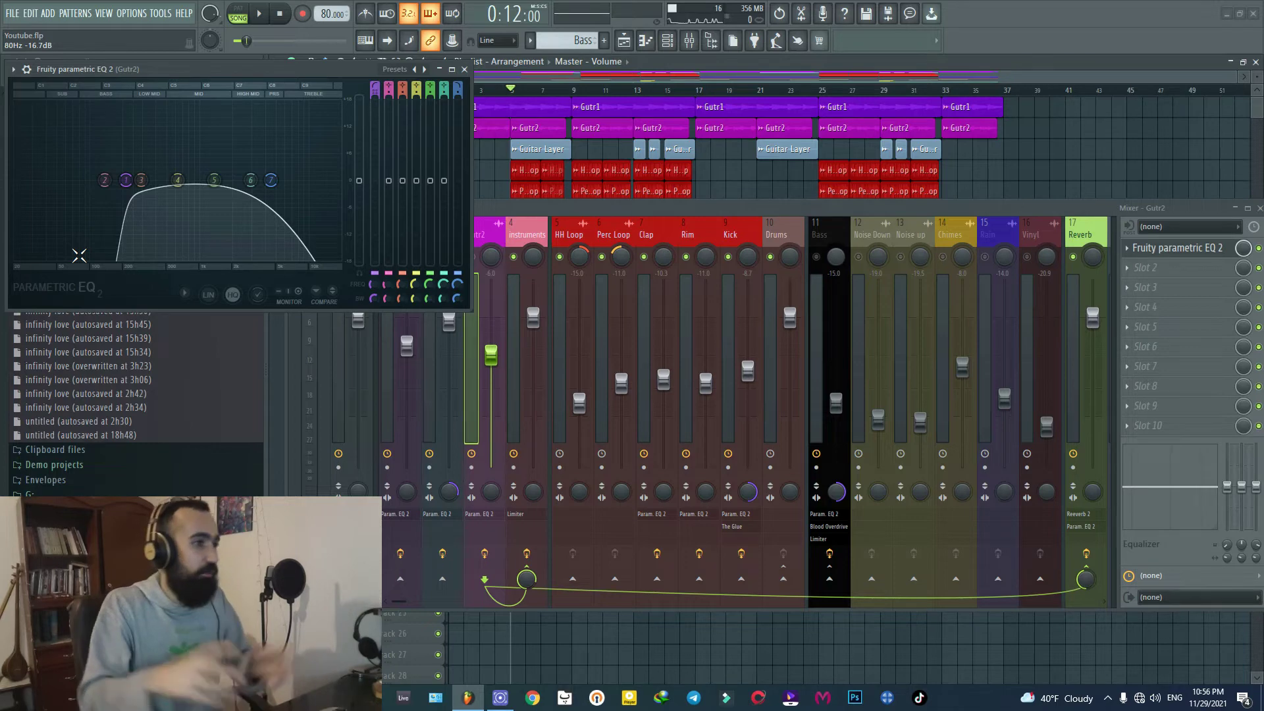
pyautogui.press('Escape')
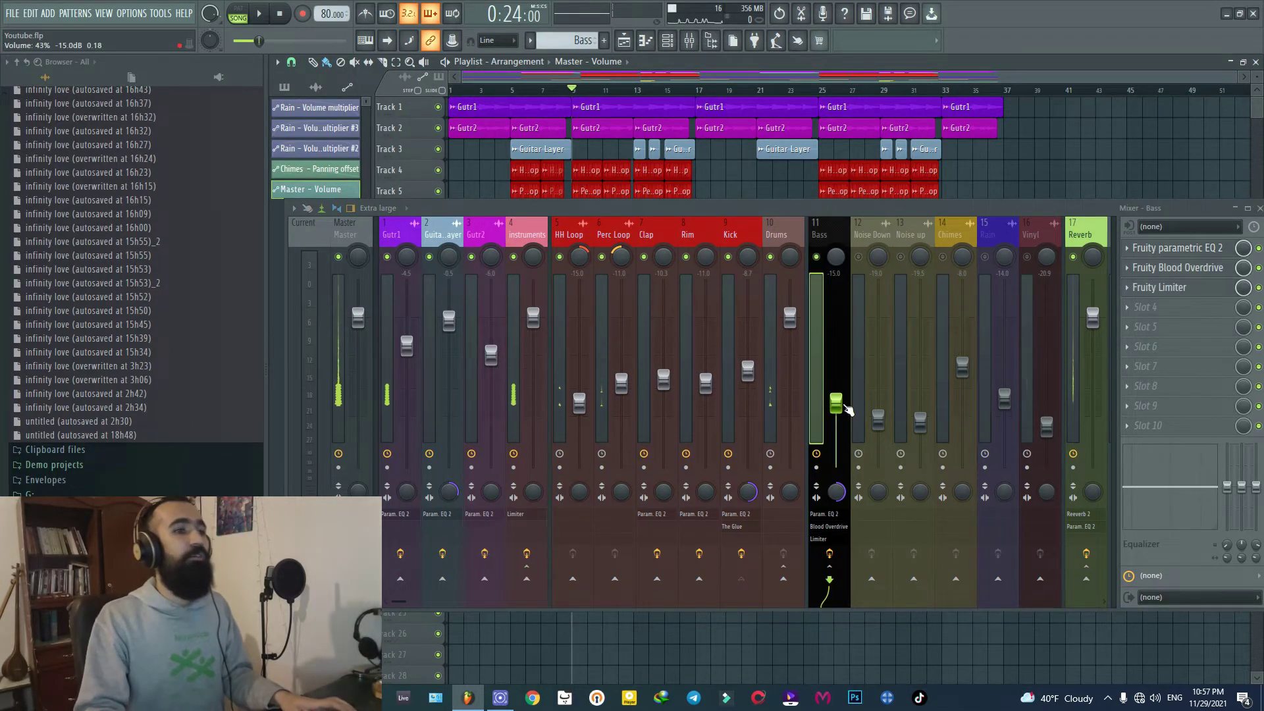
# - Unmute the Bass track and play the mix from bar 9
pyautogui.press('space')
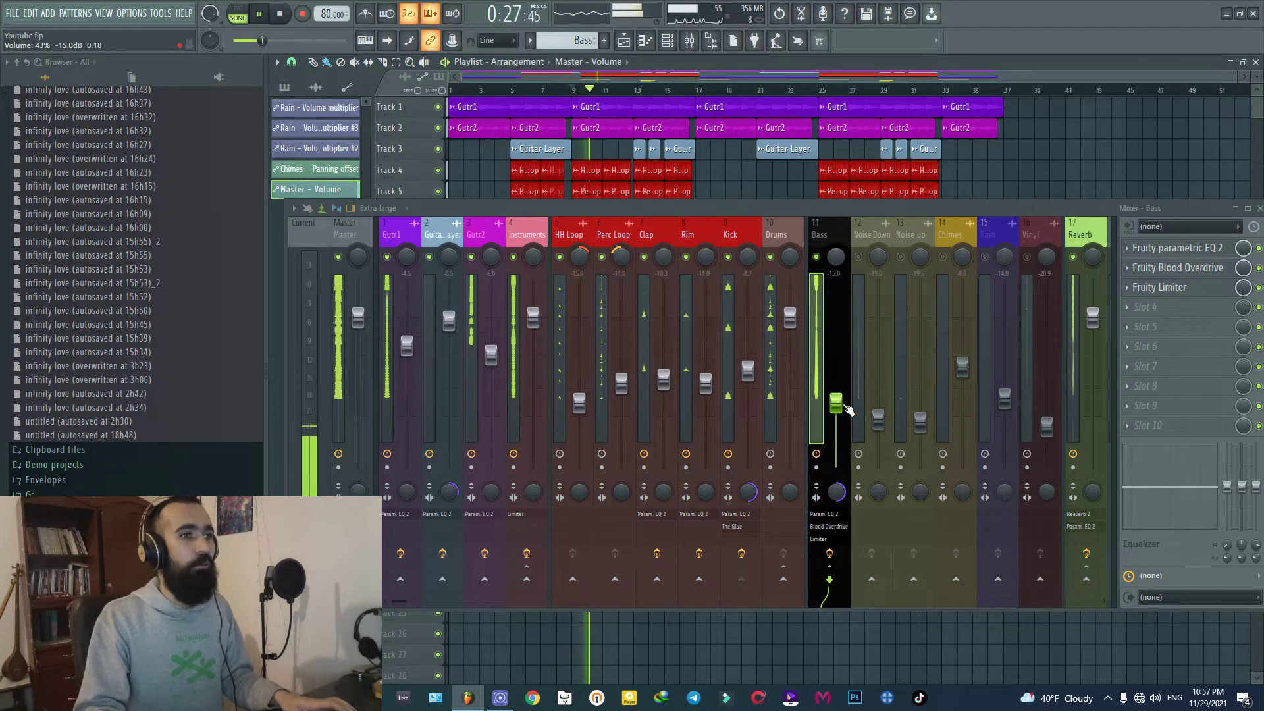
pyautogui.press('space')
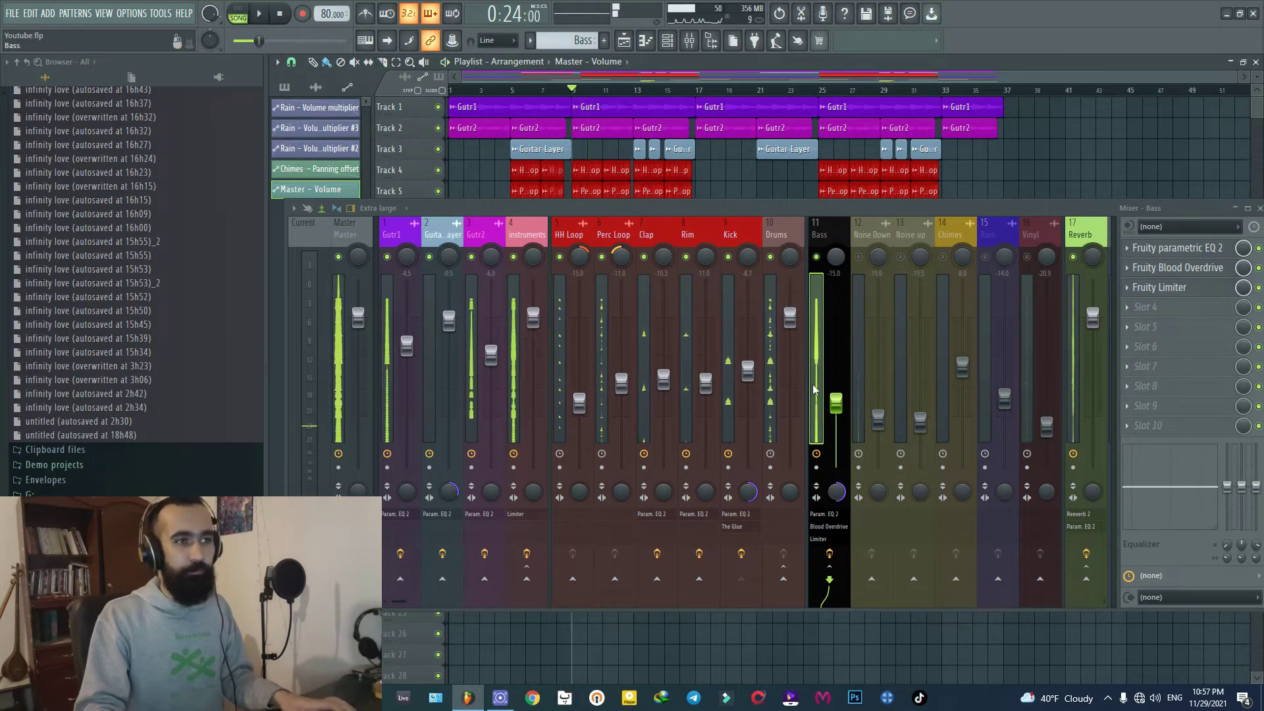
# - In the Bass track's EQ, lower the band 1 high-pass and raise the band 7 low-pass slightly, deepen the band 2 cut, and play the result
pyautogui.click(1184, 248)
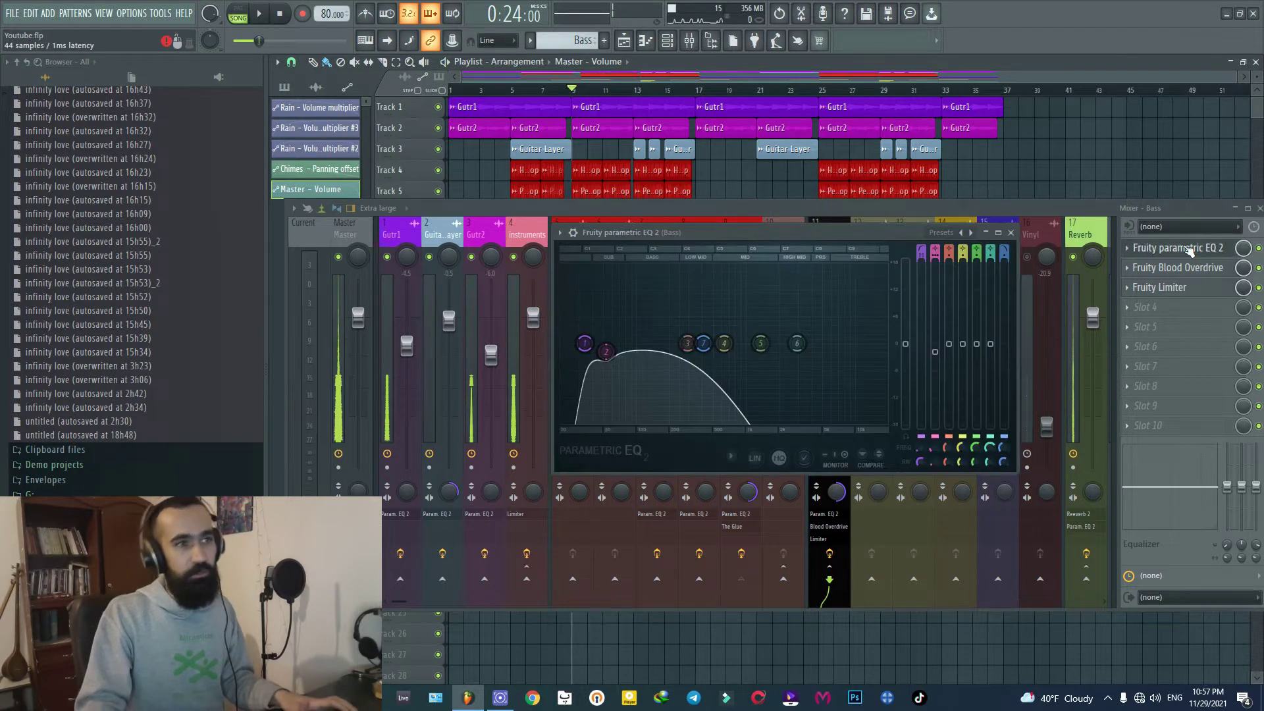
pyautogui.press('space')
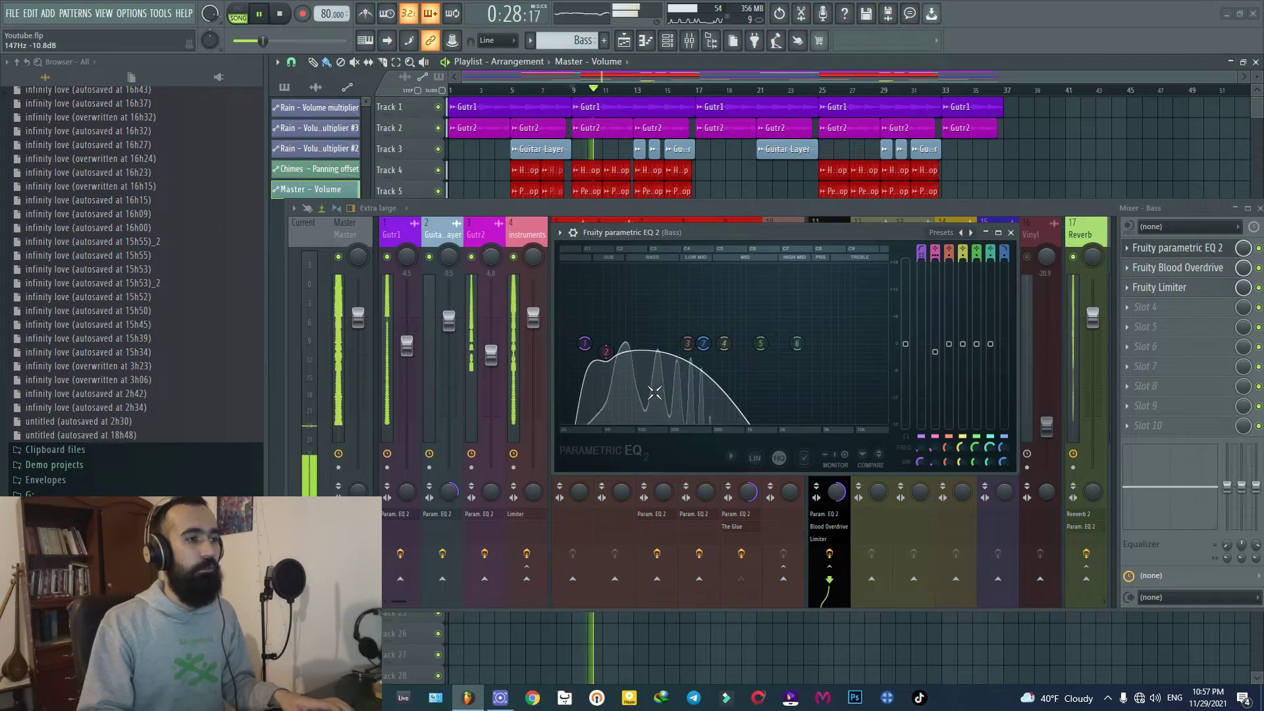
pyautogui.press('space')
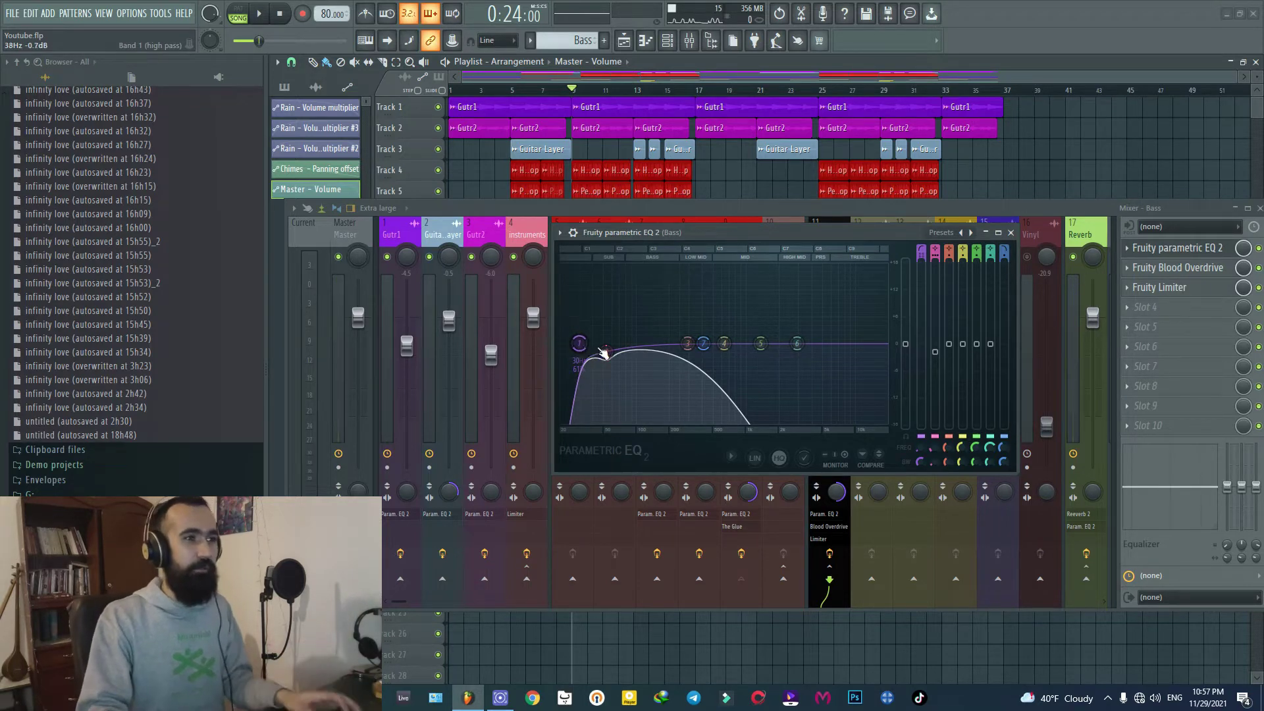
pyautogui.moveTo(703, 344); pyautogui.dragTo(704, 344)
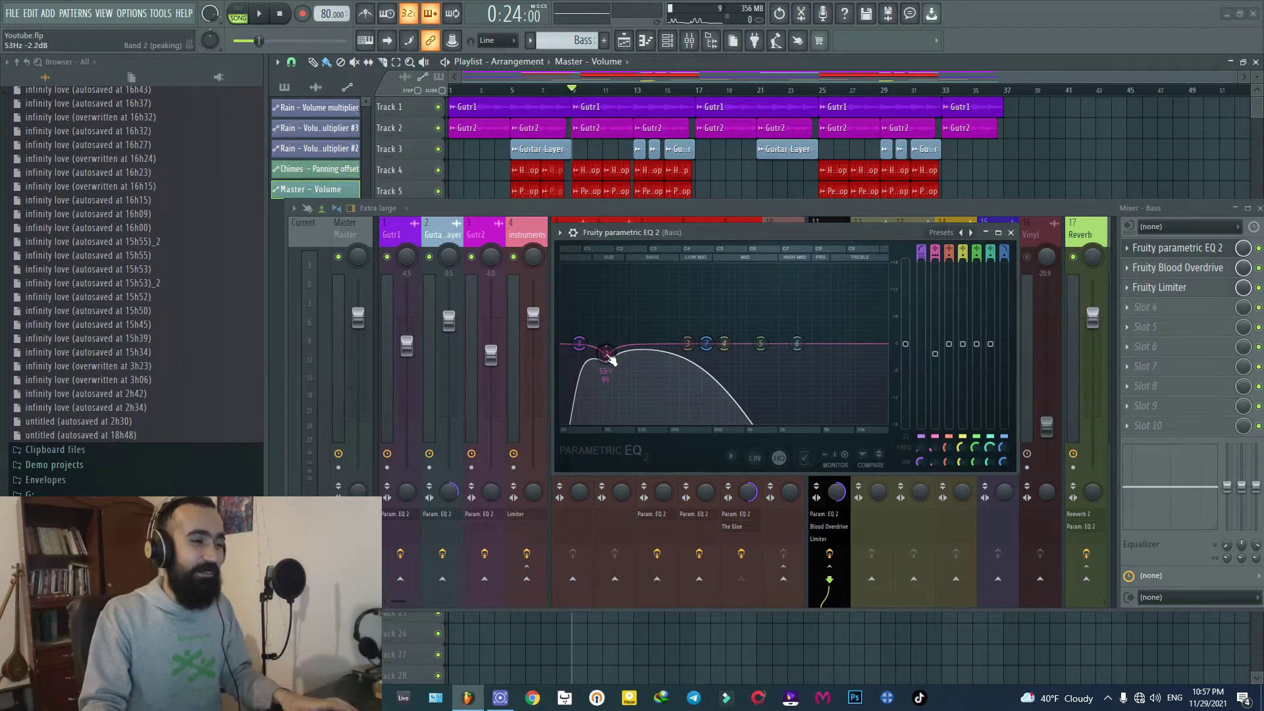
pyautogui.moveTo(609, 358)
pyautogui.mouseDown()
pyautogui.moveTo(609, 391)
pyautogui.moveTo(609, 373)
pyautogui.mouseUp()
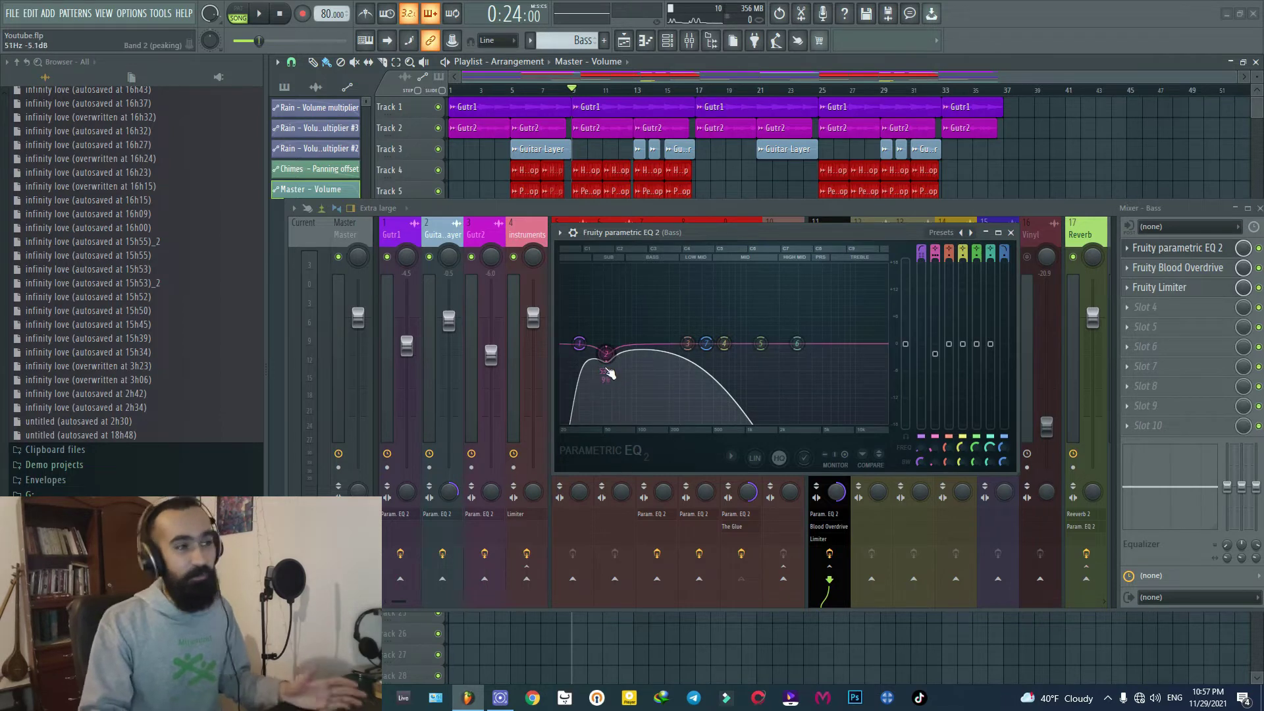
pyautogui.press('space')
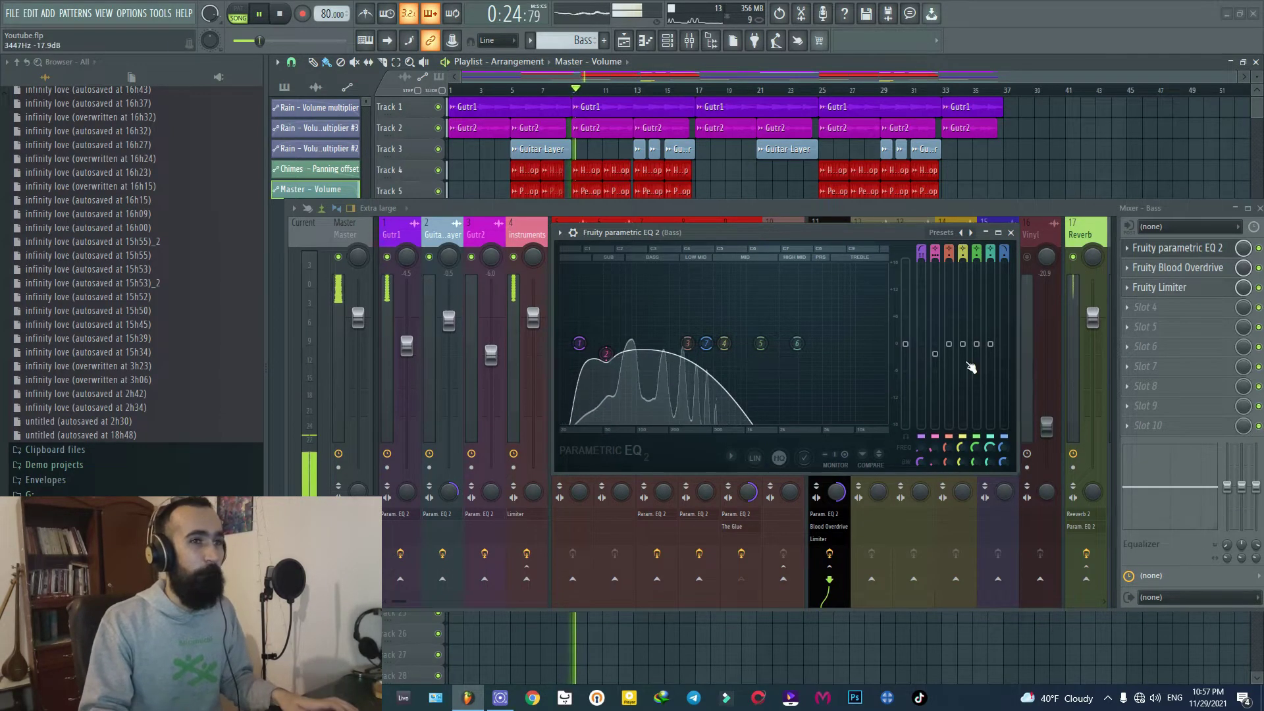
# - Close the Bass equalizer and examine the Bass track's Fruity Blood Overdrive settings during playback, closing the effect at the end
pyautogui.click(1011, 233)
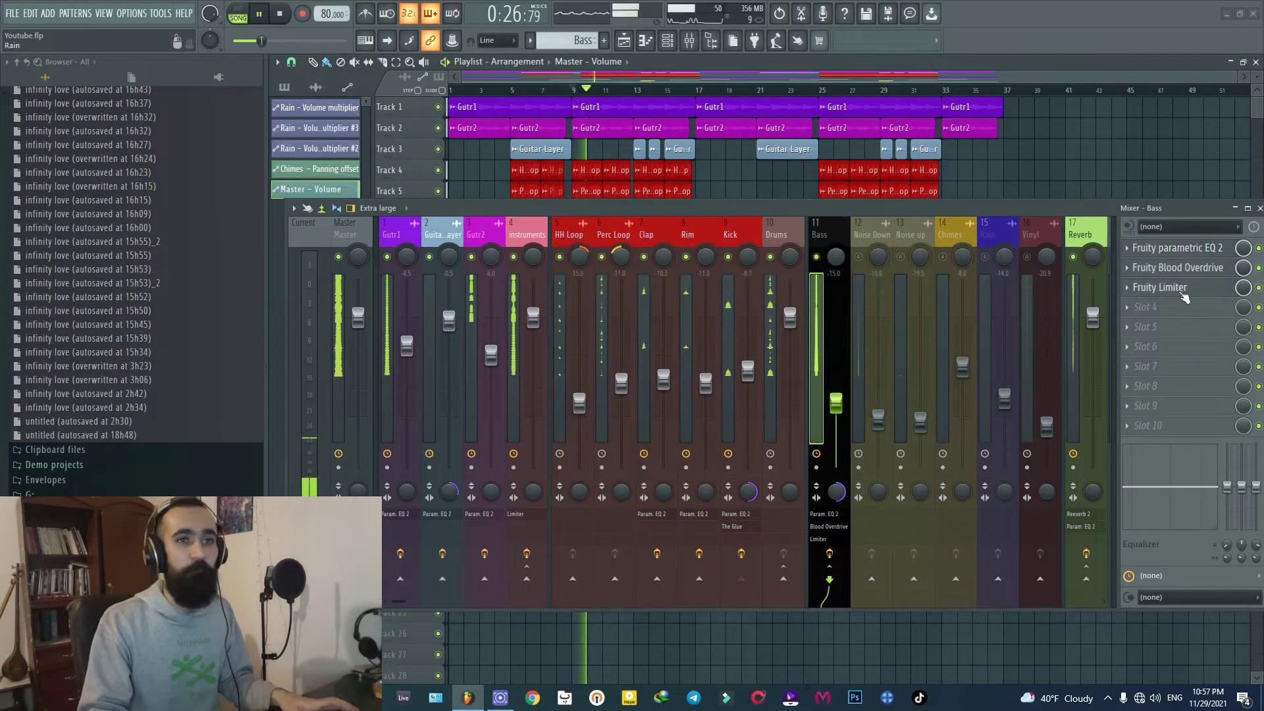
pyautogui.press('space')
pyautogui.click(1178, 269)
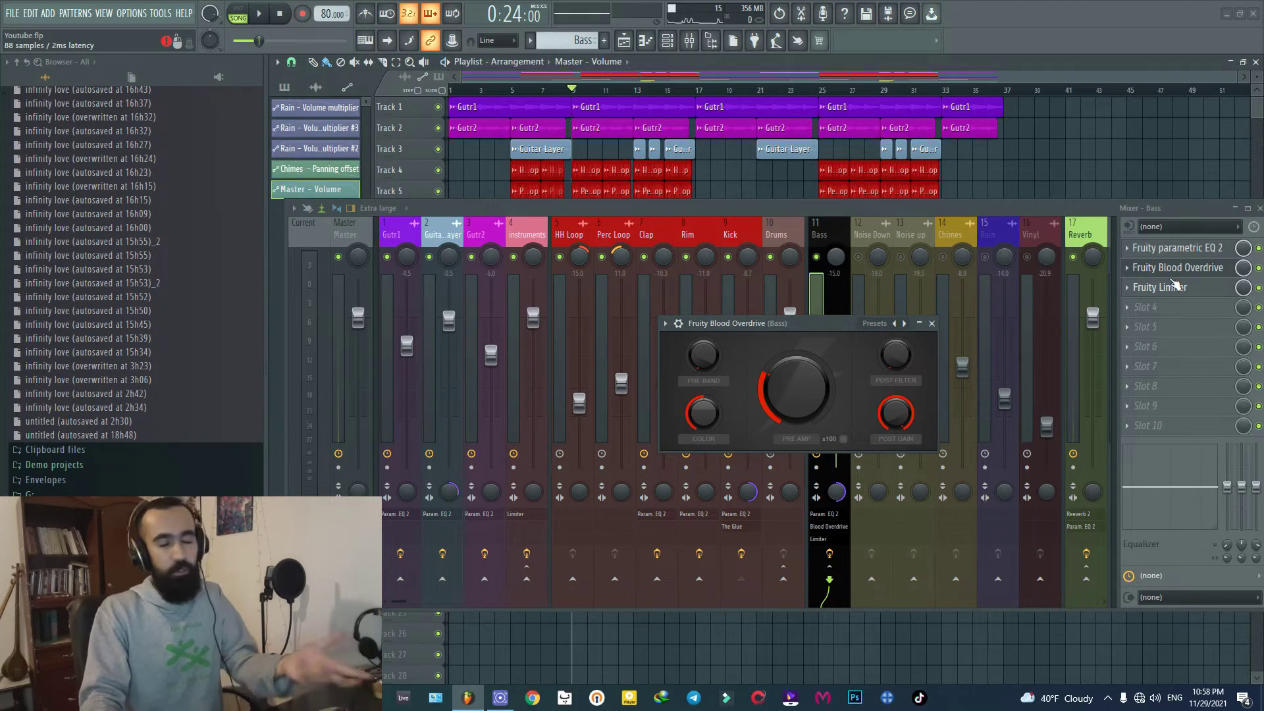
pyautogui.moveTo(862, 317); pyautogui.dragTo(834, 316)
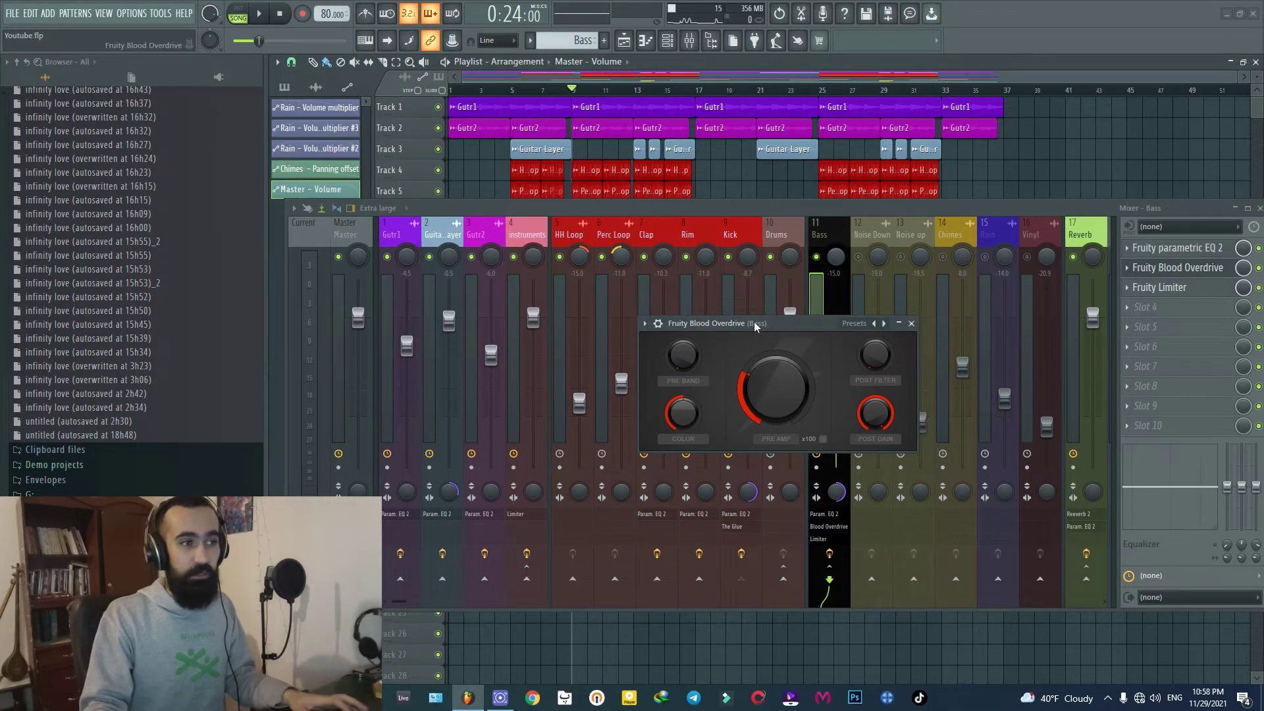
pyautogui.press('space')
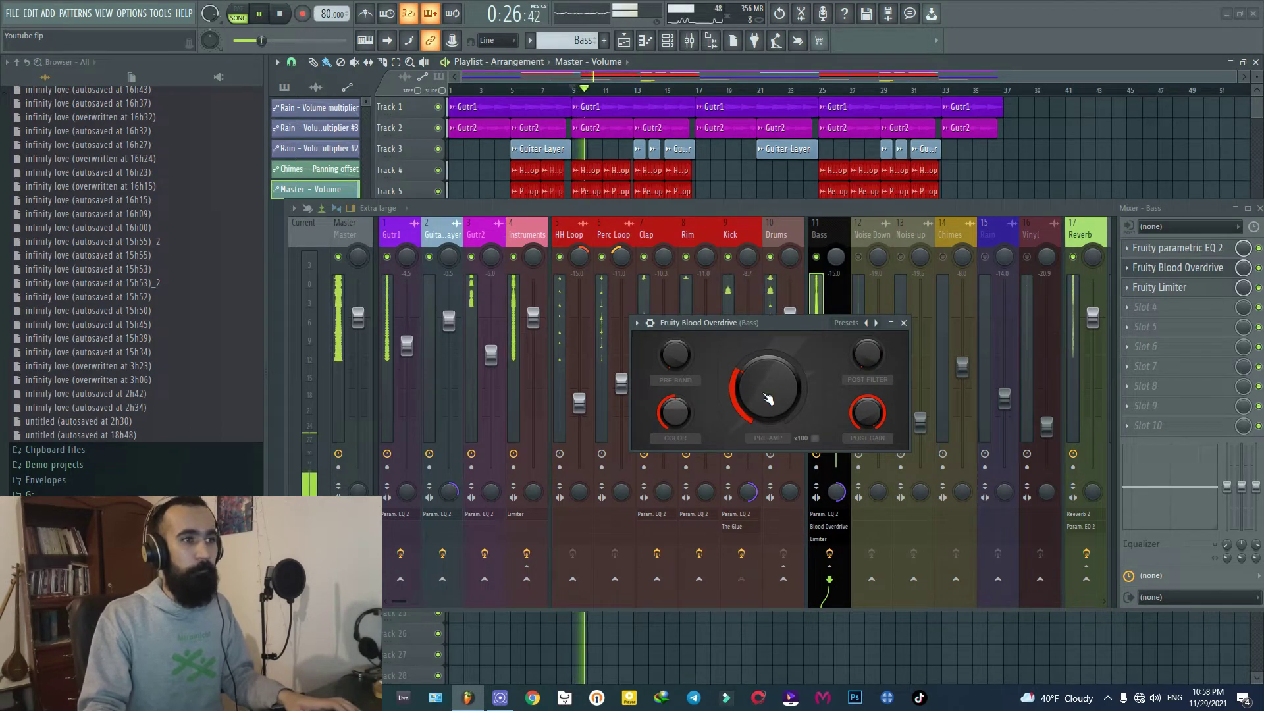
pyautogui.press('space')
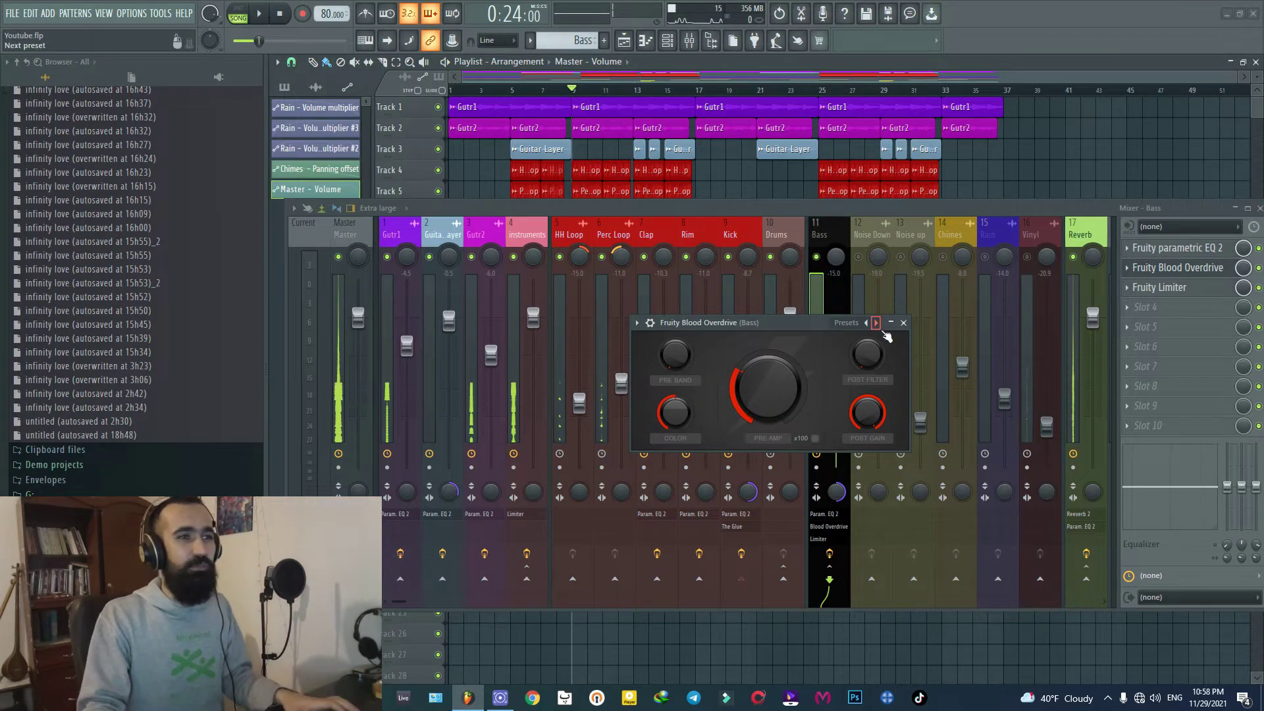
pyautogui.click(903, 323)
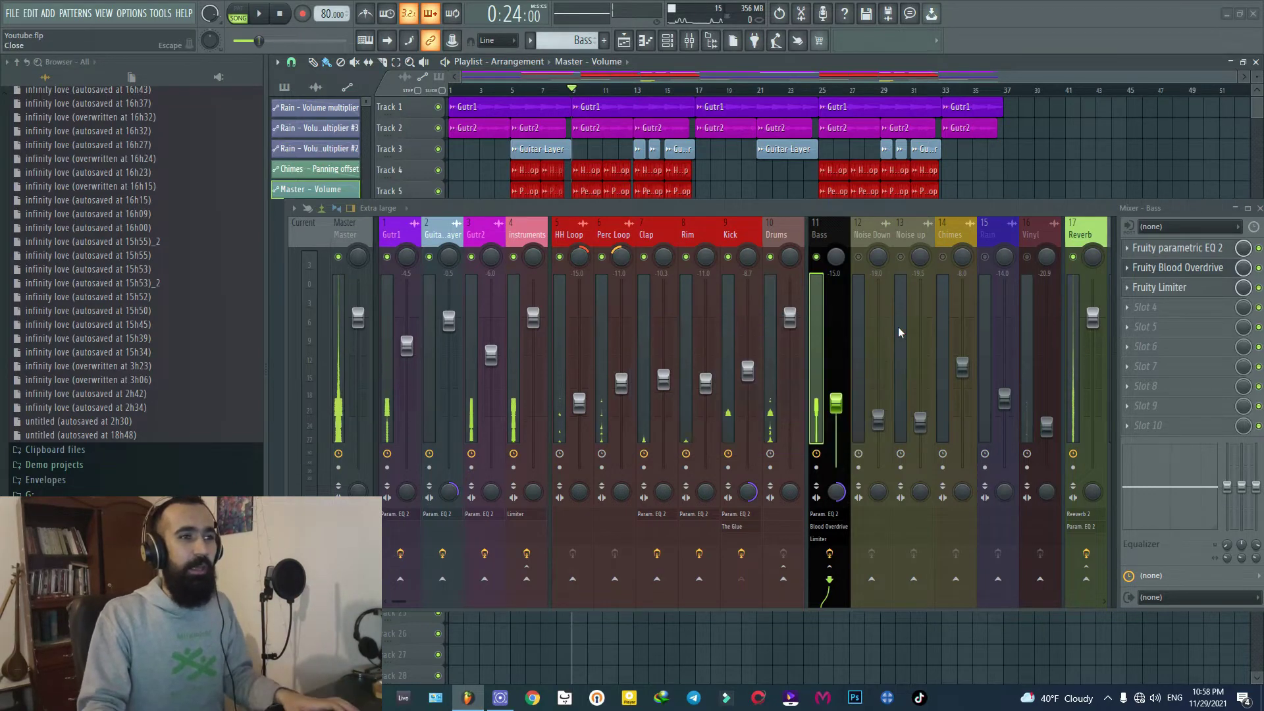
# - Sidechain the Kick track to the Bass track and choose Kick as the sidechain source in the Bass track's Fruity Limiter
pyautogui.click(731, 347)
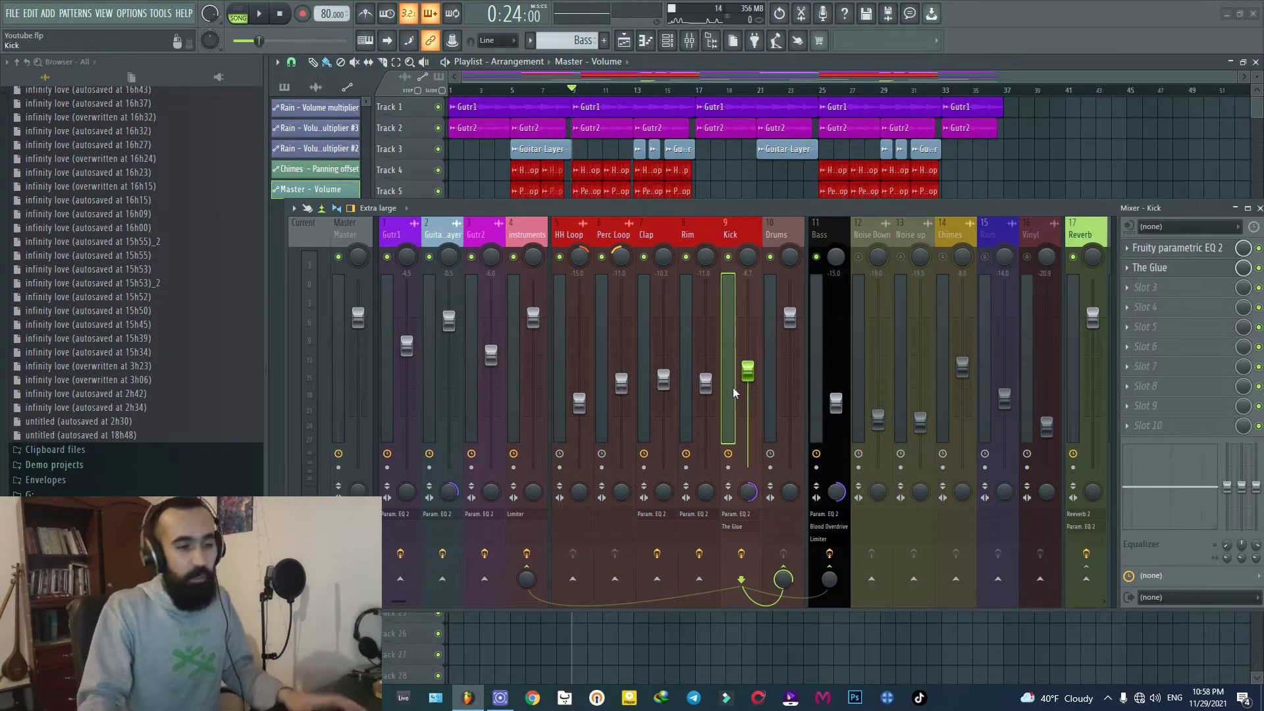
pyautogui.rightClick(830, 581)
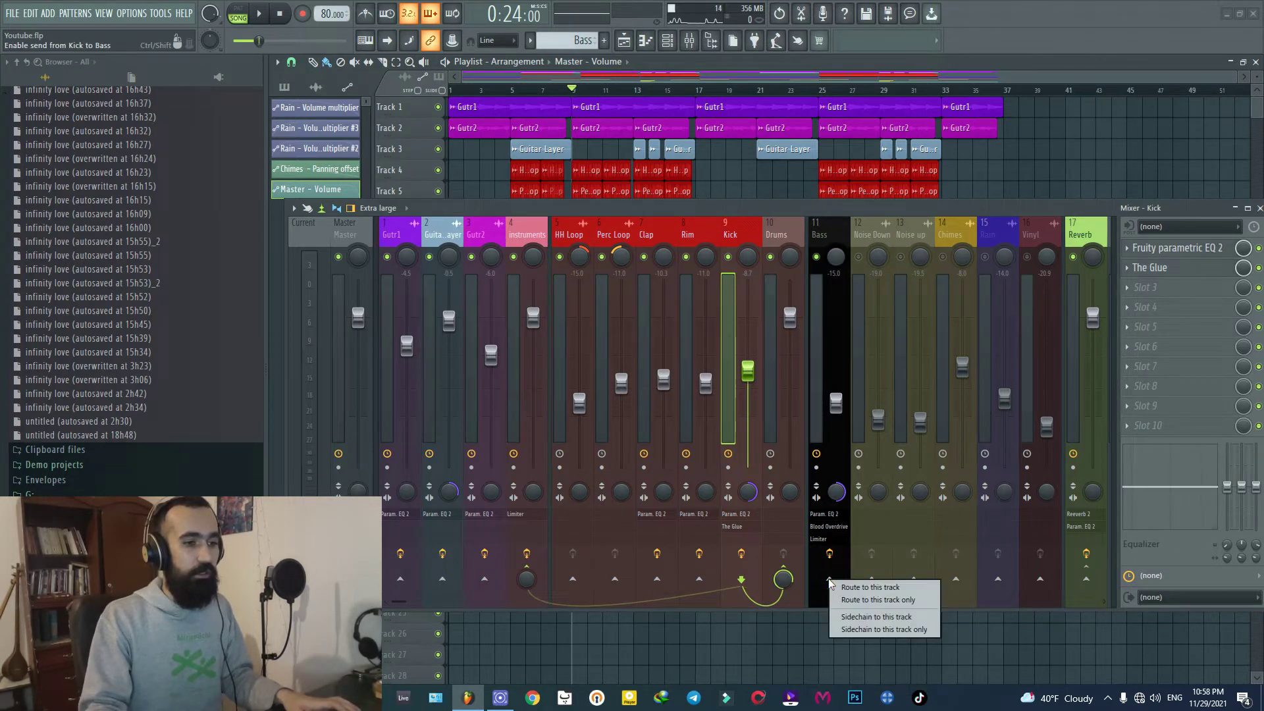
pyautogui.click(858, 619)
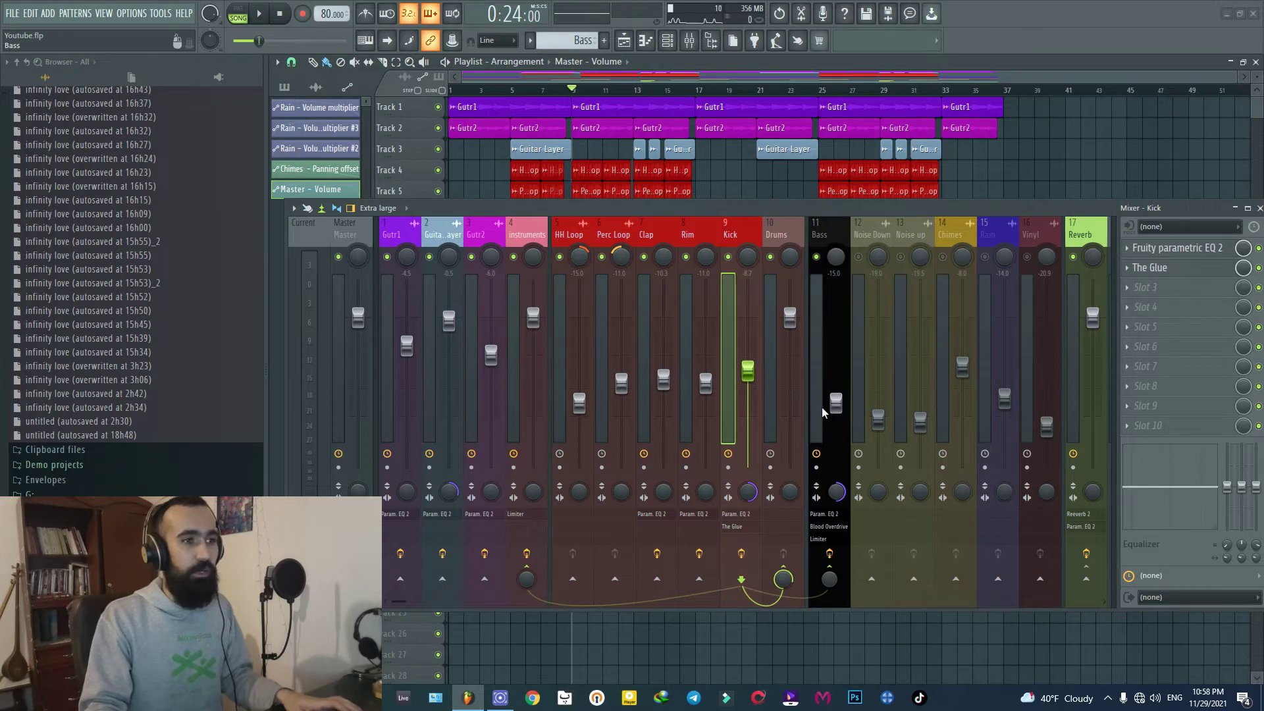
pyautogui.click(821, 407)
pyautogui.click(1160, 287)
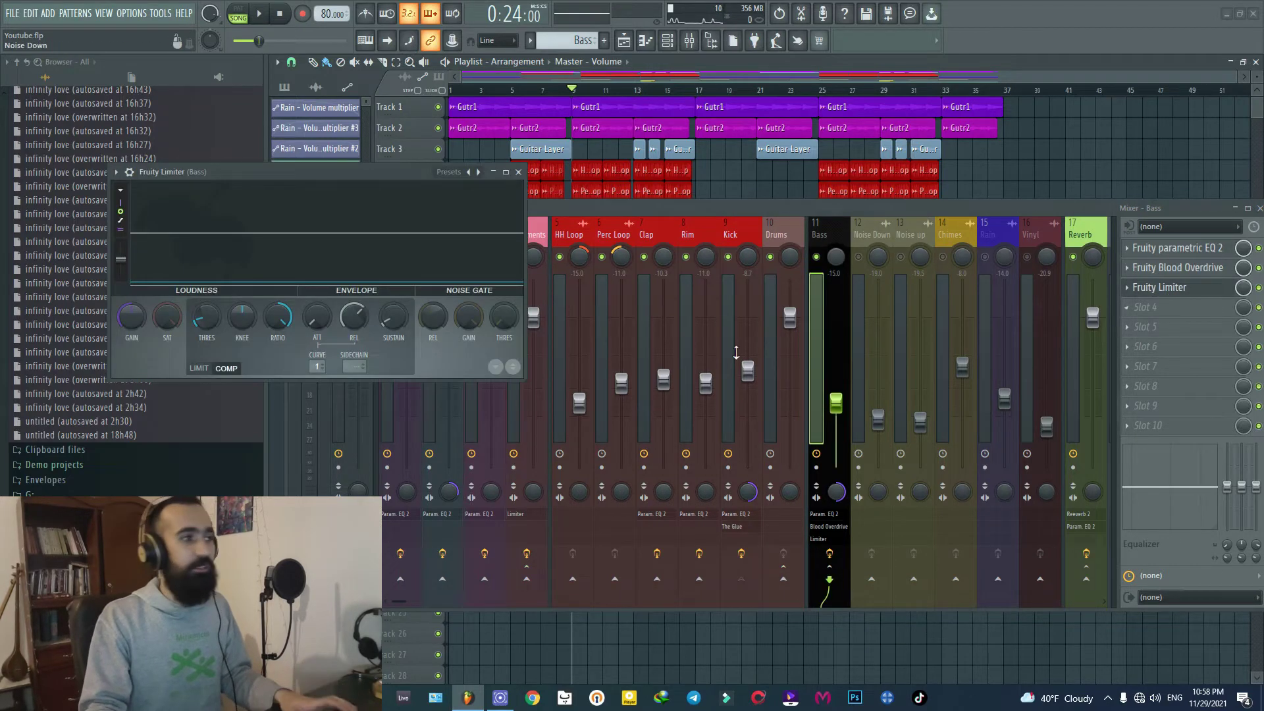
pyautogui.click(352, 366)
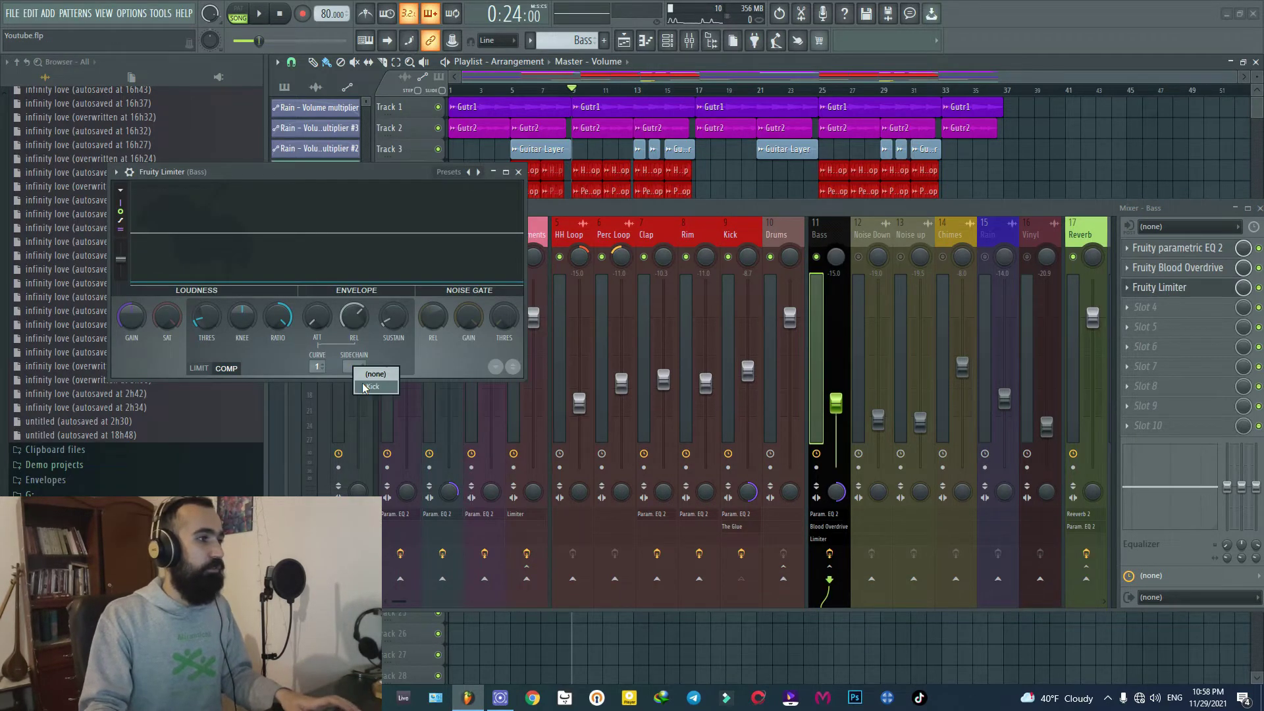
pyautogui.click(362, 387)
# - Play the mix to examine how the Bass track's limiter ducks under the kick, and close the limiter
pyautogui.press('space')
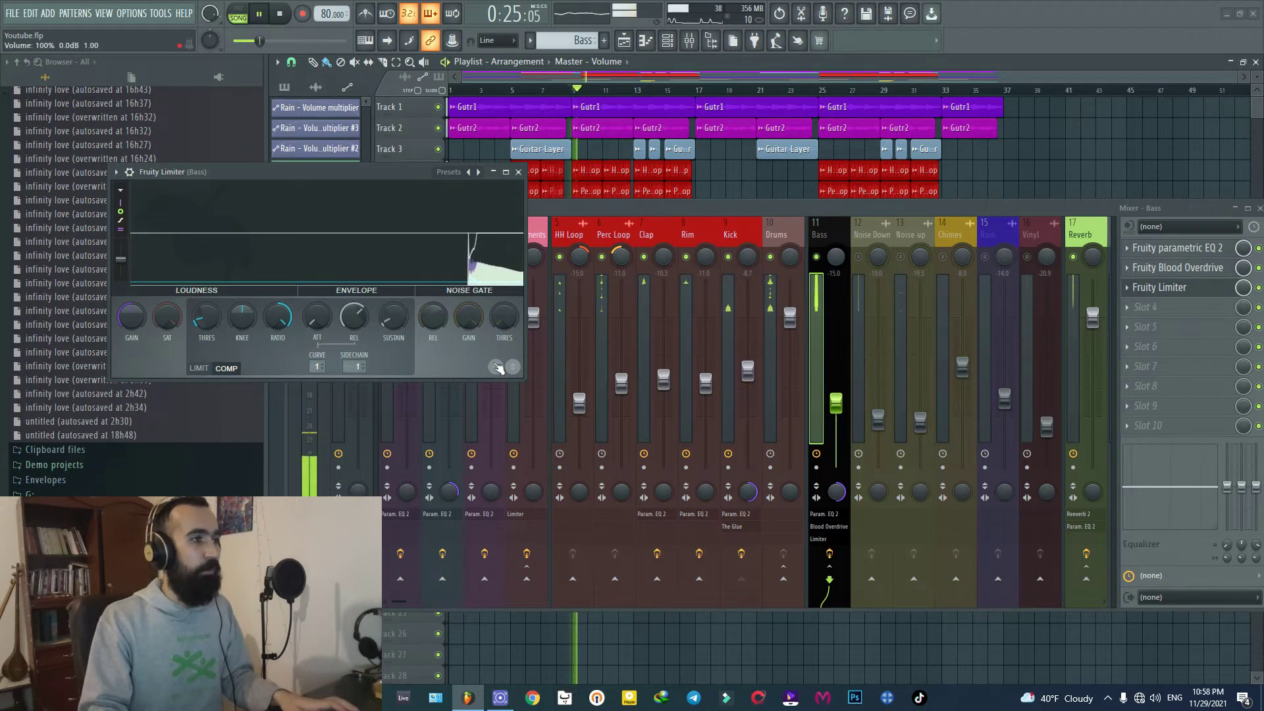
pyautogui.press('space')
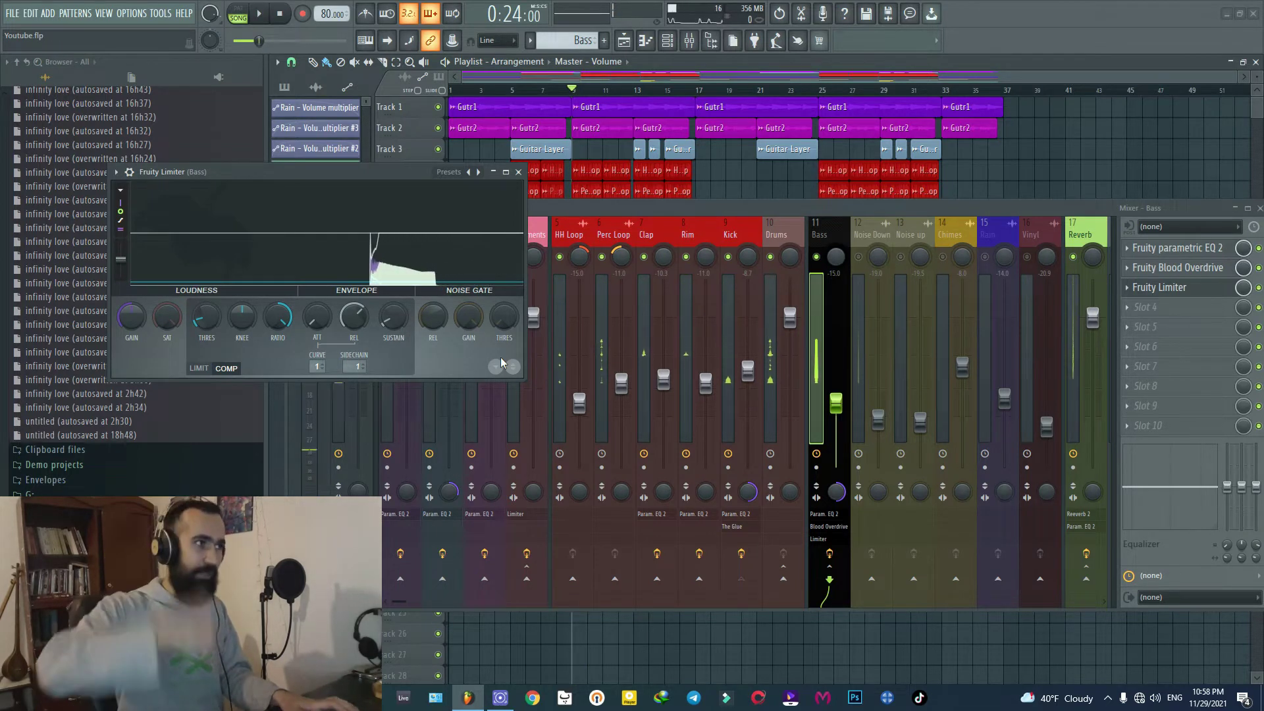
pyautogui.press('space')
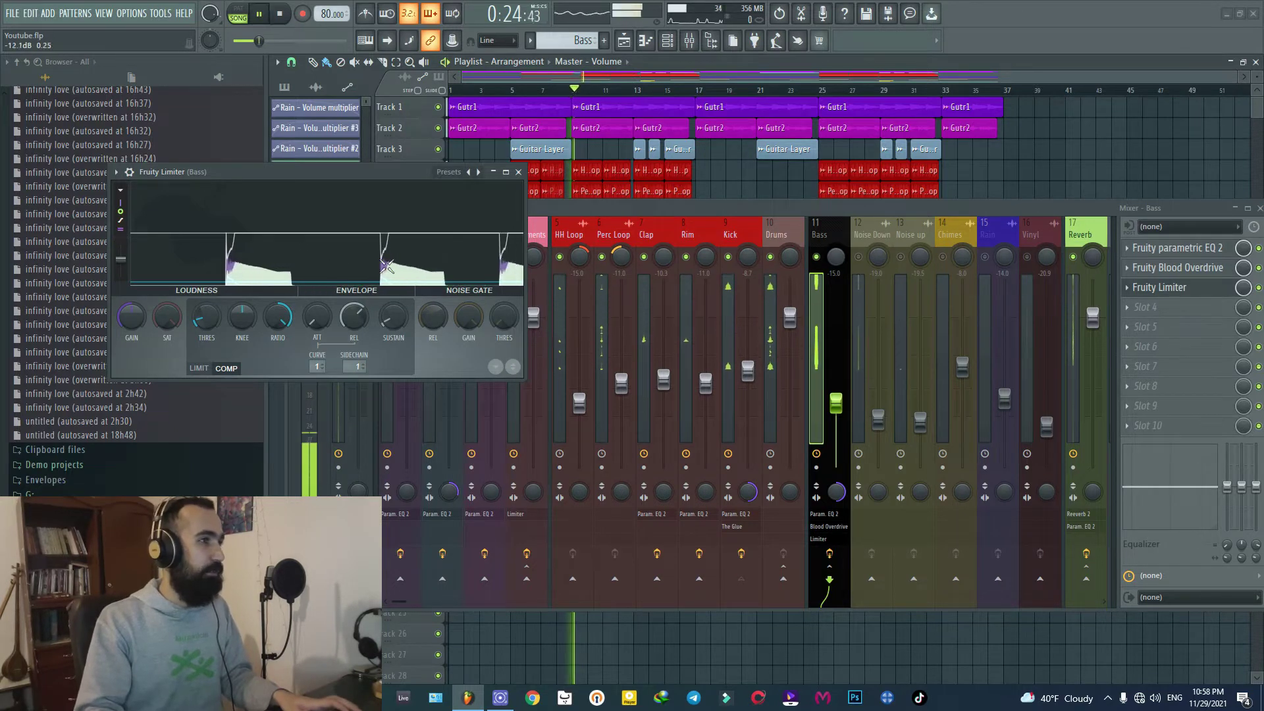
pyautogui.press('space')
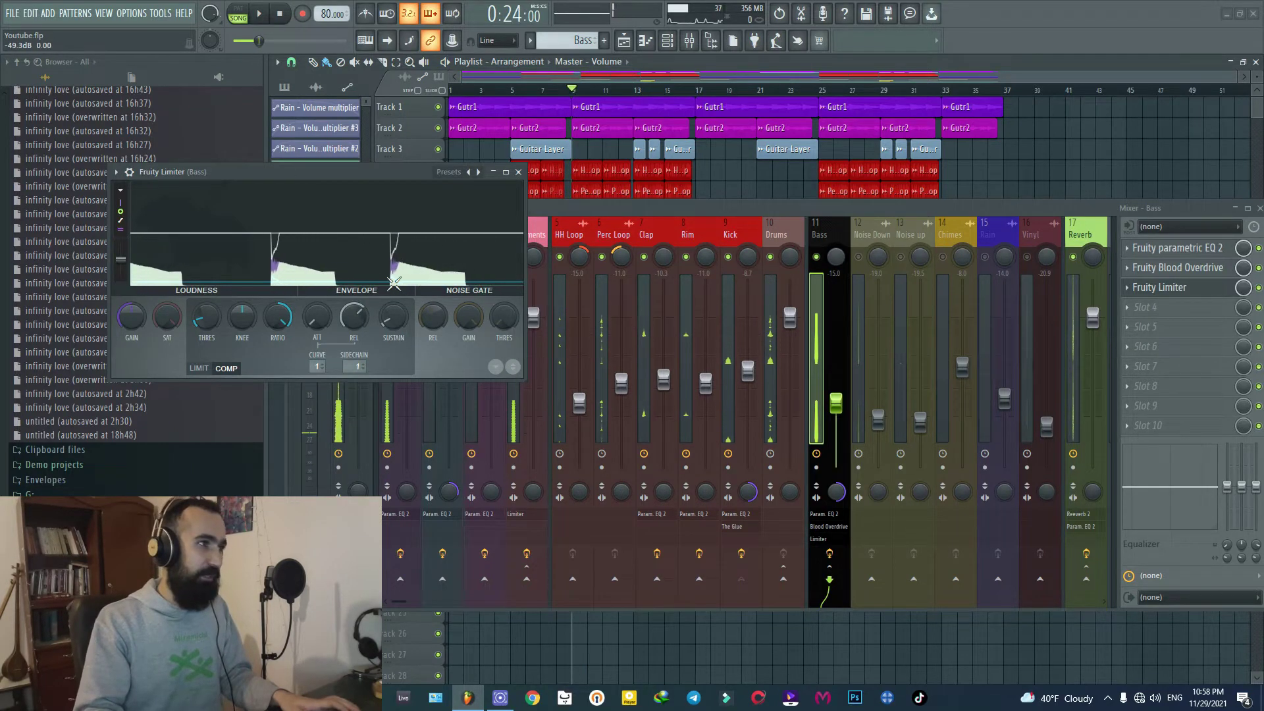
pyautogui.press('space')
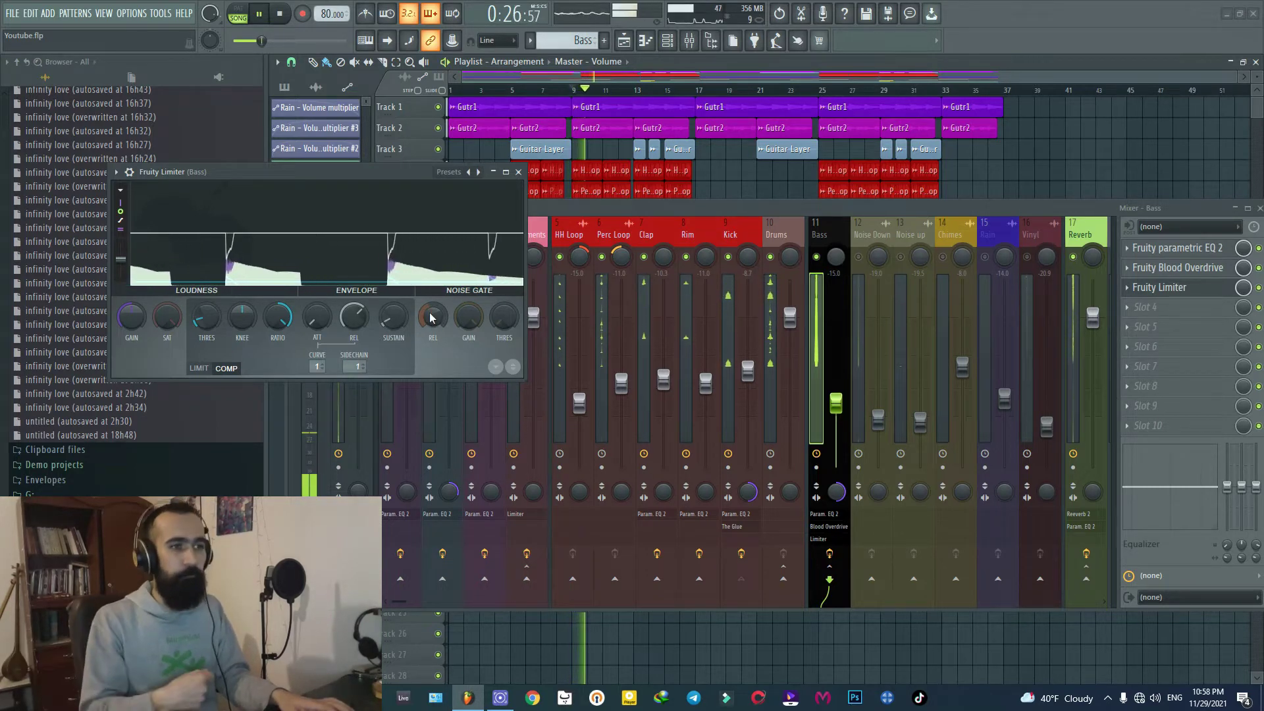
pyautogui.click(519, 172)
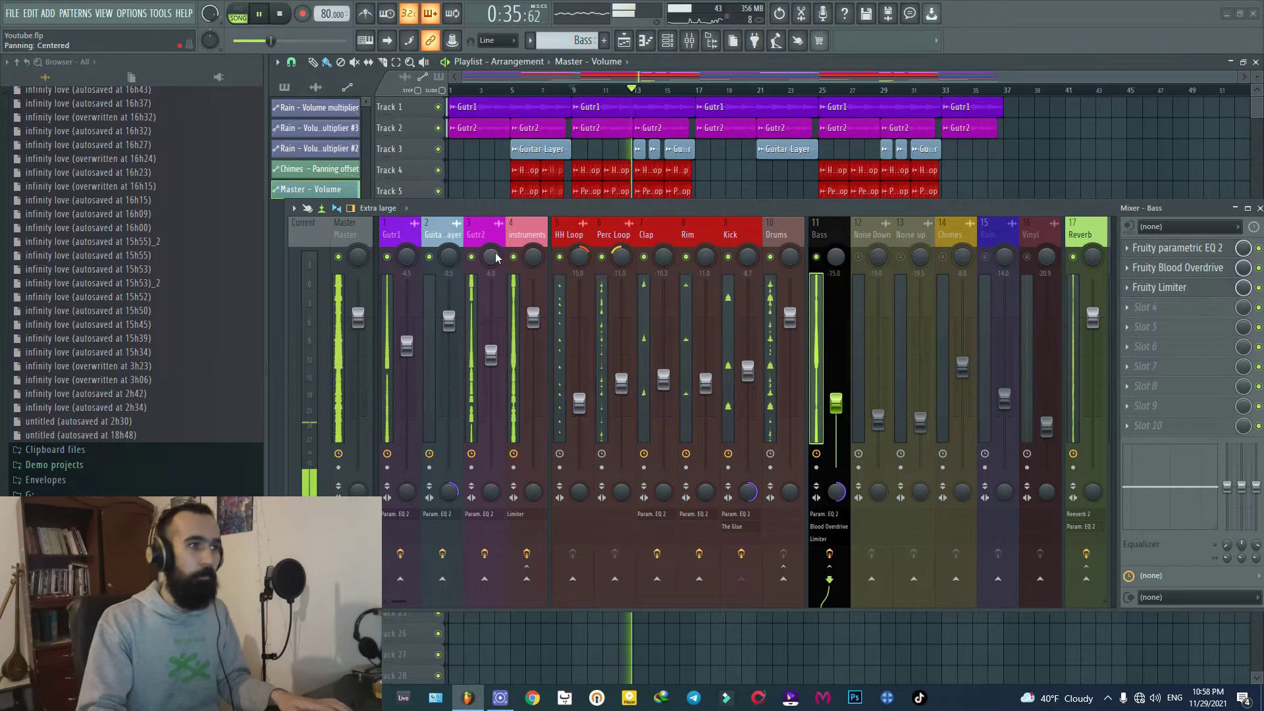
pyautogui.press('space')
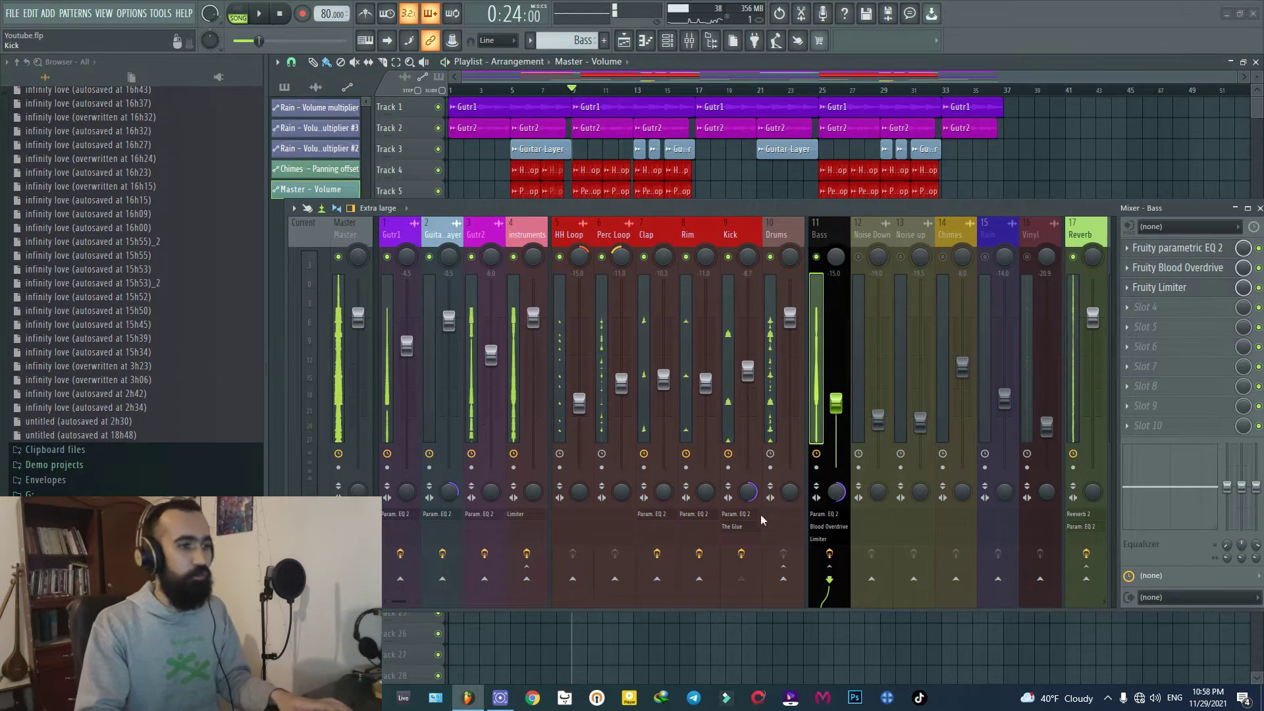
# - Check the stereo separation of the Kick and Bass tracks and the Kick's sidechain routing to the instruments track
pyautogui.moveTo(750, 494); pyautogui.dragTo(750, 477)
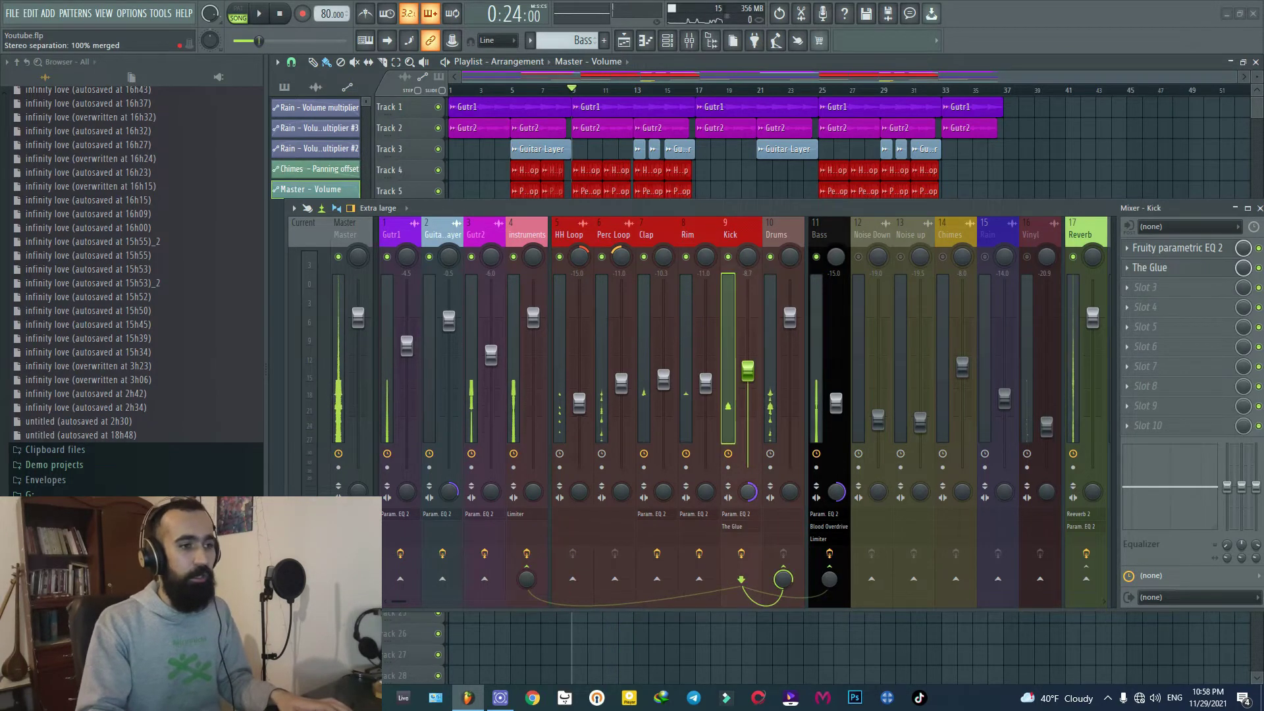
pyautogui.click(835, 494)
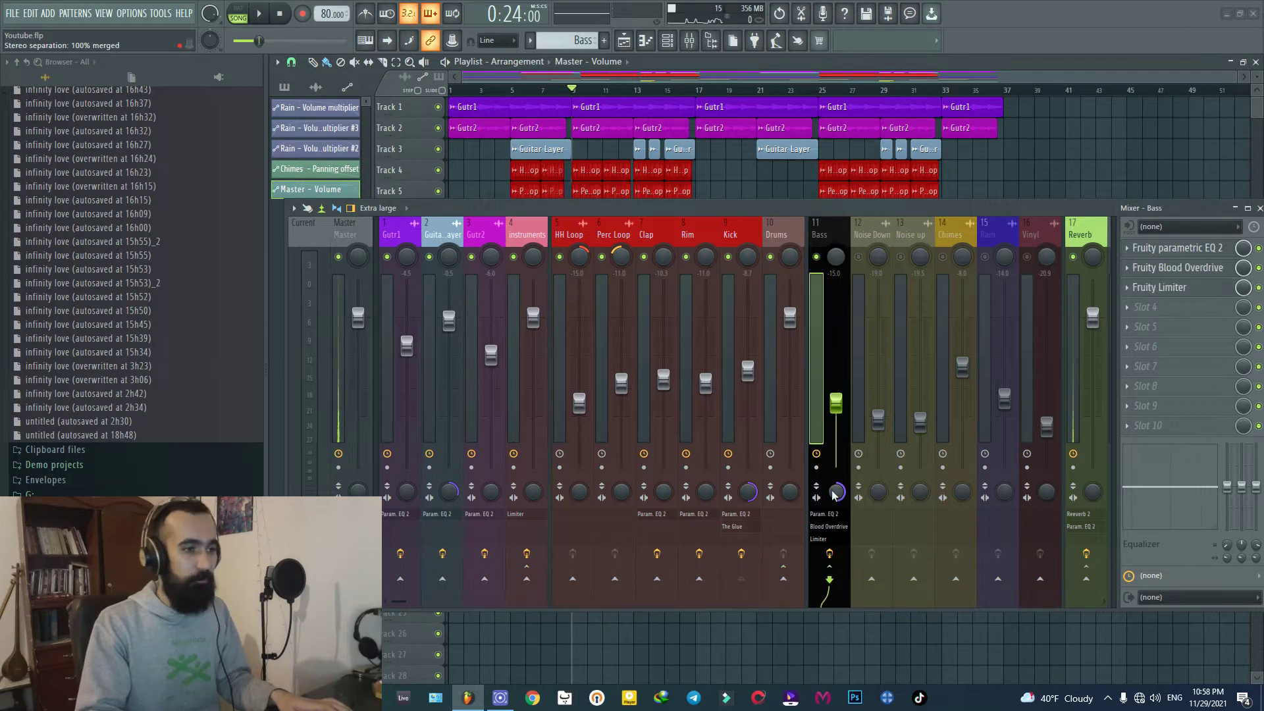
pyautogui.click(732, 335)
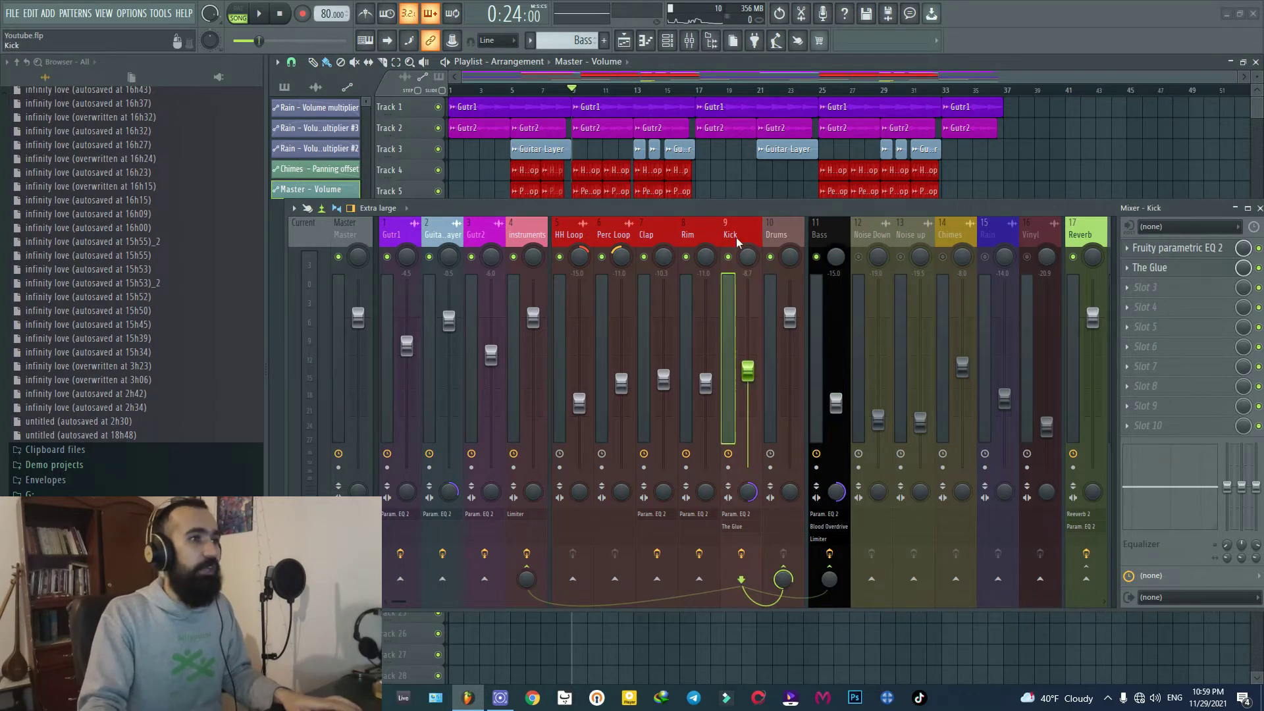
pyautogui.click(516, 360)
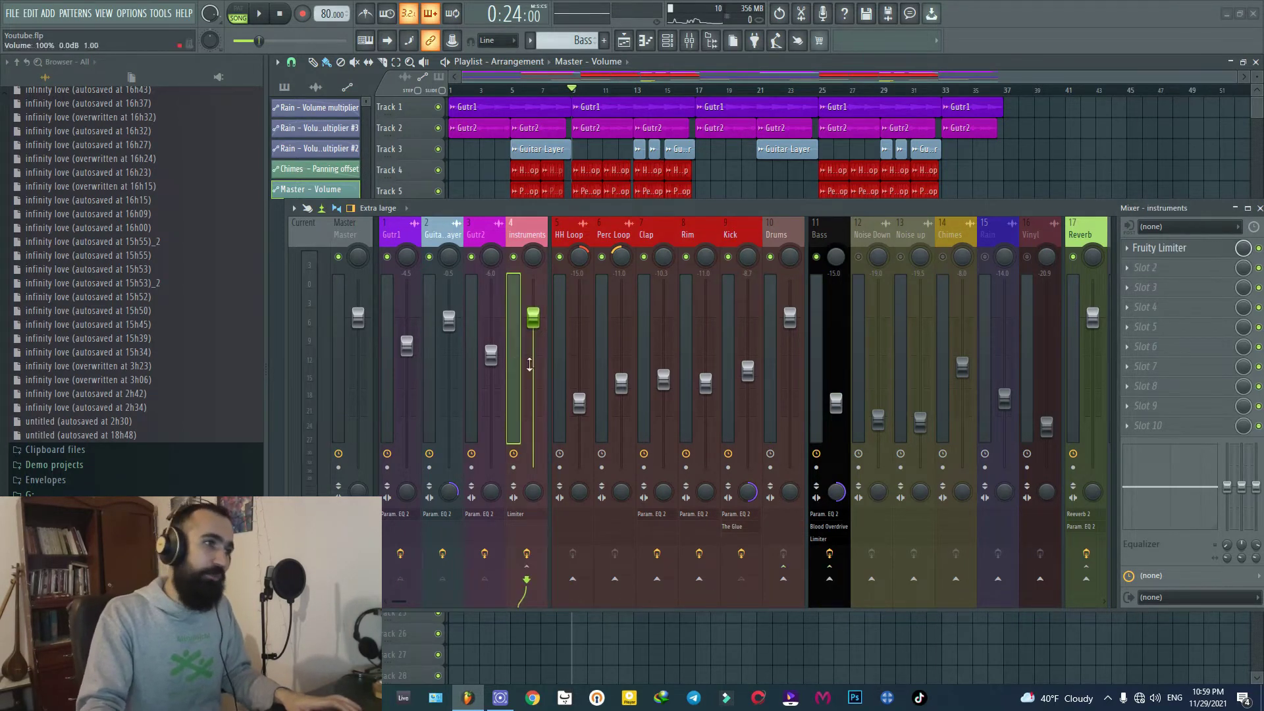
pyautogui.click(729, 363)
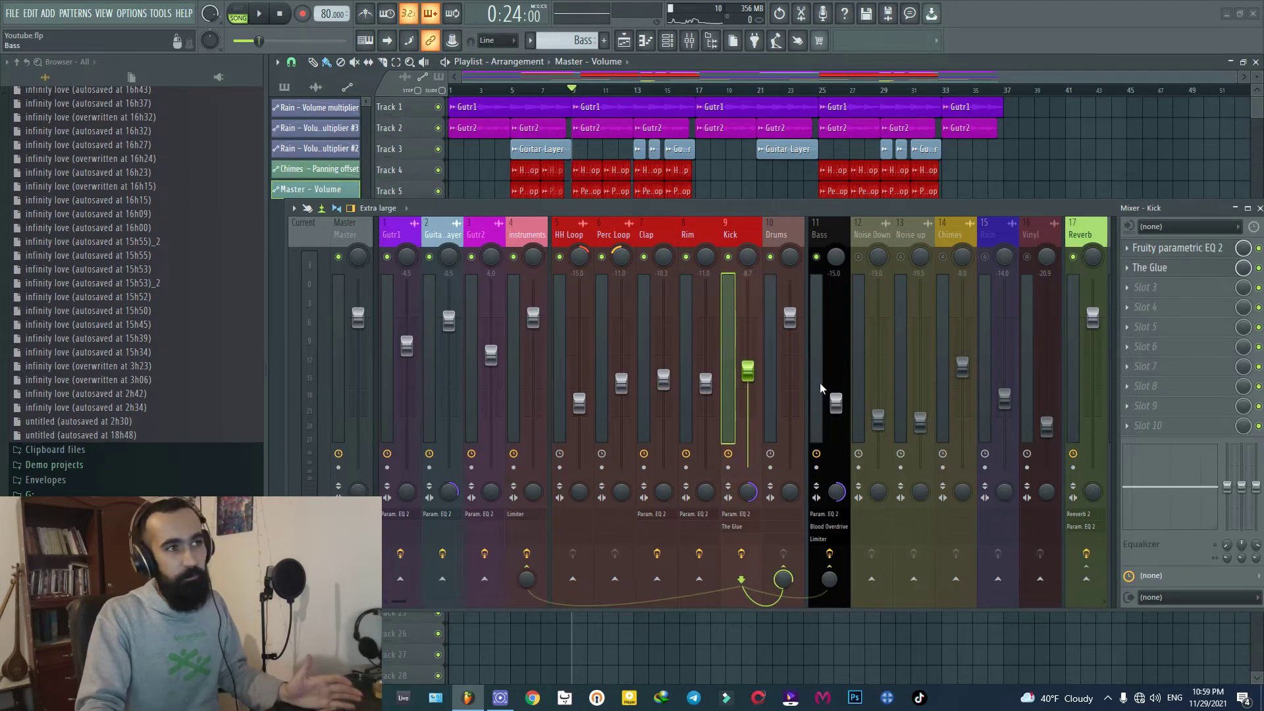
# - Choose Kick as the sidechain source in the instruments track's Fruity Limiter and play the mix to check its ducking
pyautogui.click(520, 400)
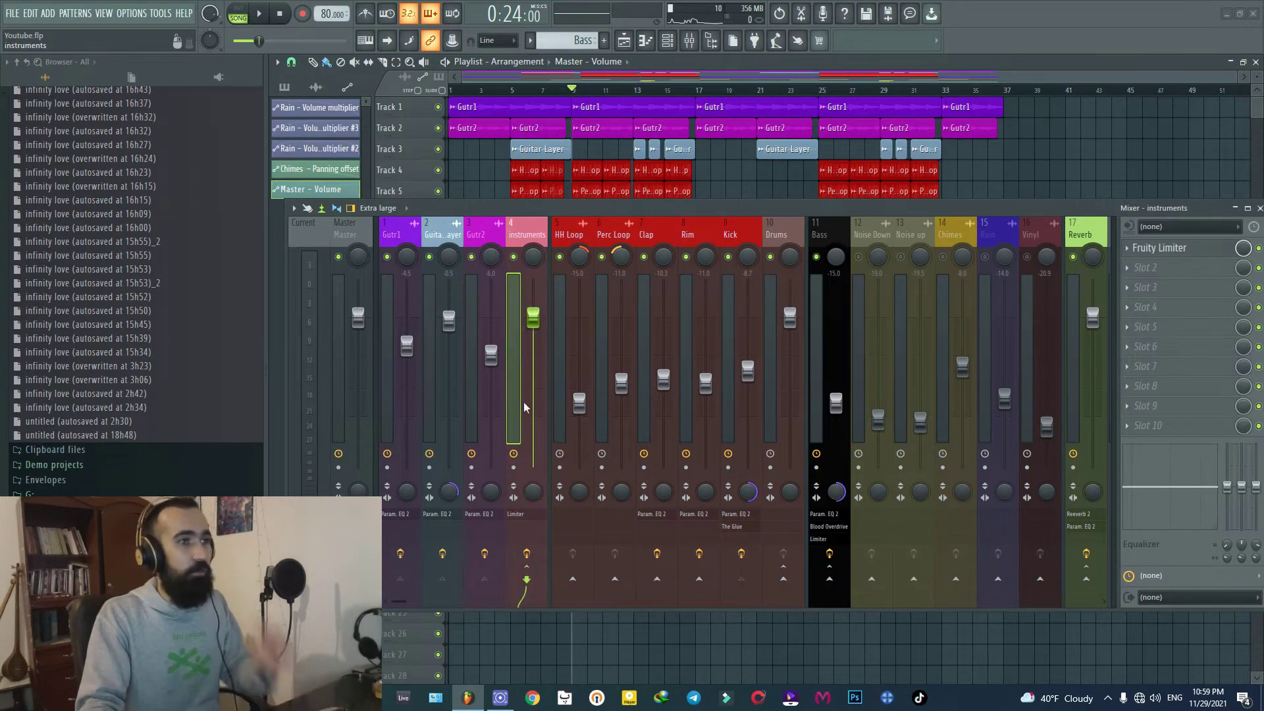
pyautogui.click(1174, 249)
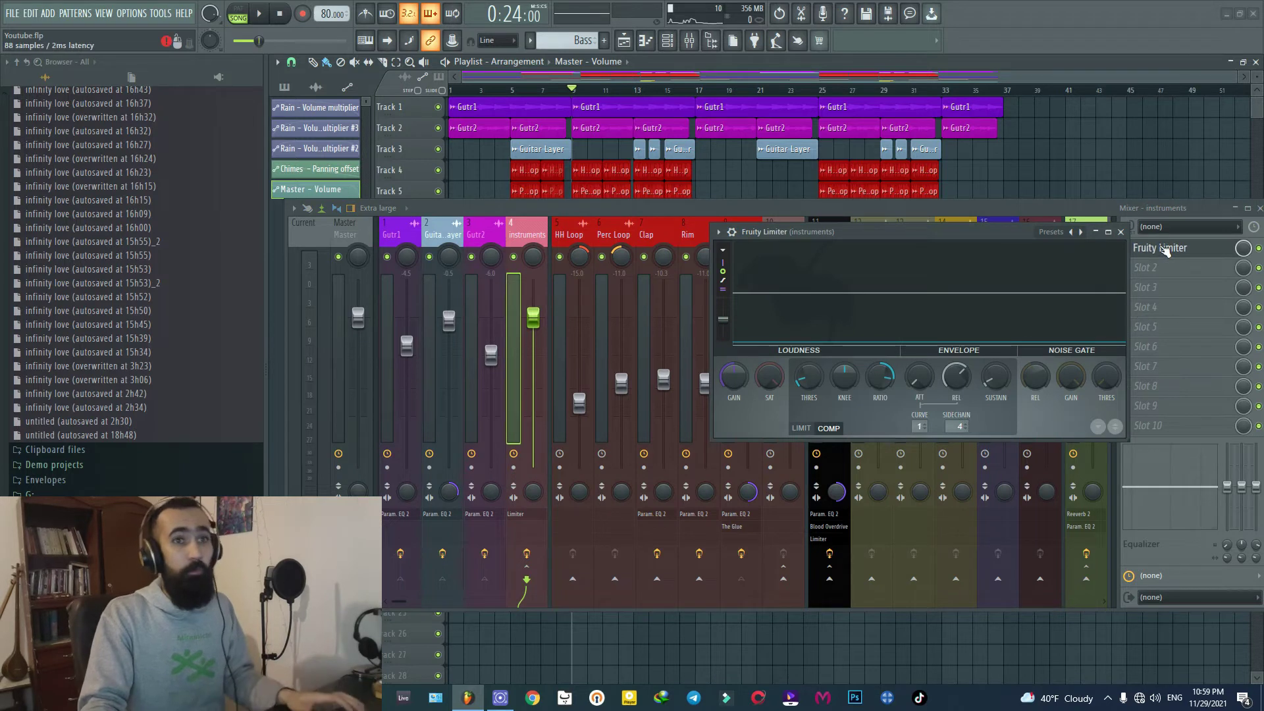
pyautogui.click(958, 425)
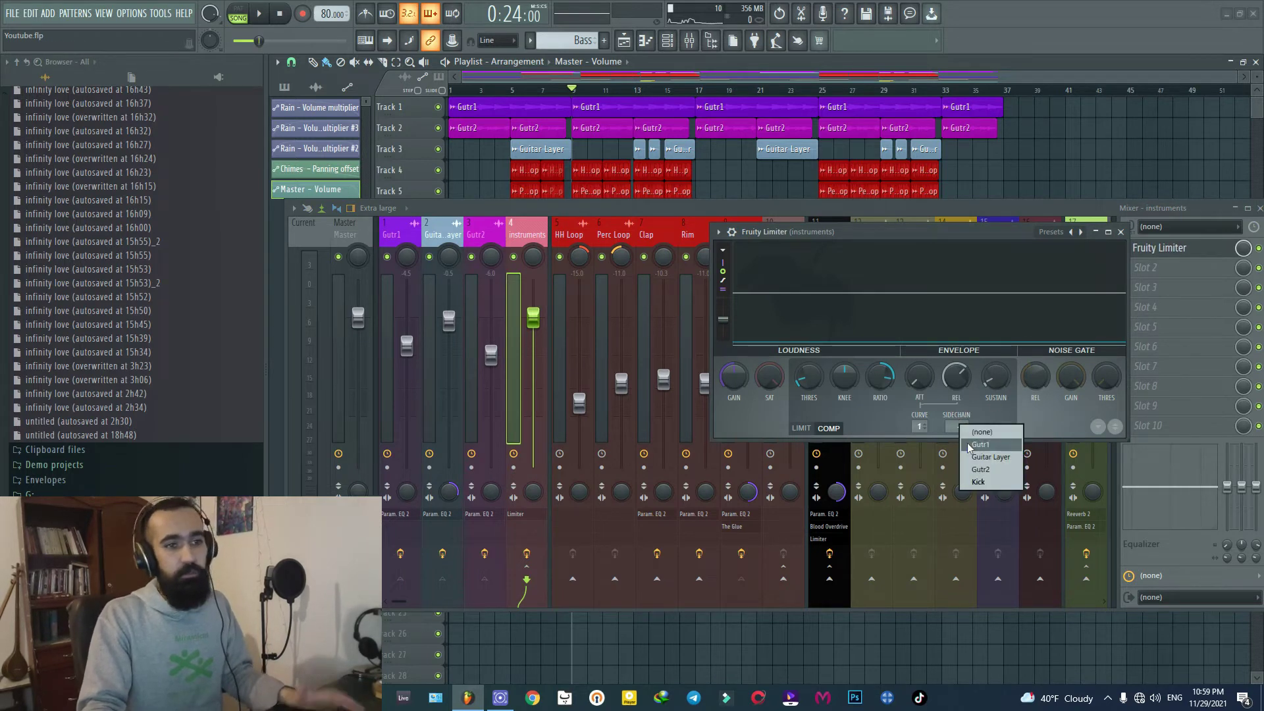
pyautogui.click(979, 483)
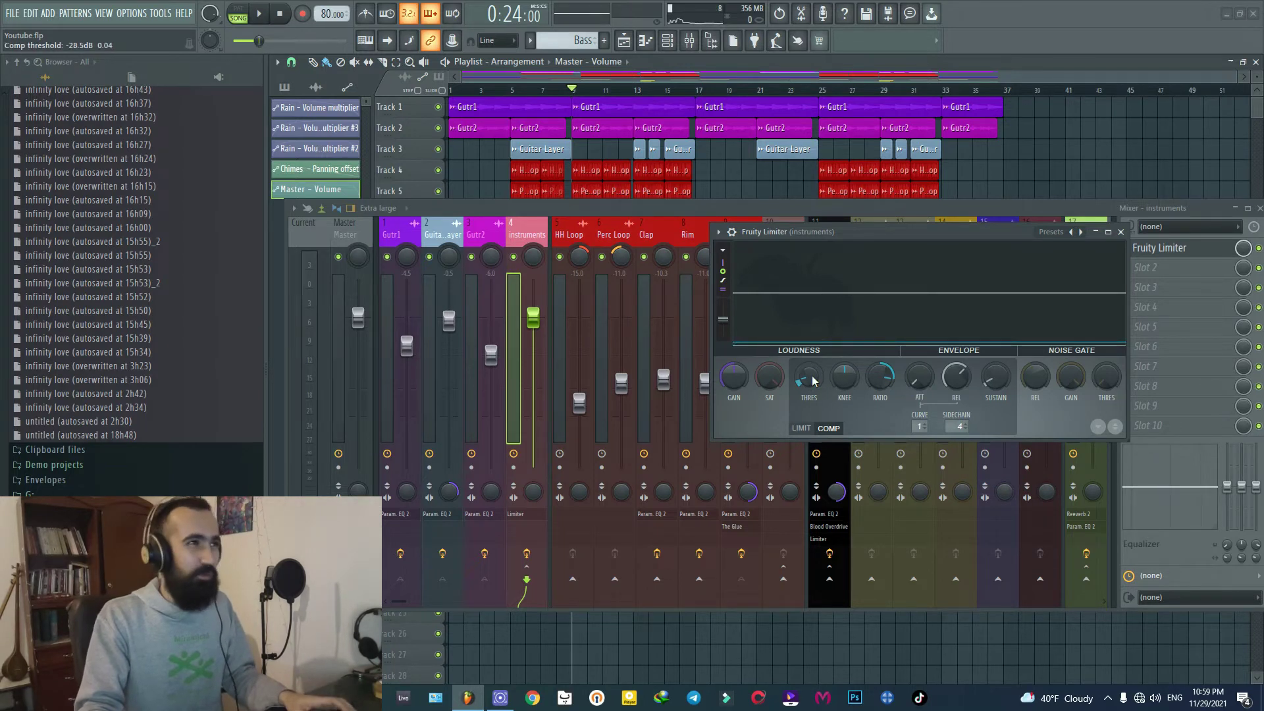
pyautogui.press('space')
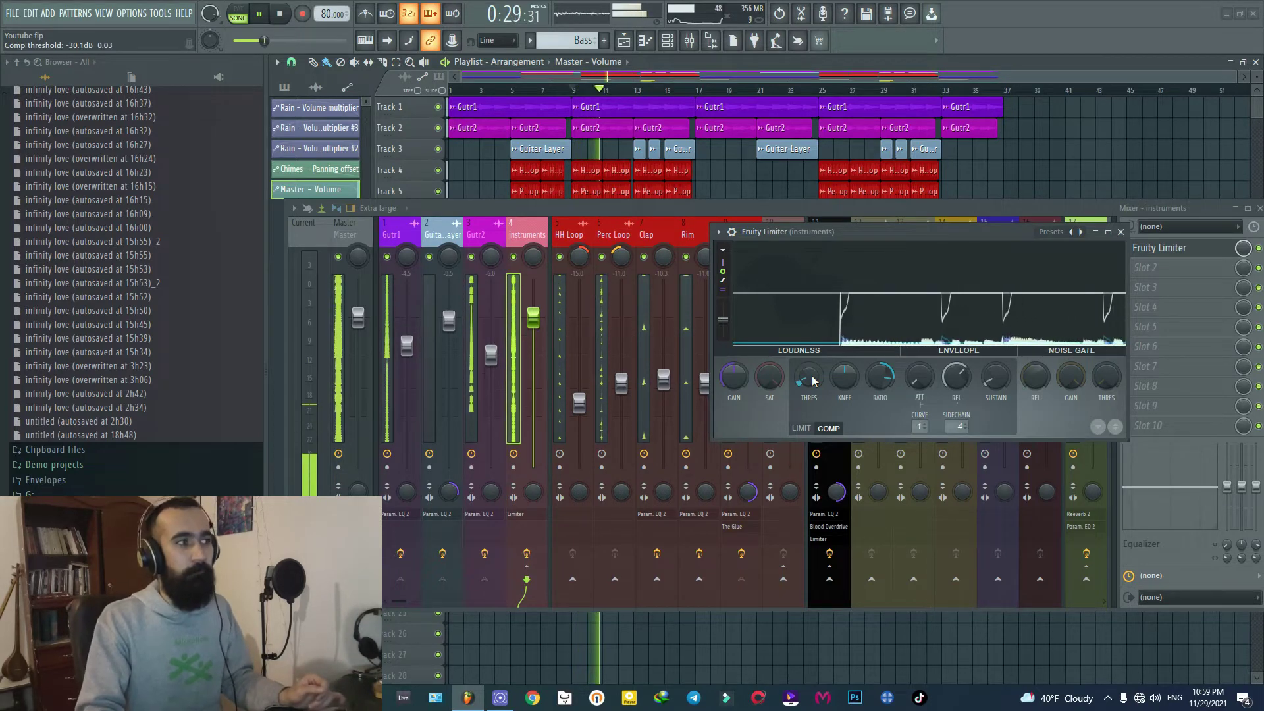
pyautogui.click(1120, 231)
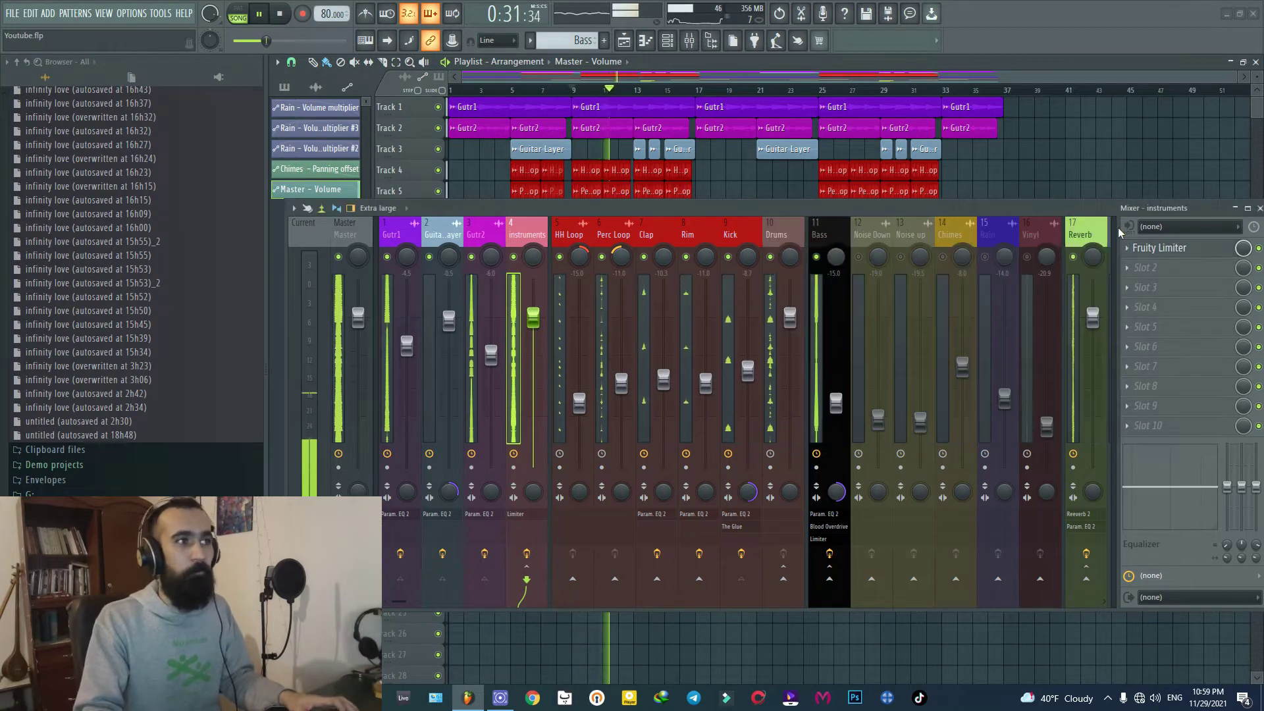
pyautogui.press('space')
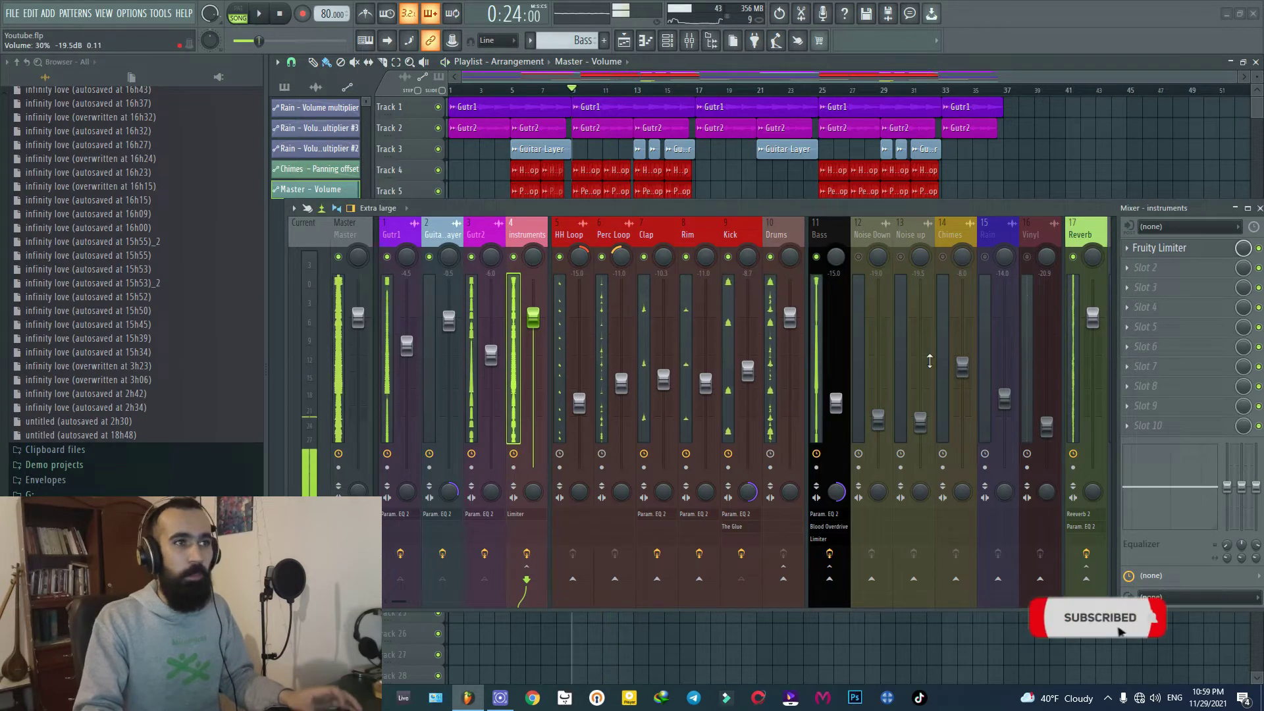
# - Unmute the Noise Down and Noise up tracks and check their routing to the Reverb track while playing from bar 8
pyautogui.click(859, 256)
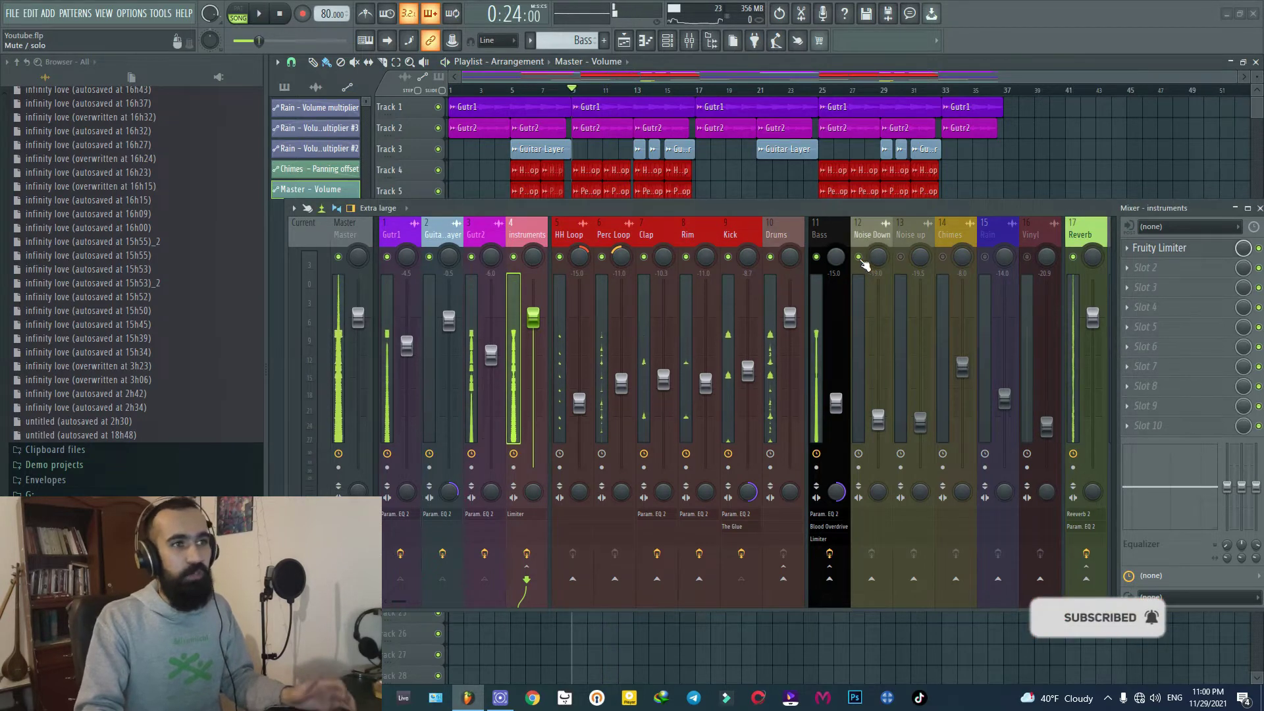
pyautogui.click(901, 256)
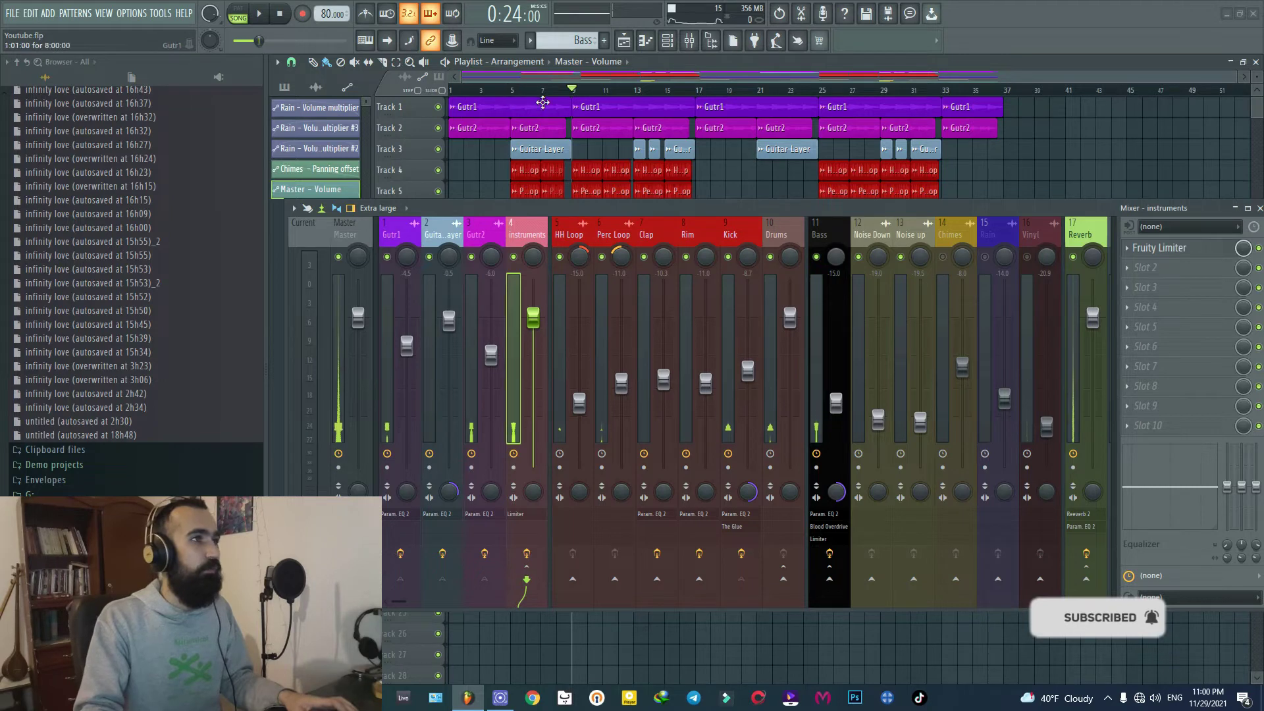
pyautogui.click(859, 361)
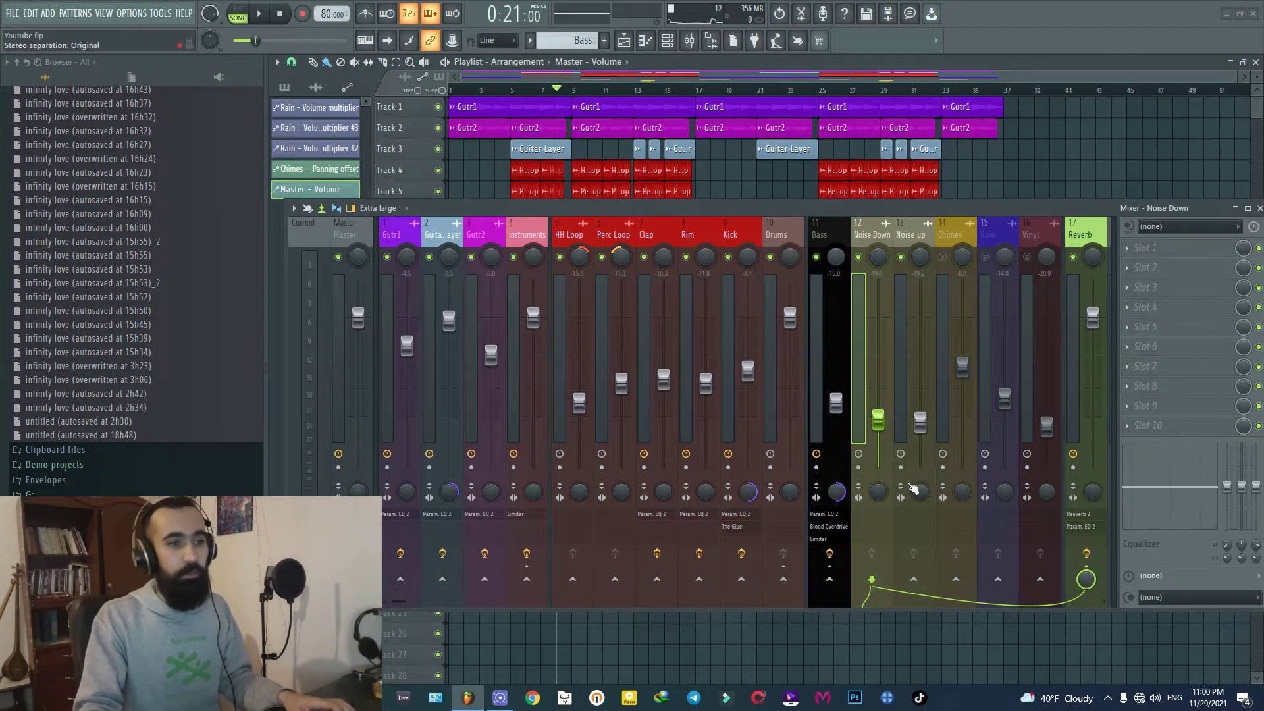
pyautogui.click(902, 374)
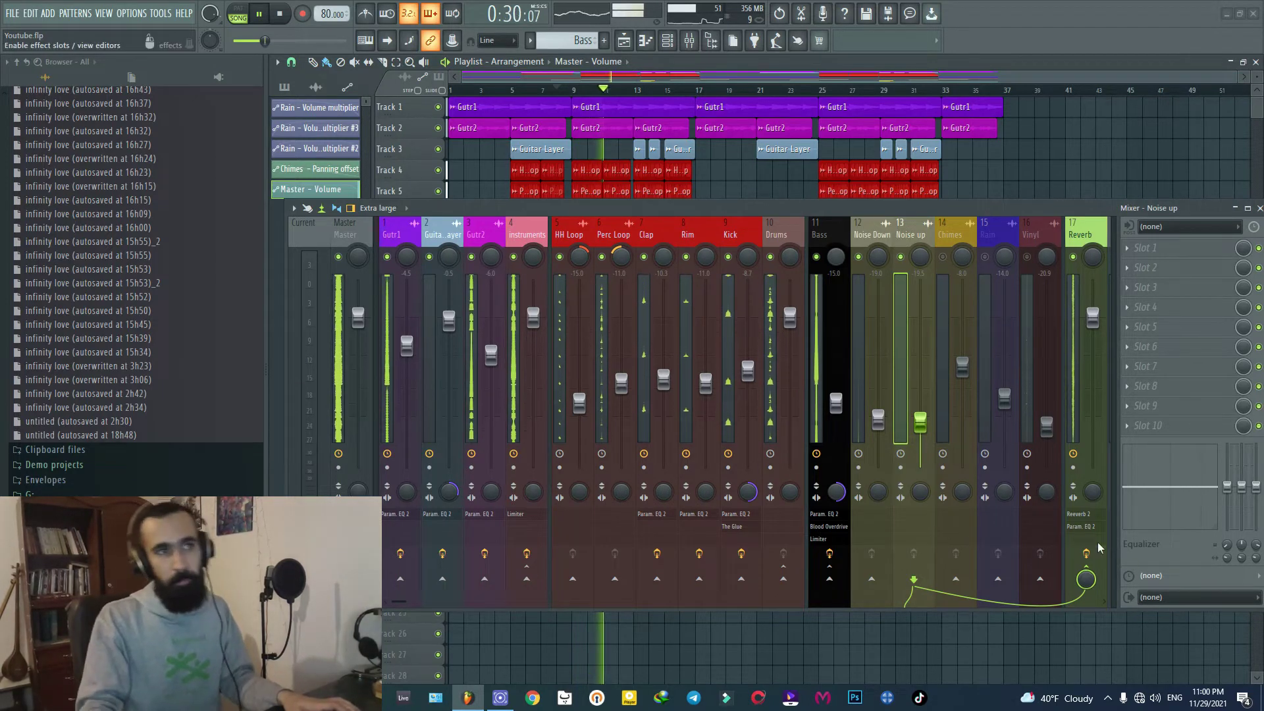
pyautogui.press('space')
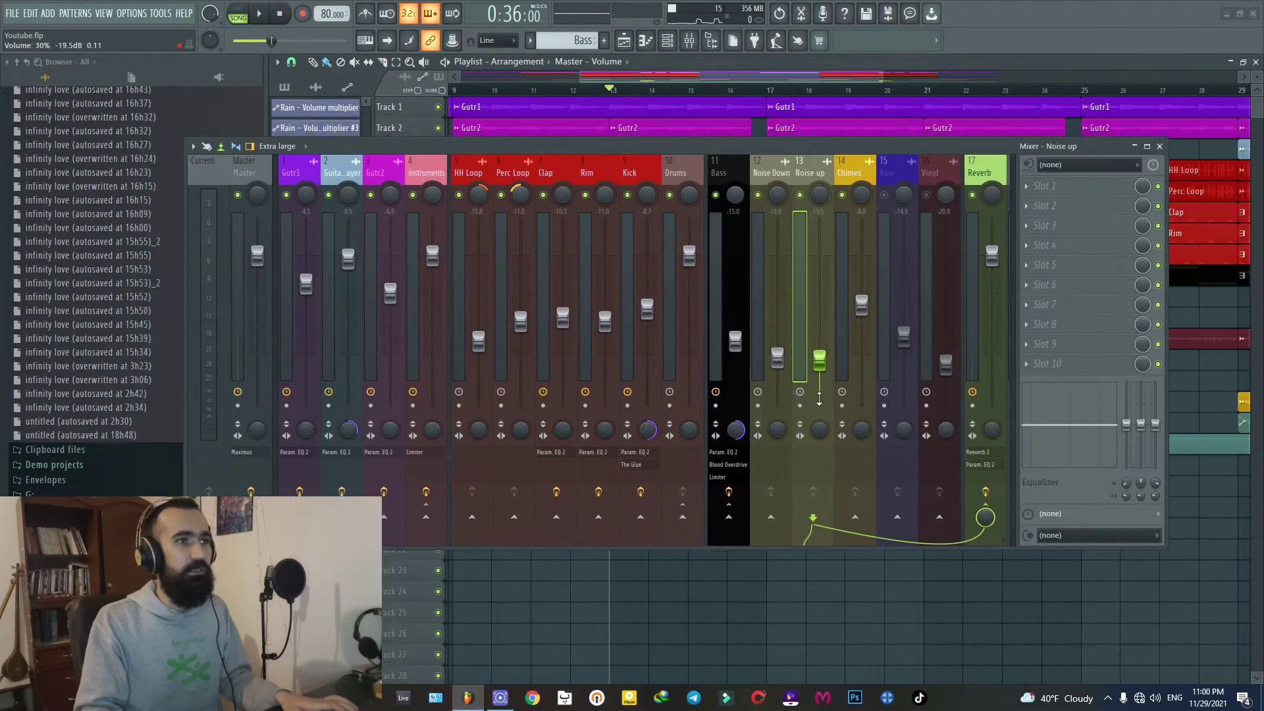
# - Play the mix briefly from bar 13 and examine the Chimes clip and its panning automation in the playlist
pyautogui.press('space')
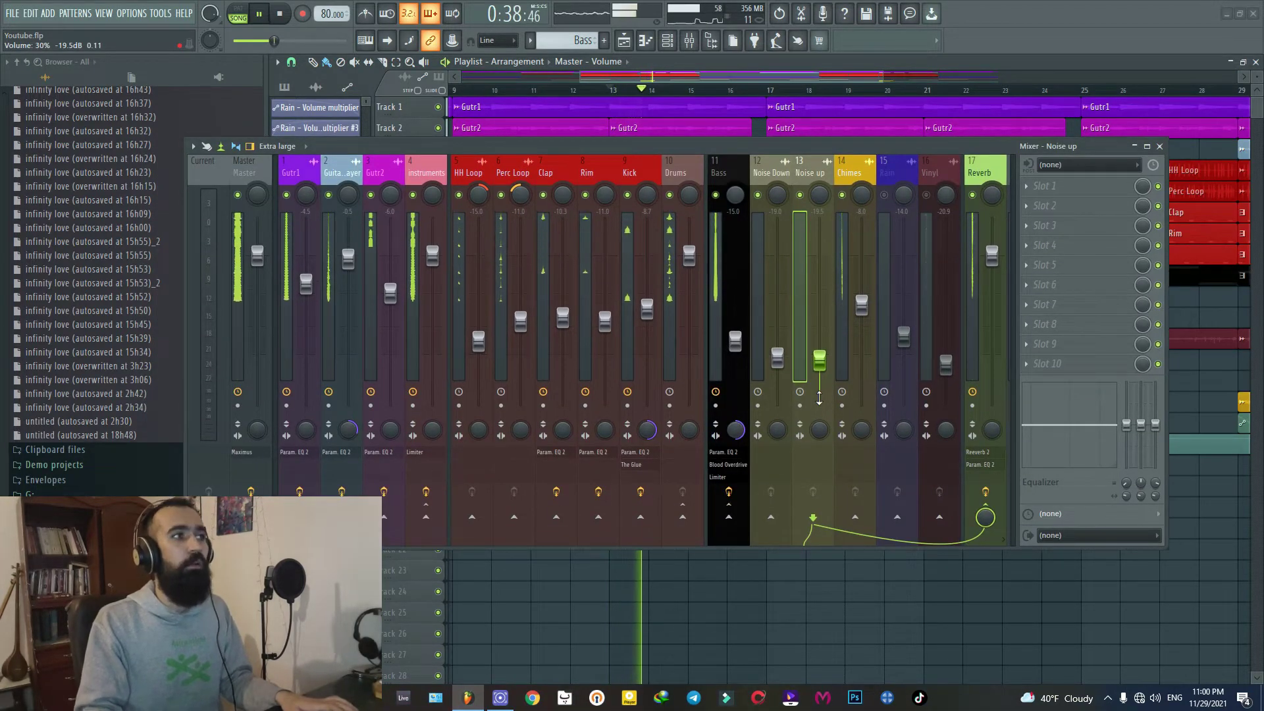
pyautogui.press('space')
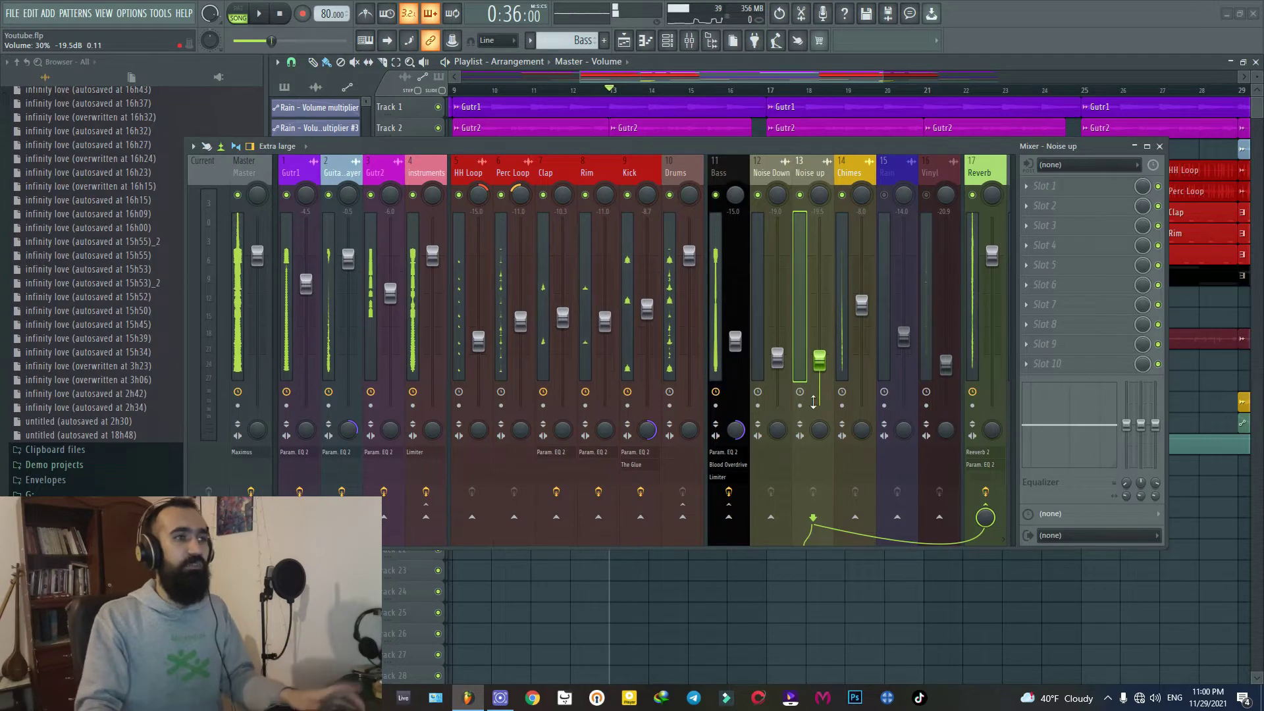
pyautogui.moveTo(520, 147); pyautogui.dragTo(1215, 376)
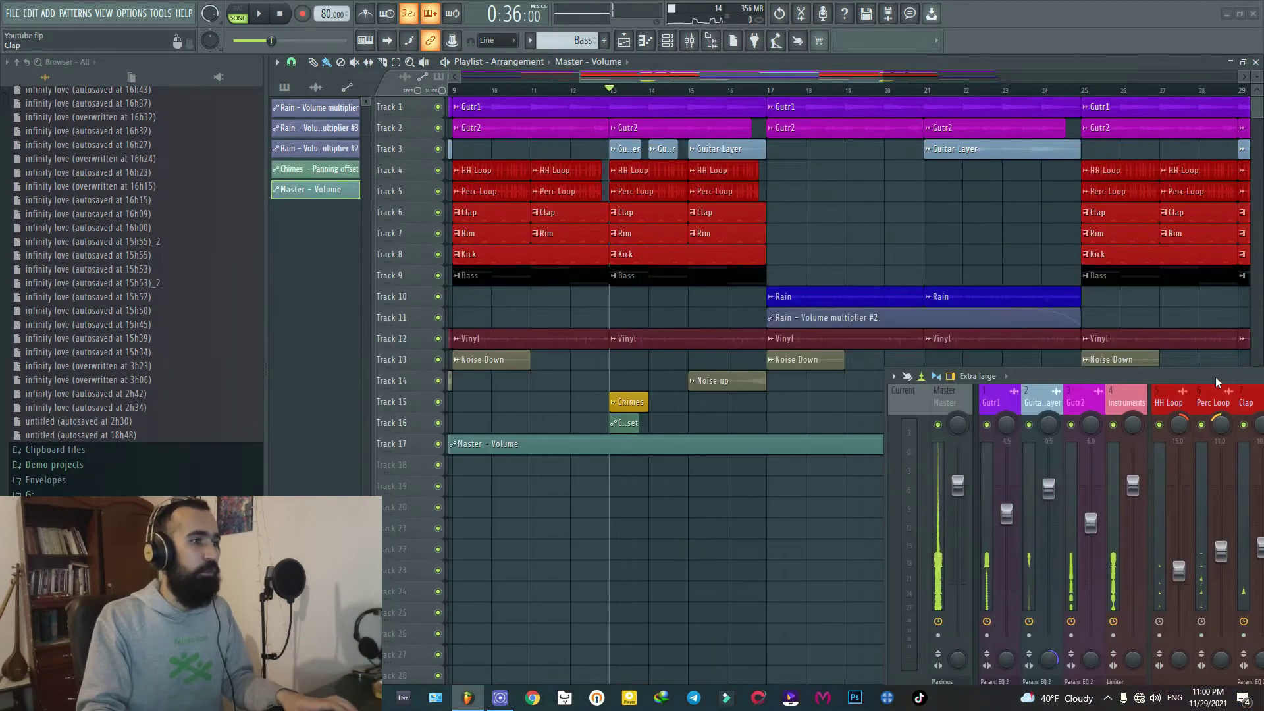
pyautogui.scroll(5, 638, 432)
pyautogui.scroll(5, 638, 433)
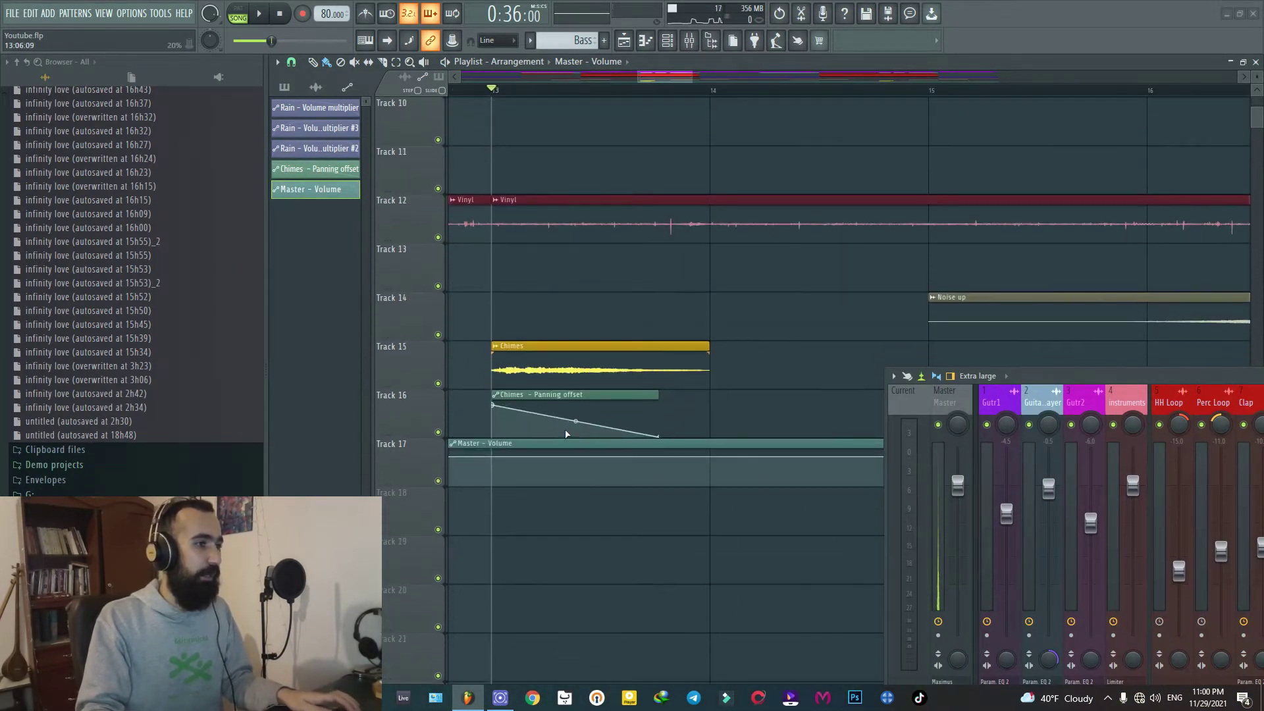
pyautogui.scroll(3, 516, 428)
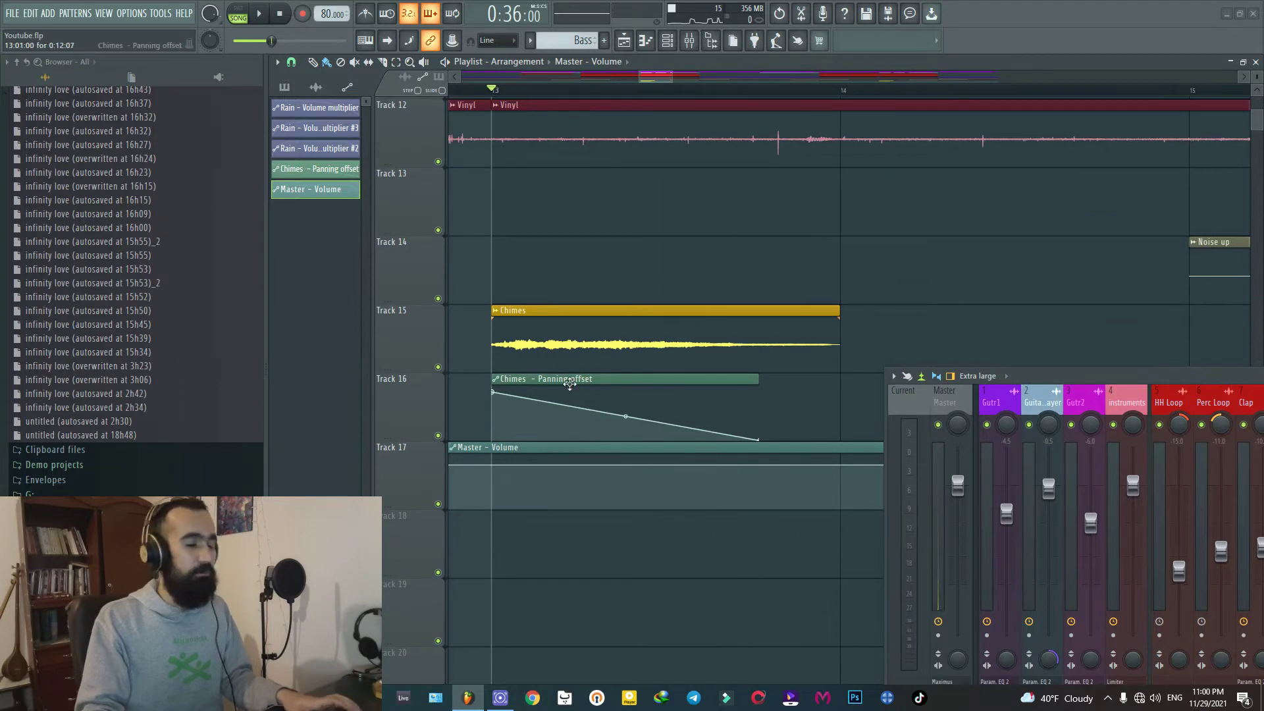
pyautogui.scroll(-5, 732, 323)
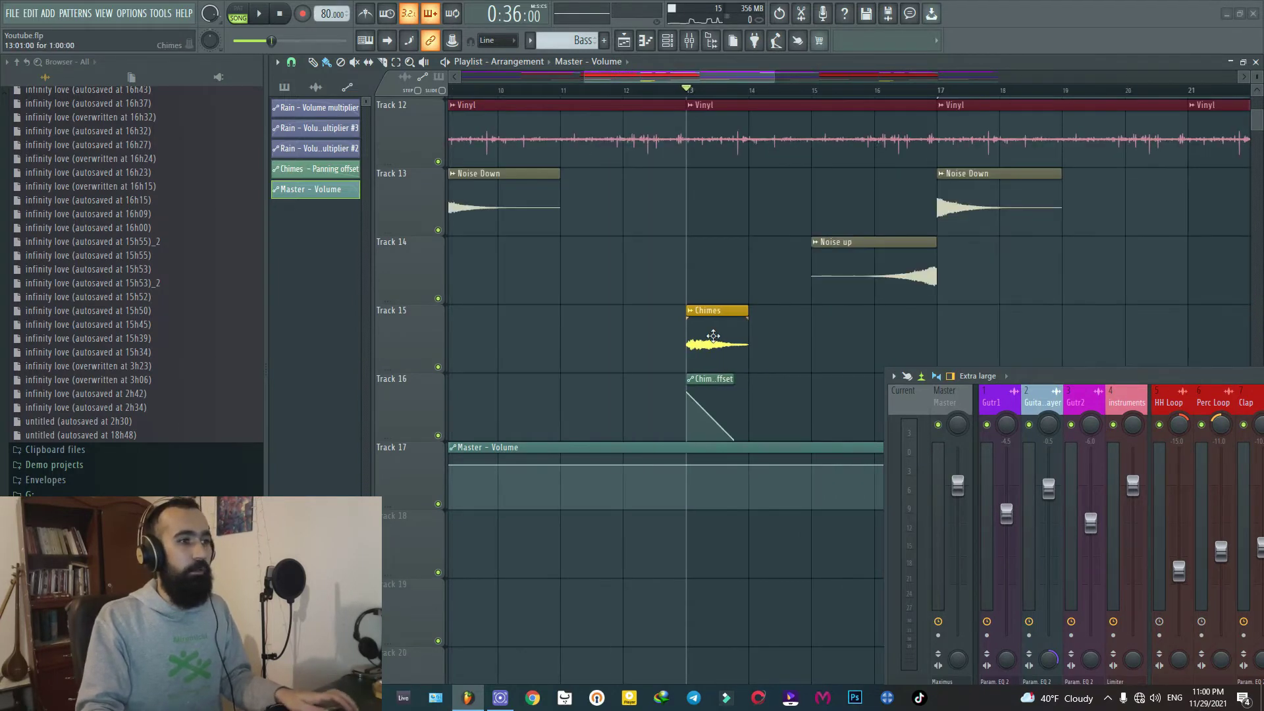
pyautogui.scroll(-4, 734, 320)
pyautogui.scroll(-3, 729, 320)
pyautogui.scroll(-4, 779, 319)
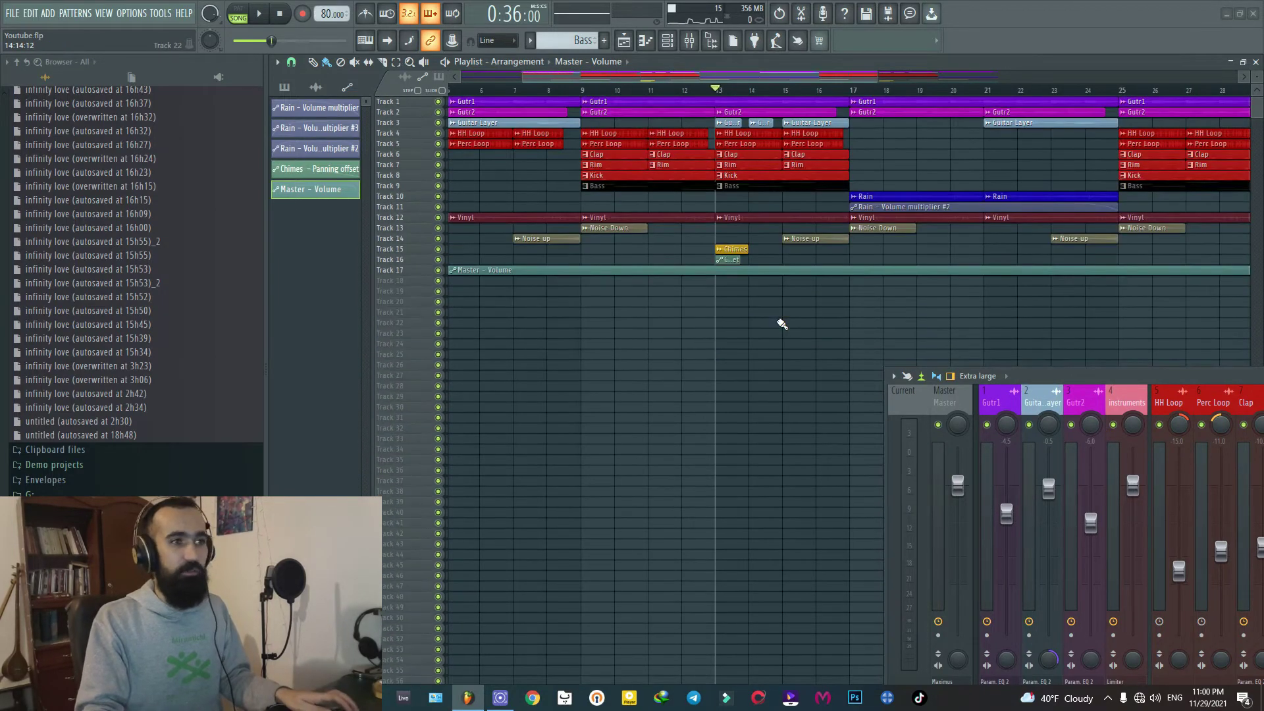
pyautogui.scroll(-5, 790, 310)
# - Replay the mix from bar 13 with the mixer back in view to check the Chimes level
pyautogui.press('space')
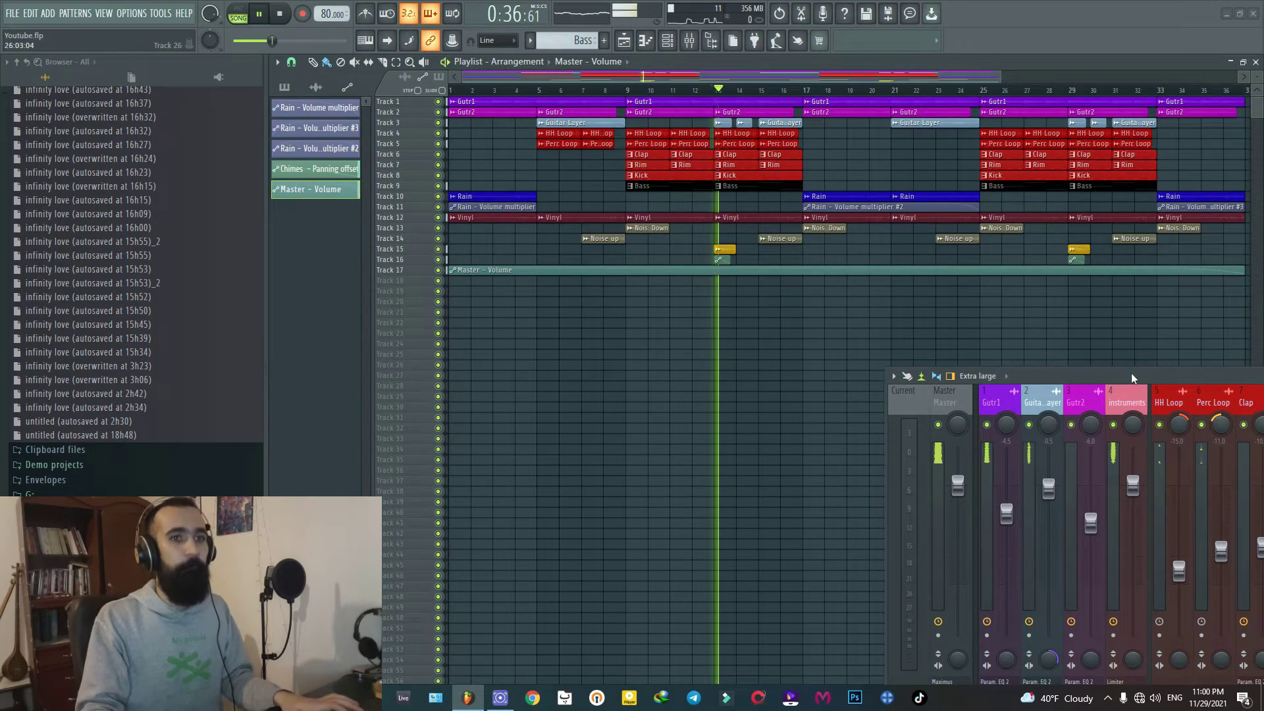
pyautogui.moveTo(1147, 378); pyautogui.dragTo(473, 234)
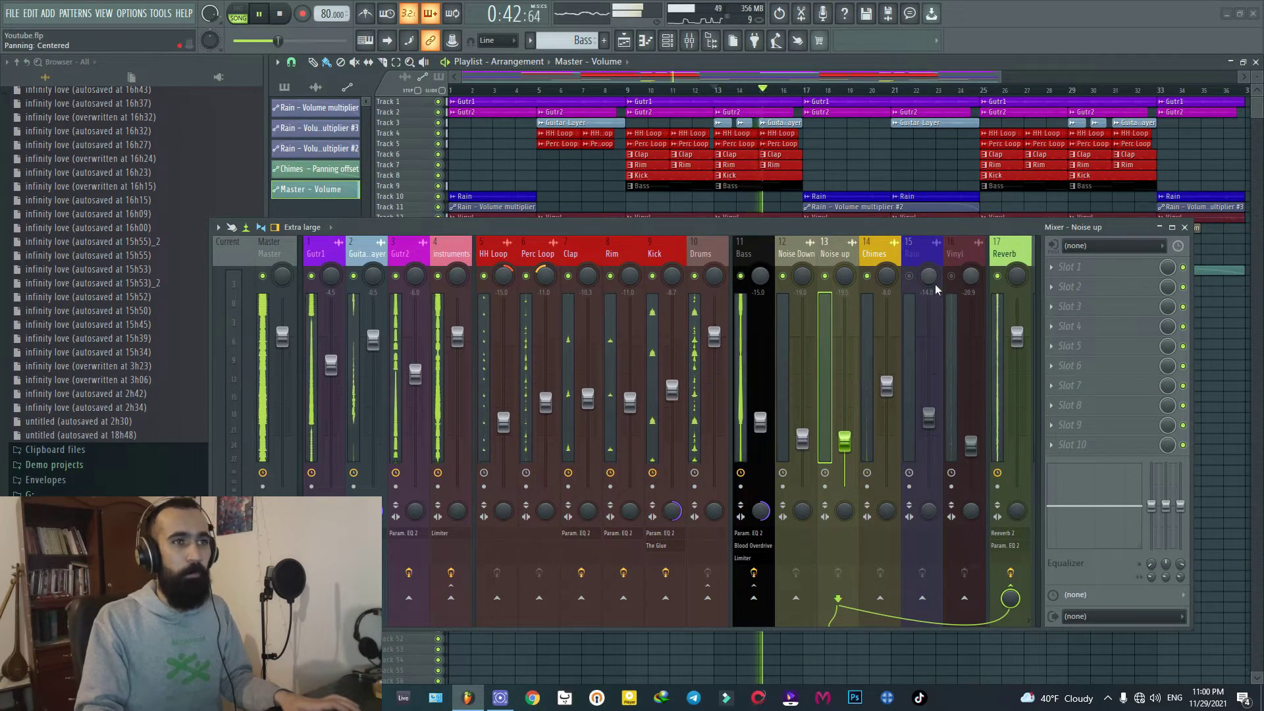
pyautogui.press('space')
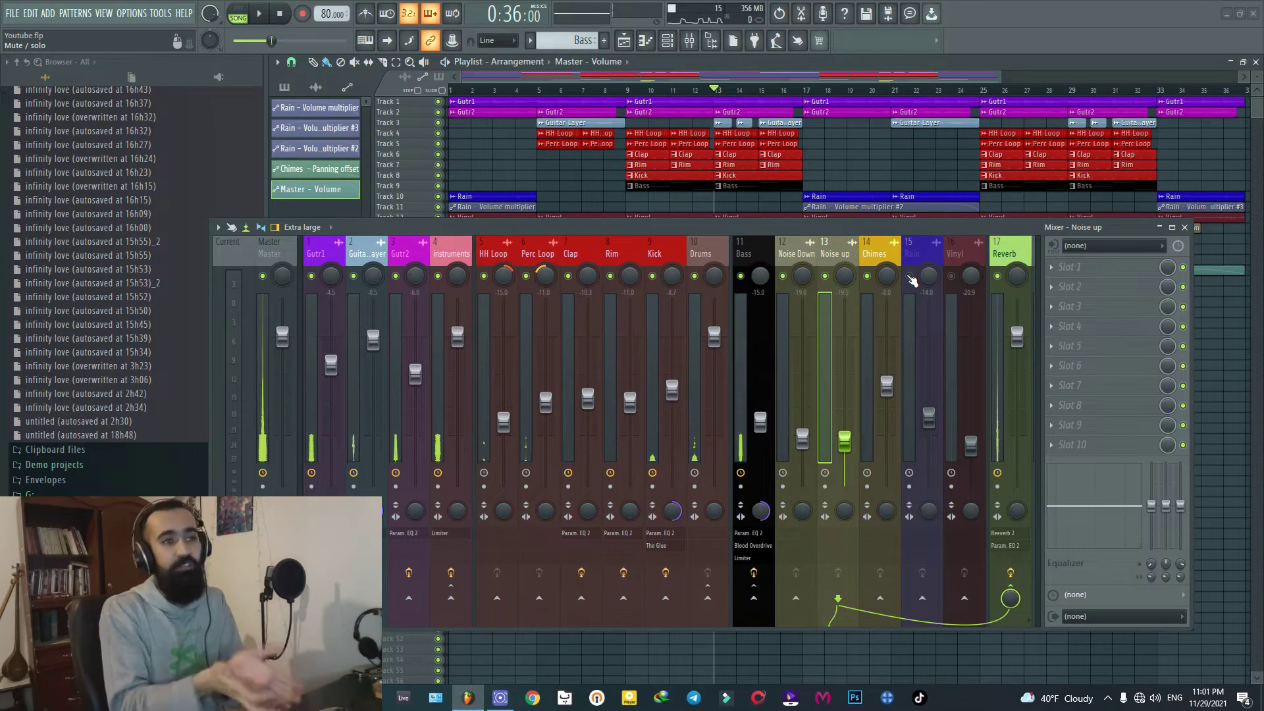
# - Unmute the Rain and Vinyl tracks and set the Vinyl volume to -19.5 dB while playing the mix
pyautogui.click(952, 276)
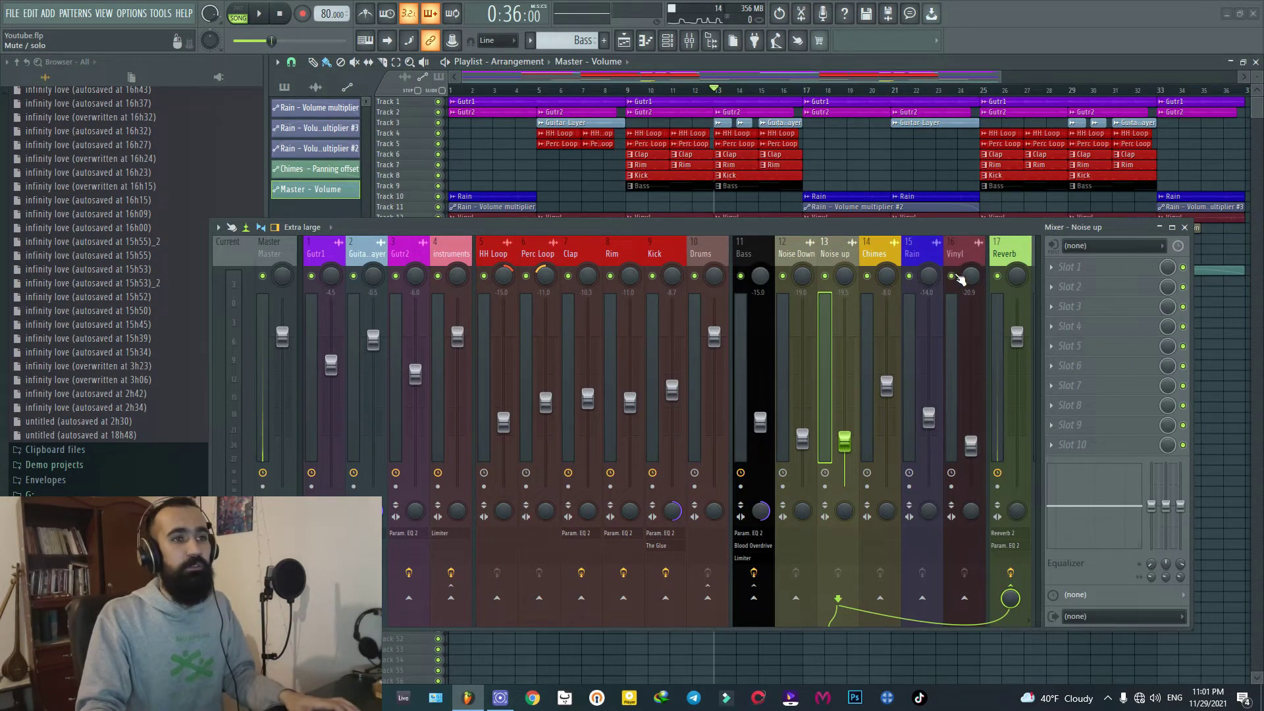
pyautogui.press('space')
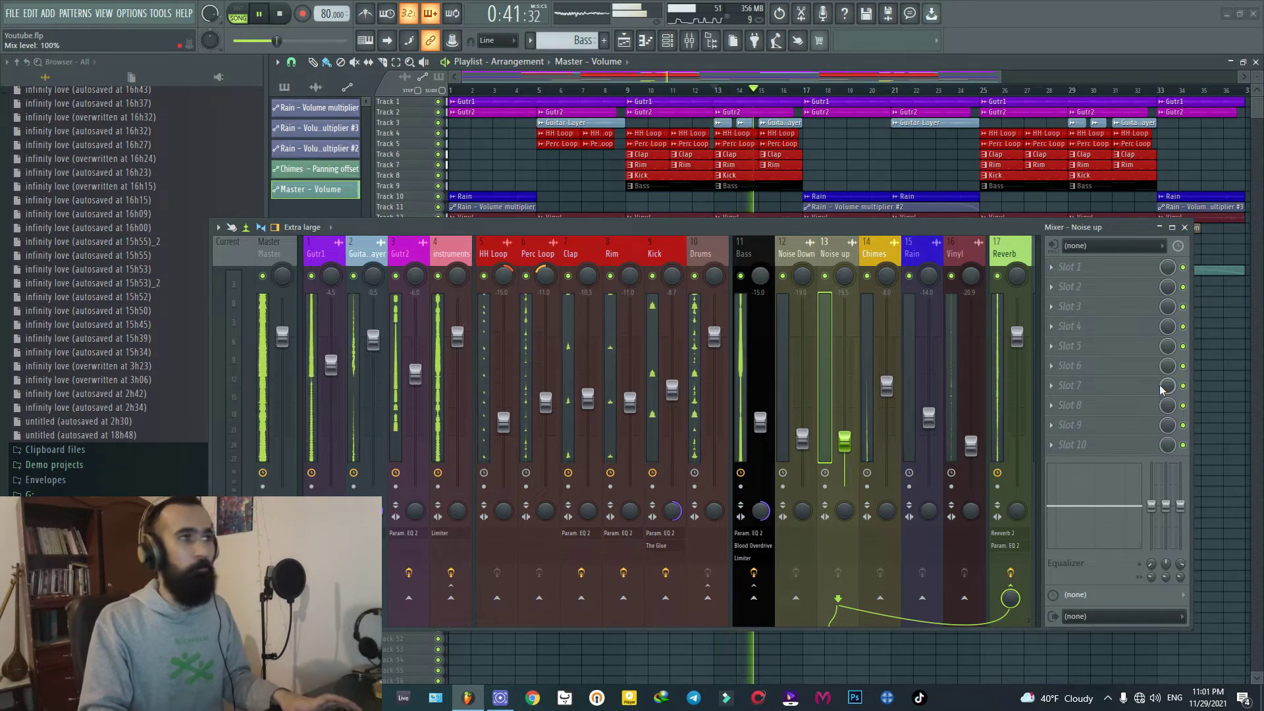
pyautogui.click(958, 263)
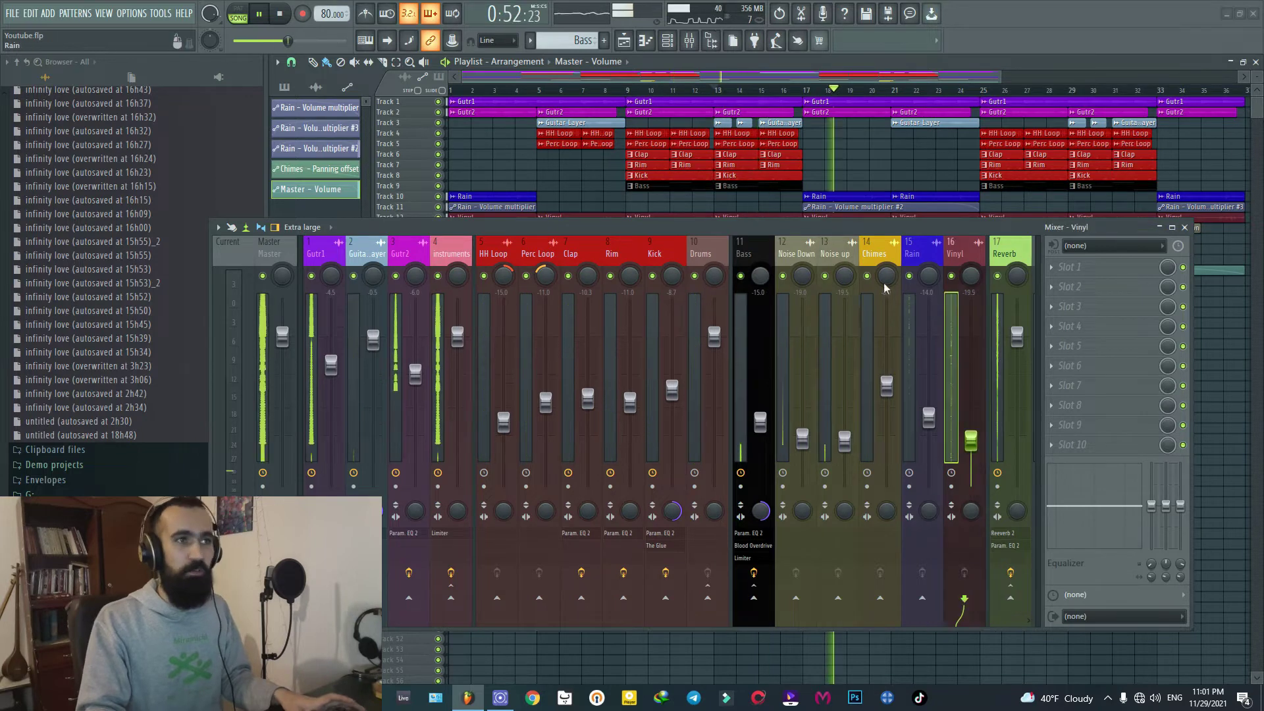
pyautogui.press('space')
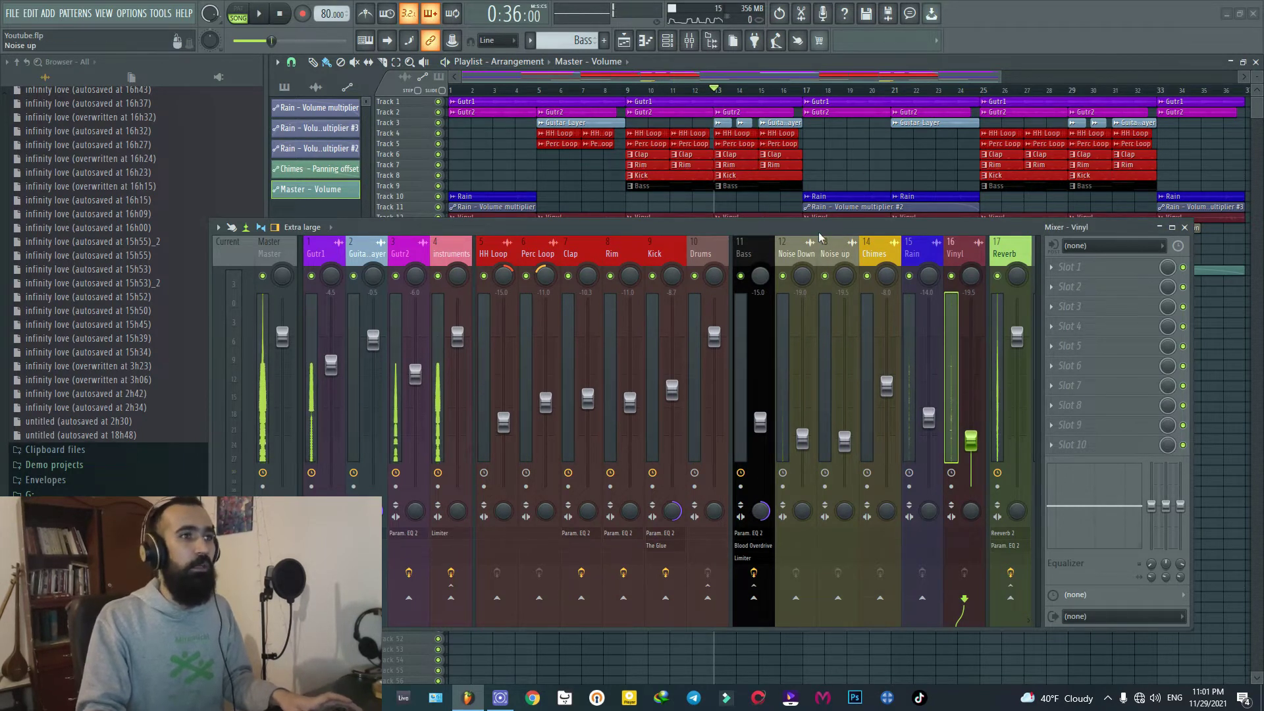
# - Examine the Rain clips and their volume multiplier automation curves on playlist tracks 10 and 11
pyautogui.moveTo(820, 237); pyautogui.dragTo(819, 356)
pyautogui.keyDown('alt'); pyautogui.scroll(4, 853, 181); pyautogui.keyUp('alt')
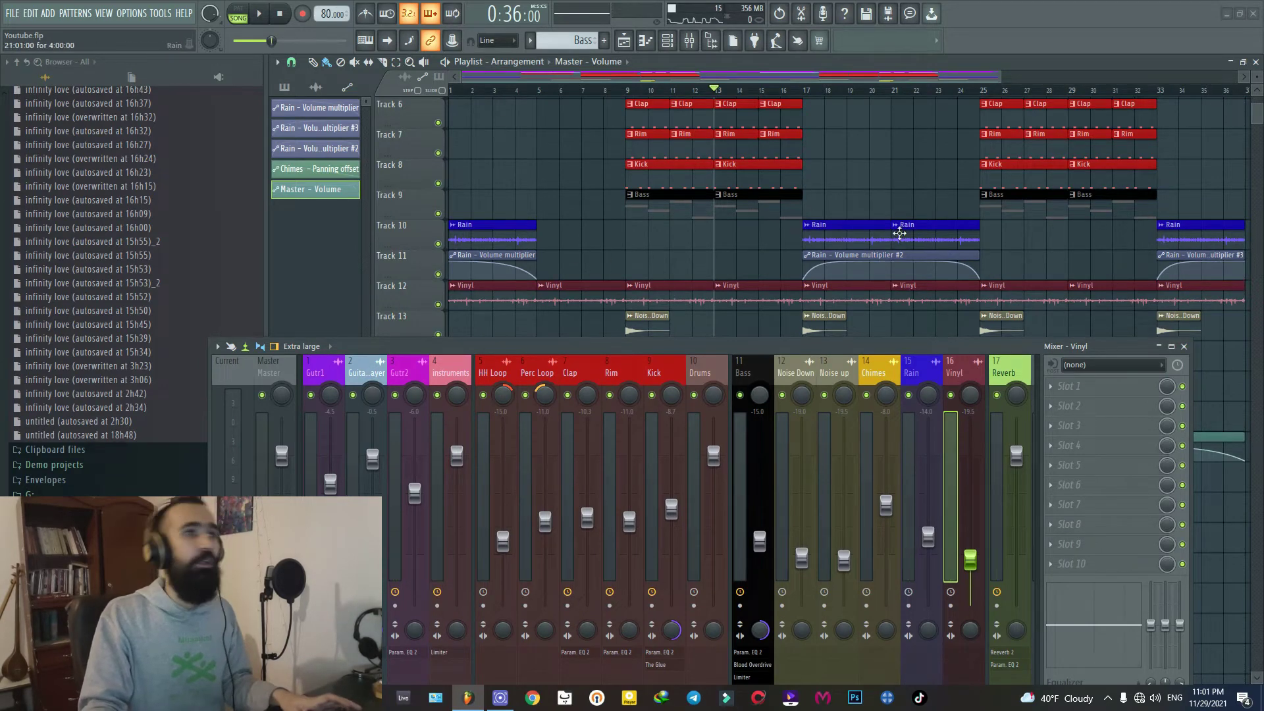
pyautogui.keyDown('ctrl'); pyautogui.scroll(-1, 1216, 225); pyautogui.keyUp('ctrl')
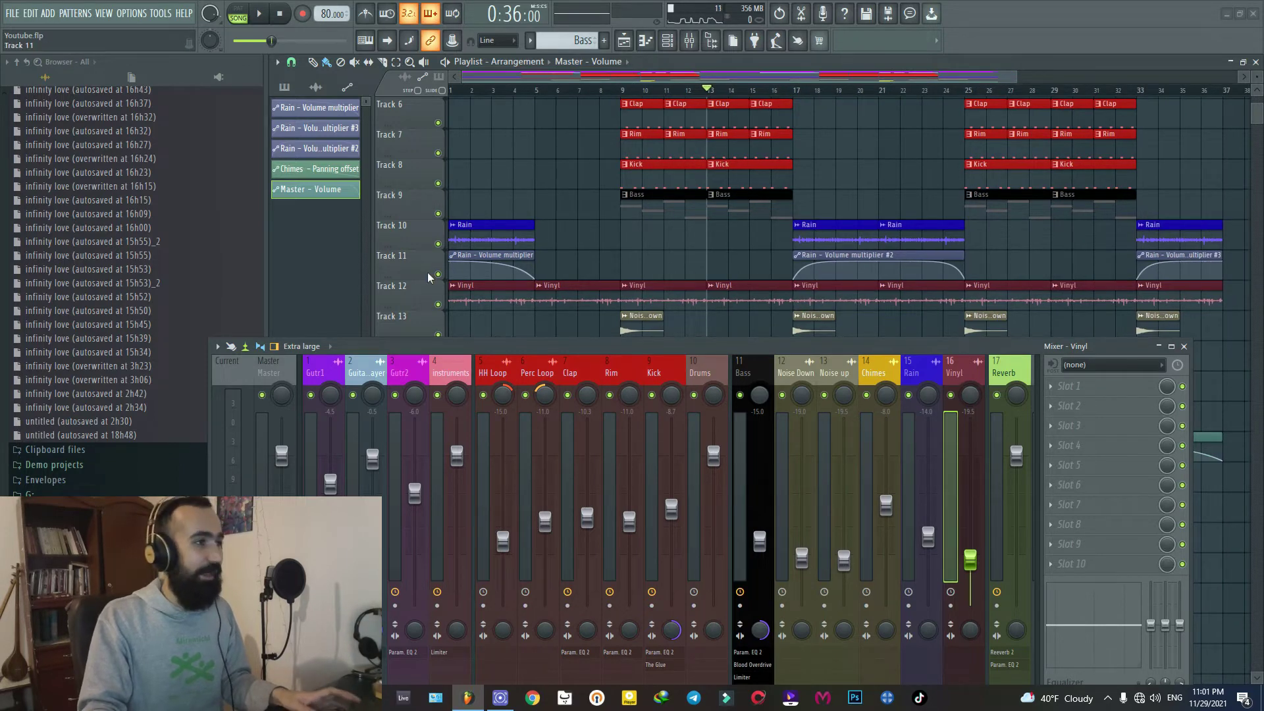
pyautogui.keyDown('ctrl'); pyautogui.scroll(3, 456, 270); pyautogui.keyUp('ctrl')
pyautogui.keyDown('alt'); pyautogui.scroll(2, 468, 271); pyautogui.keyUp('alt')
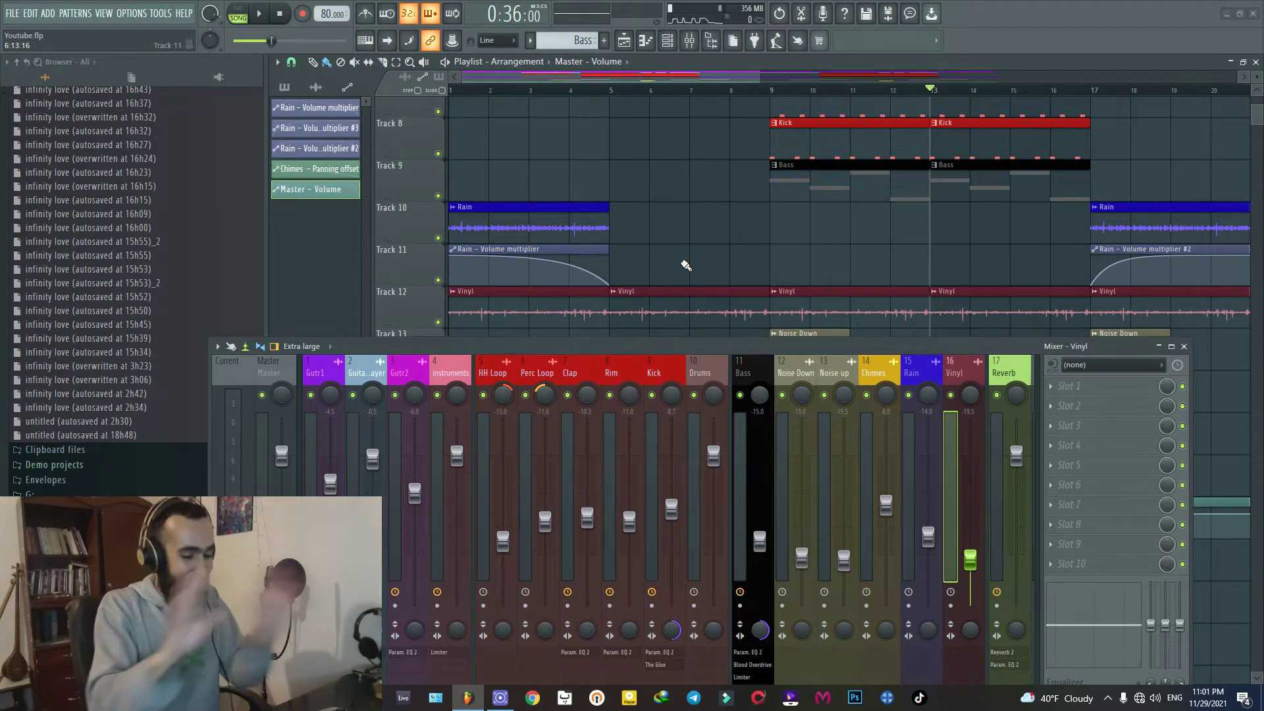
# - Play the mix from bar 16 into the next section to check the Rain and Vinyl levels in the mixer
pyautogui.scroll(-2, 864, 258)
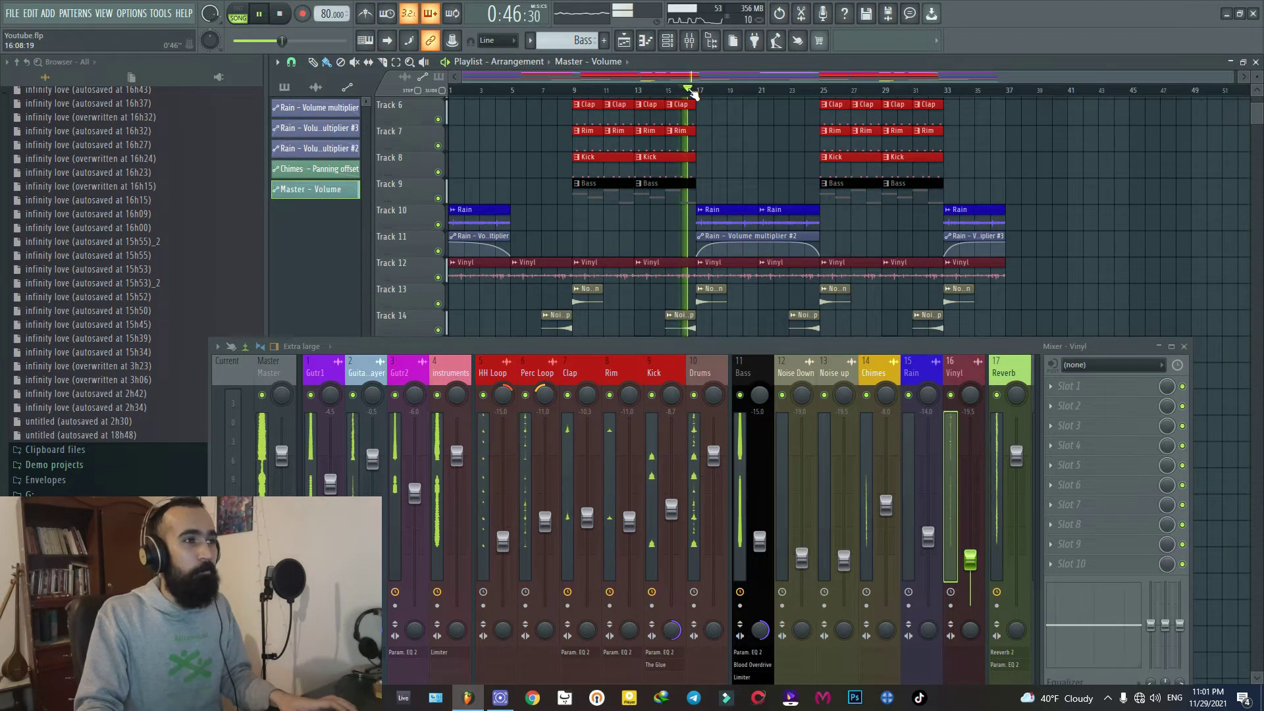
pyautogui.scroll(-2, 783, 164)
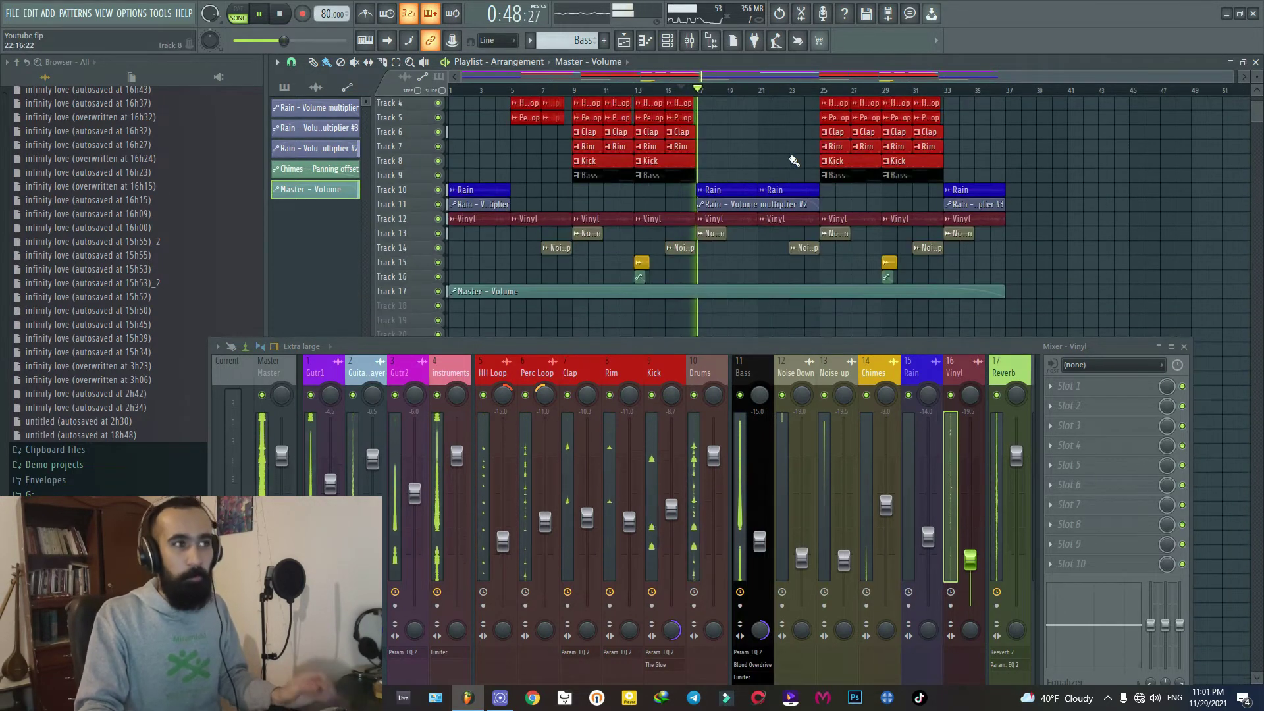
pyautogui.moveTo(741, 351); pyautogui.dragTo(715, 258)
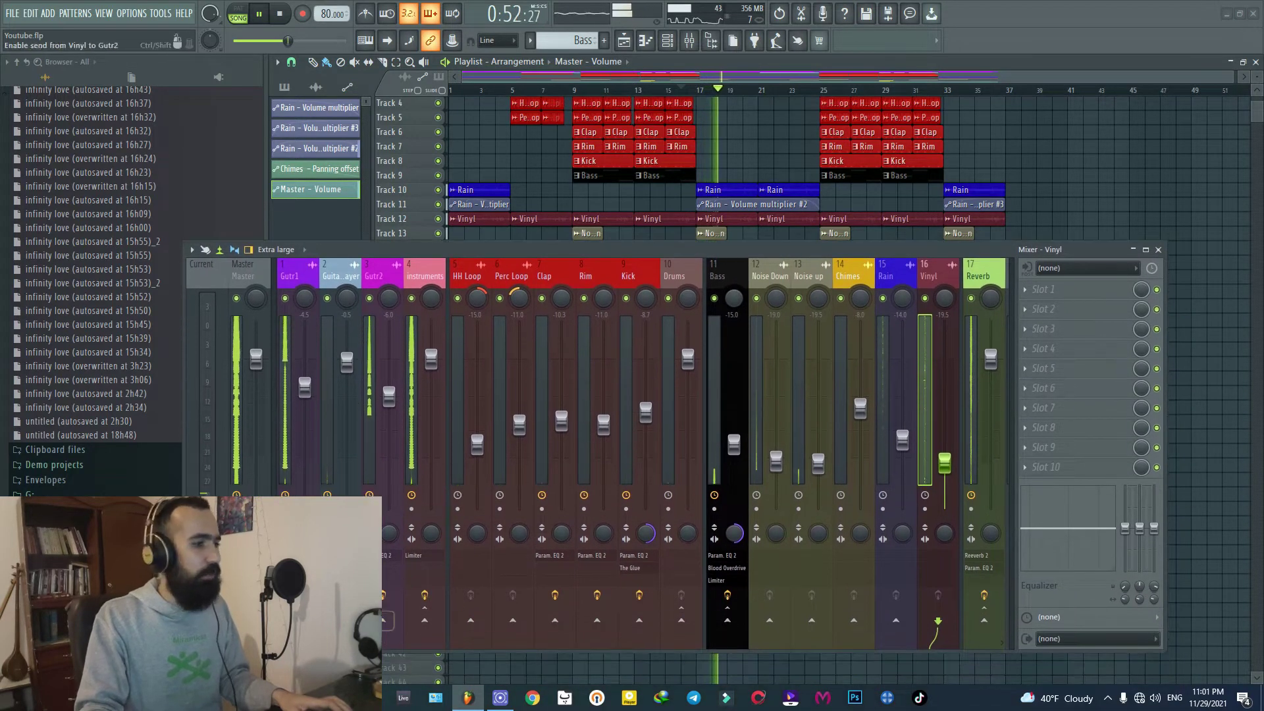
pyautogui.scroll(-2, 715, 266)
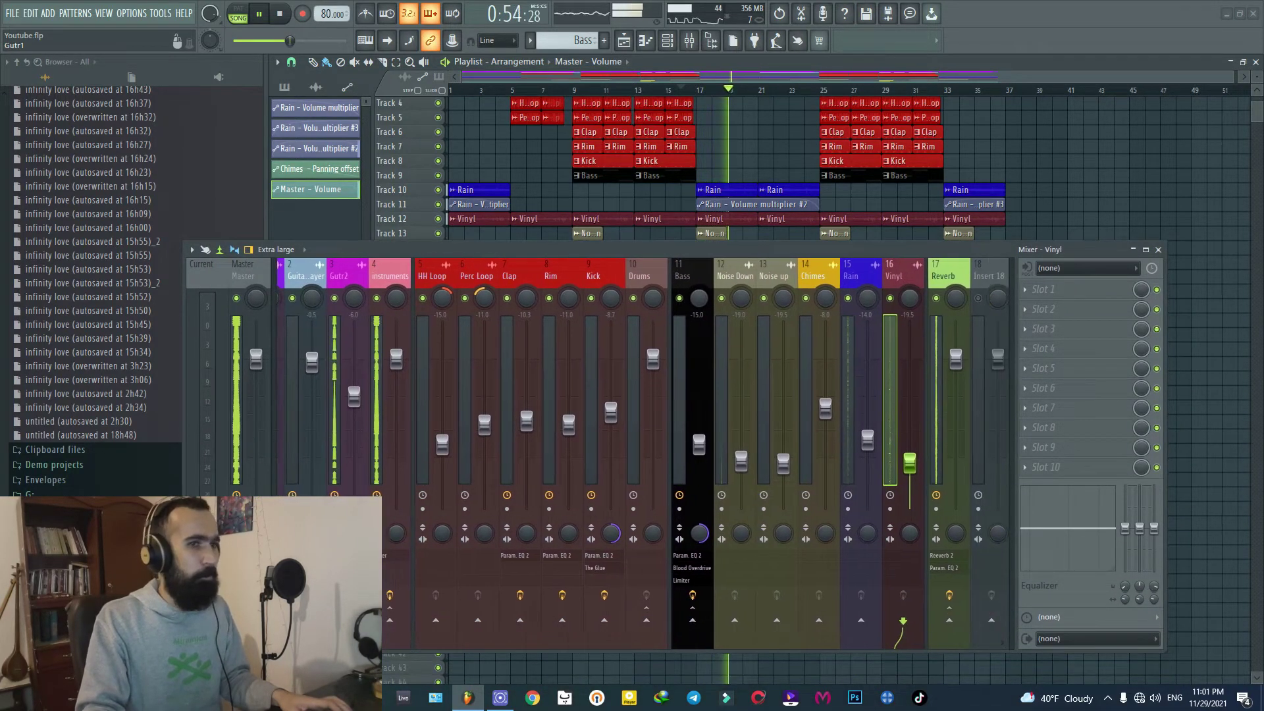
pyautogui.scroll(2, 715, 266)
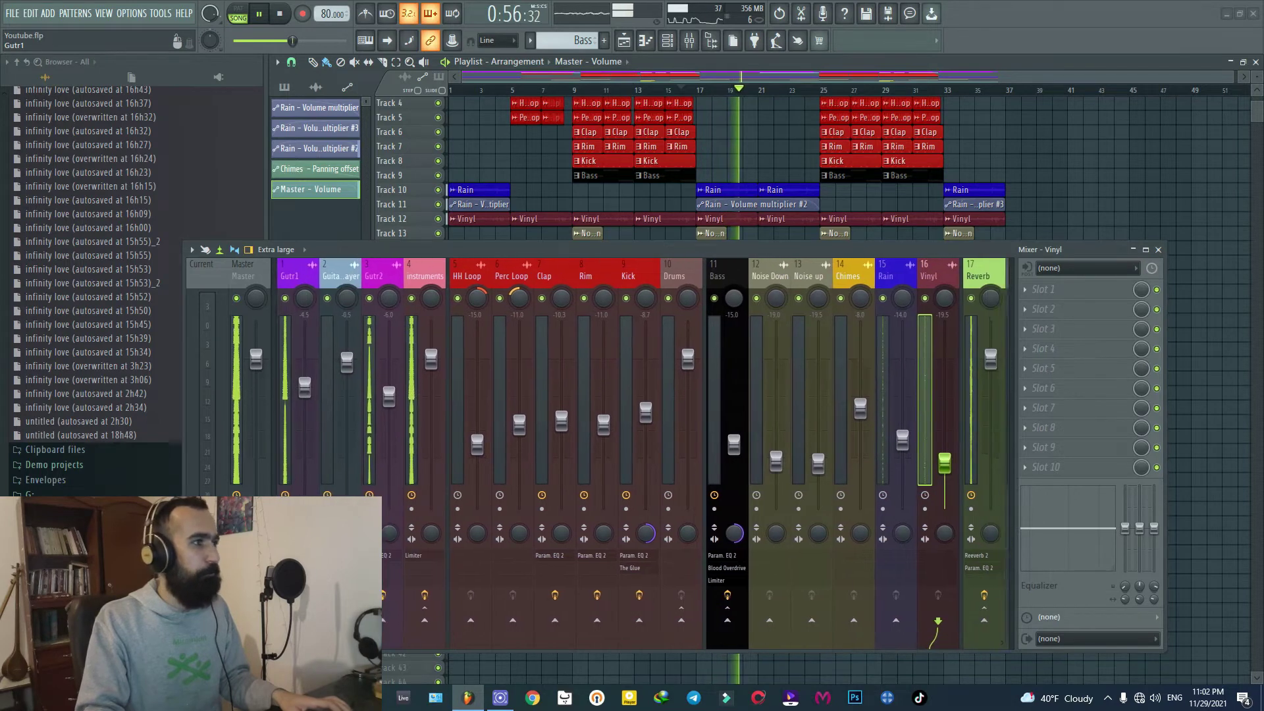
pyautogui.press('space')
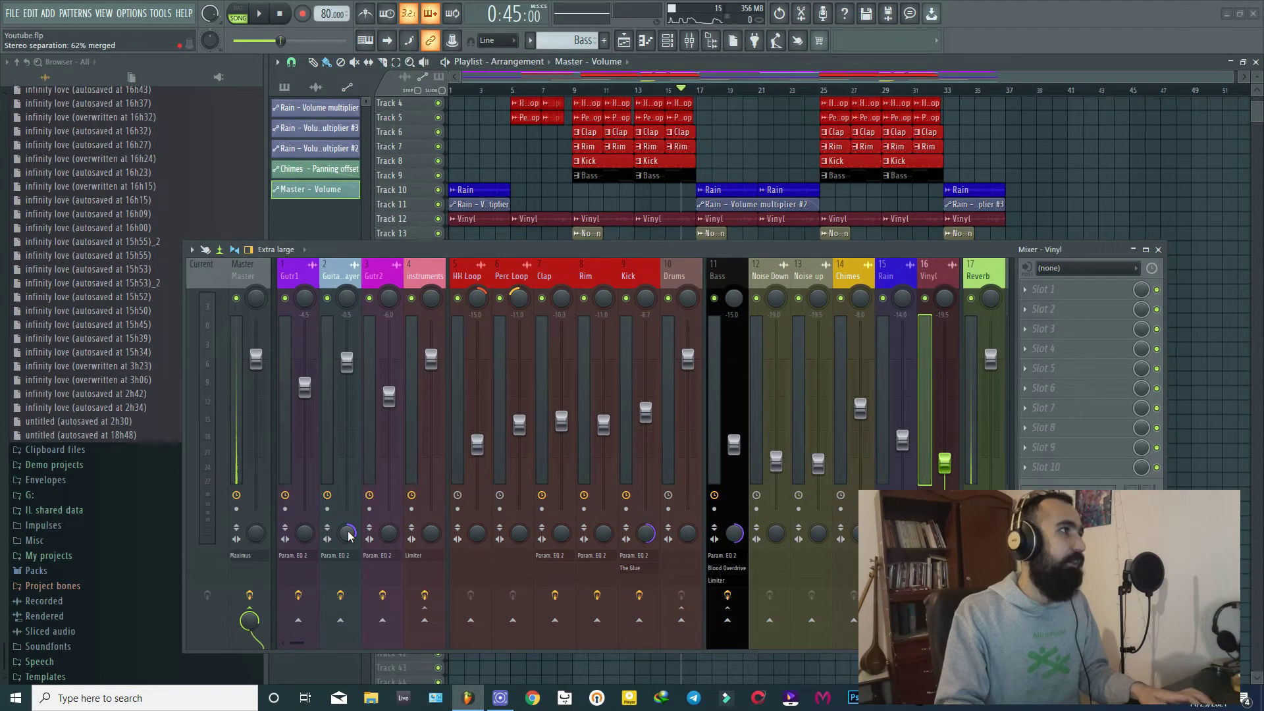
# - Set the Guitar Layer track's stereo separation to 59% merged and play the mix from bar 16
pyautogui.click(349, 535)
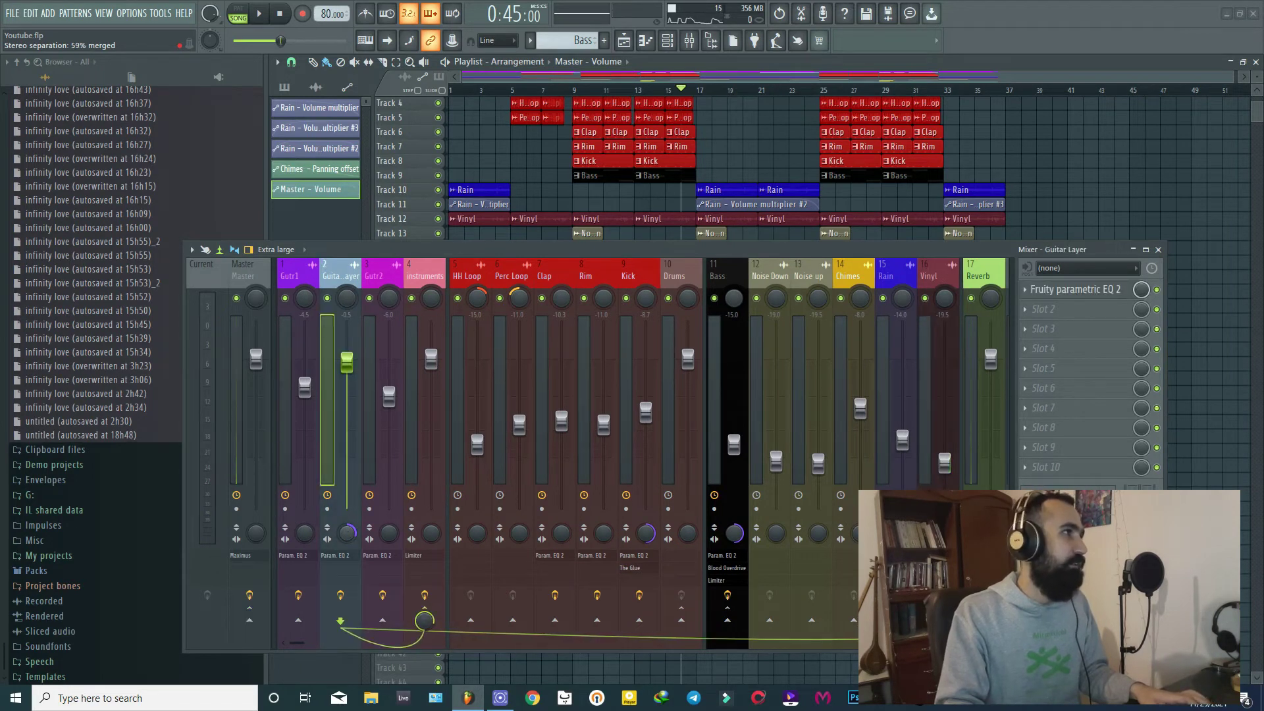
pyautogui.press('space')
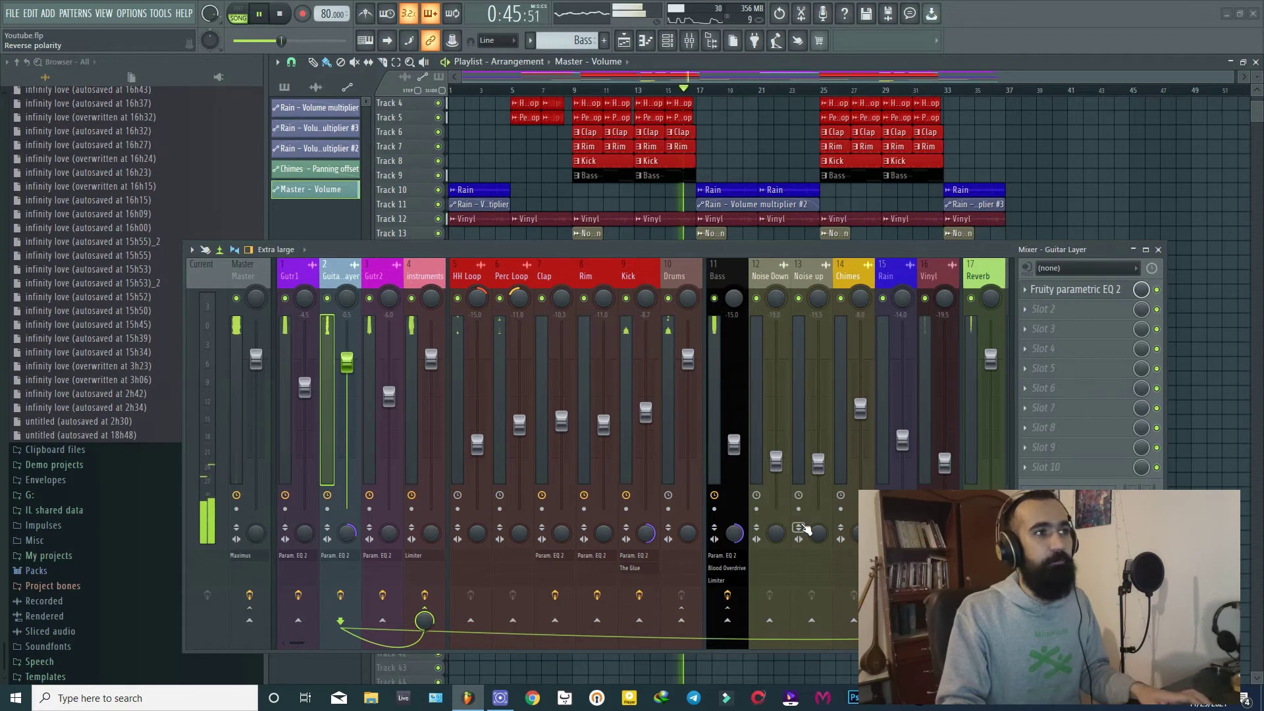